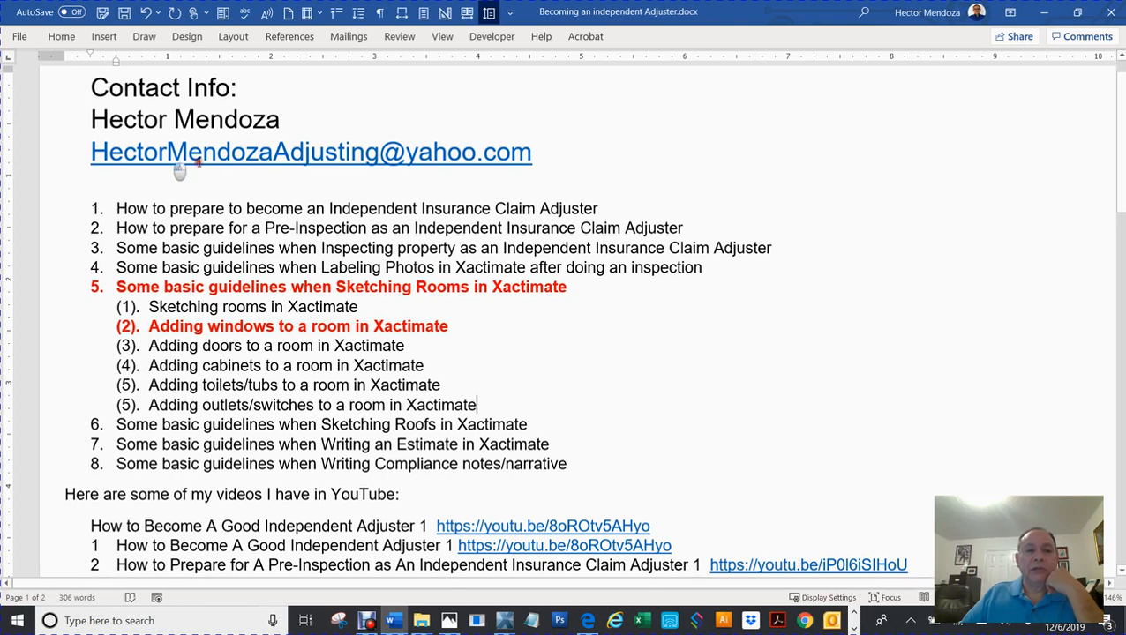
Step: Examine the contact details, the adjuster training outline and the list of related video links in the document
{"action": "left_click_drag", "start_coordinate": [536, 154], "coordinate": [93, 151]}
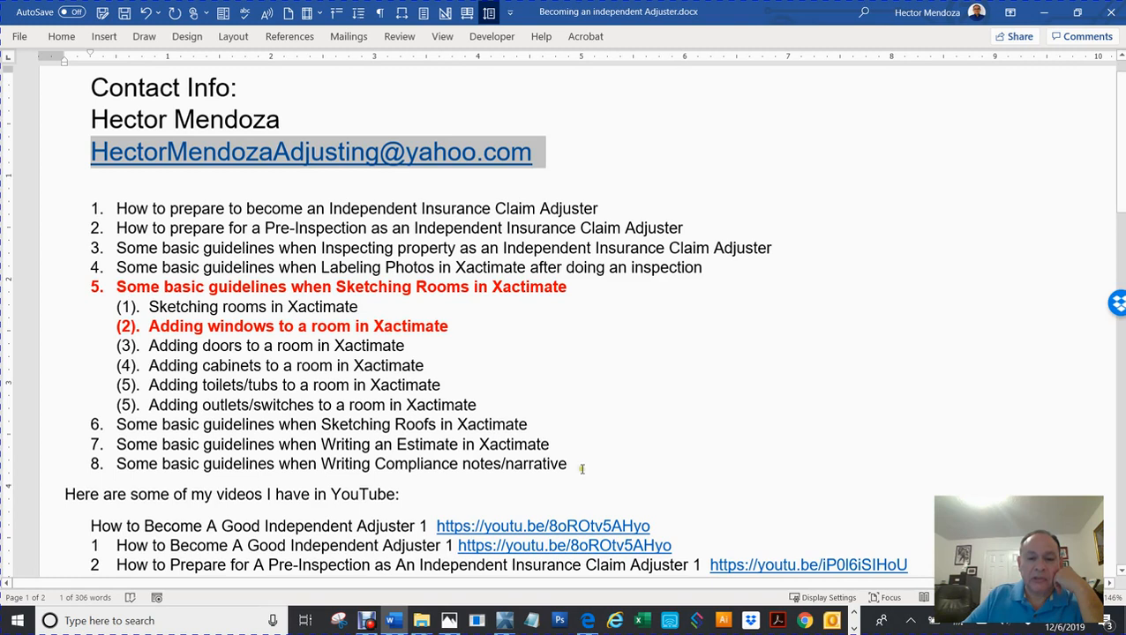
{"action": "left_click_drag", "start_coordinate": [578, 481], "coordinate": [208, 327]}
{"action": "left_click_drag", "start_coordinate": [77, 238], "coordinate": [101, 223]}
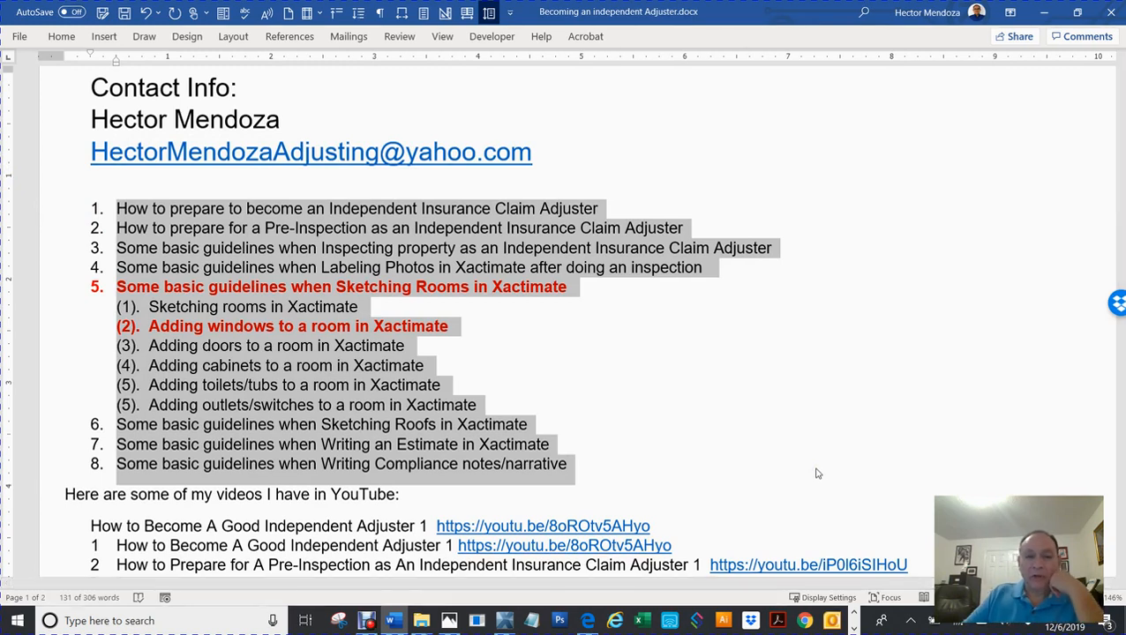
{"action": "scroll", "coordinate": [807, 465], "scroll_direction": "down", "scroll_amount": 3}
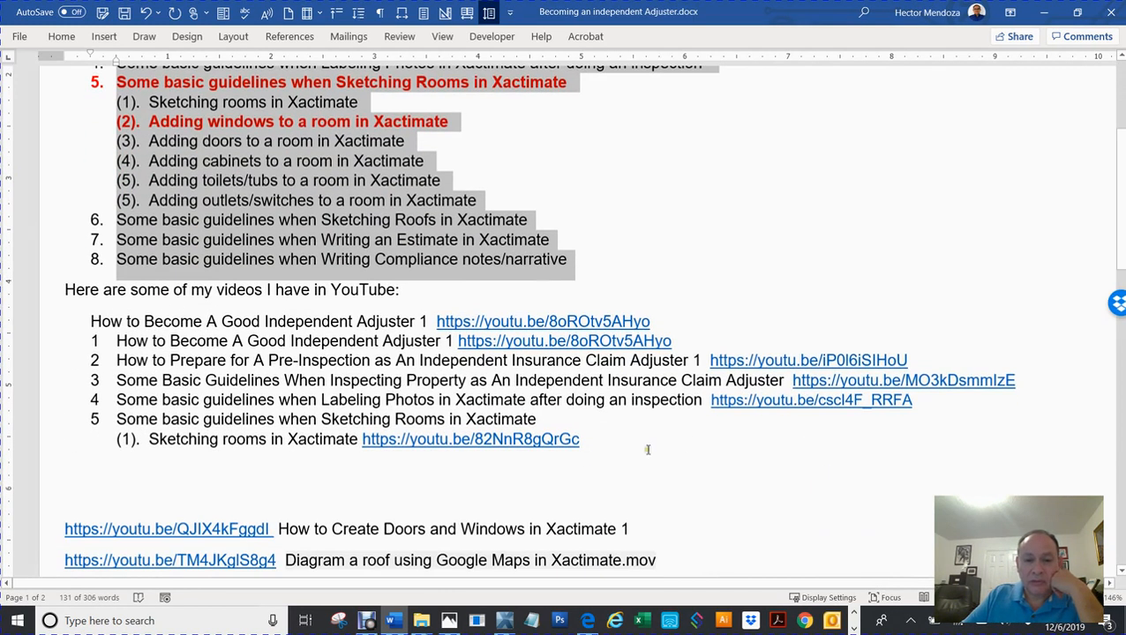
{"action": "left_click_drag", "start_coordinate": [581, 440], "coordinate": [12, 326]}
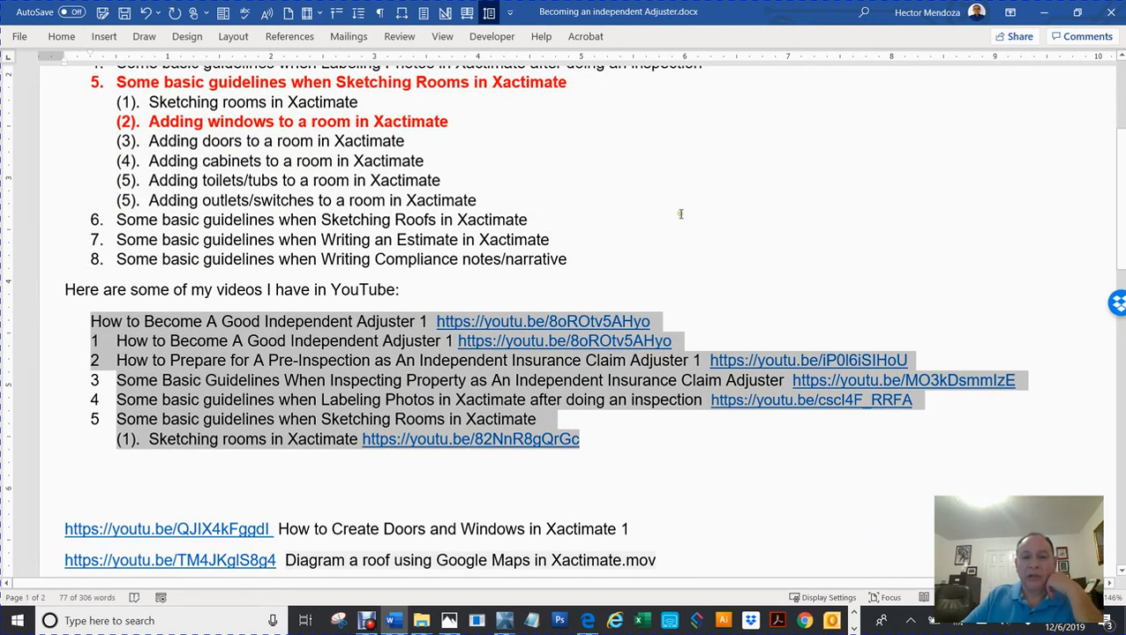
{"action": "left_click_drag", "start_coordinate": [1115, 190], "coordinate": [1123, 166]}
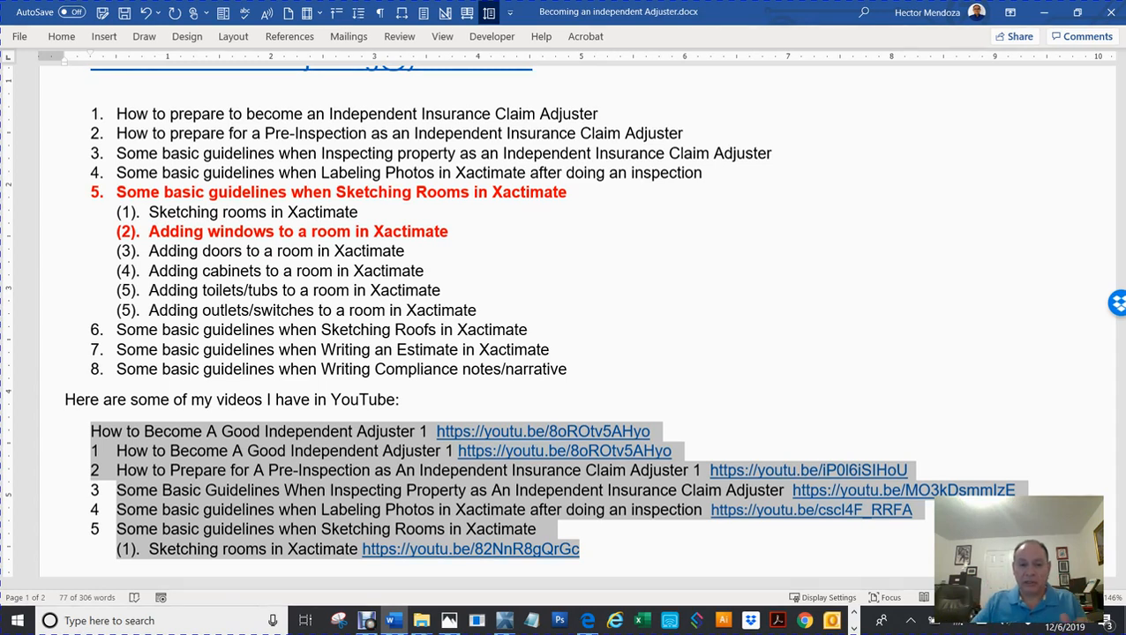
{"action": "left_click", "coordinate": [593, 365]}
{"action": "left_click_drag", "start_coordinate": [114, 231], "coordinate": [472, 236]}
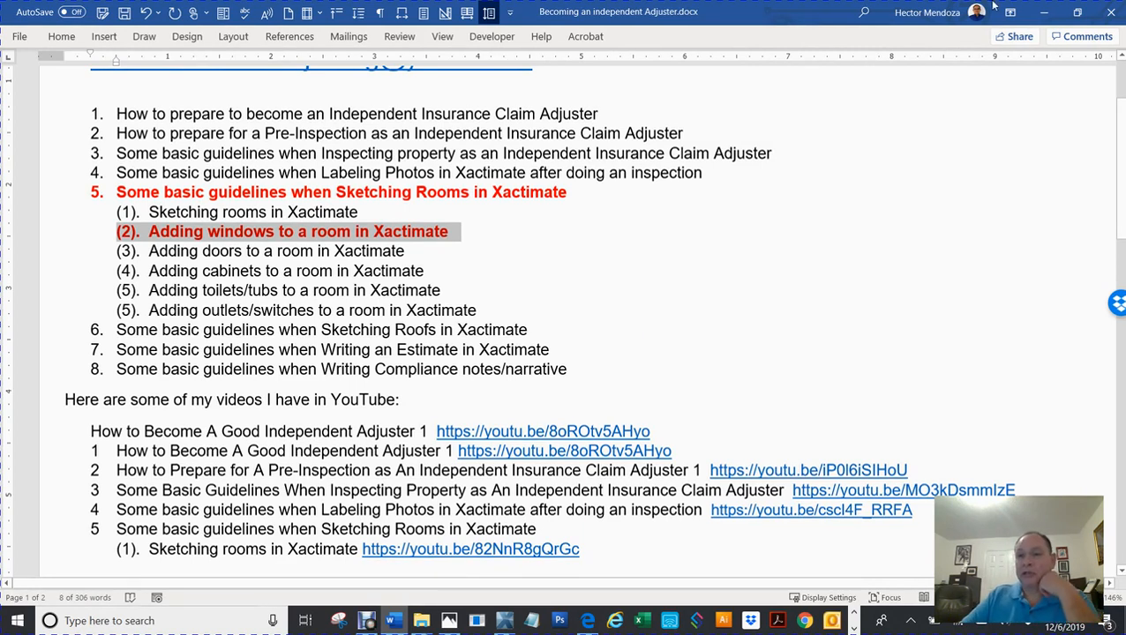
{"action": "left_click_drag", "start_coordinate": [118, 112], "coordinate": [603, 382]}
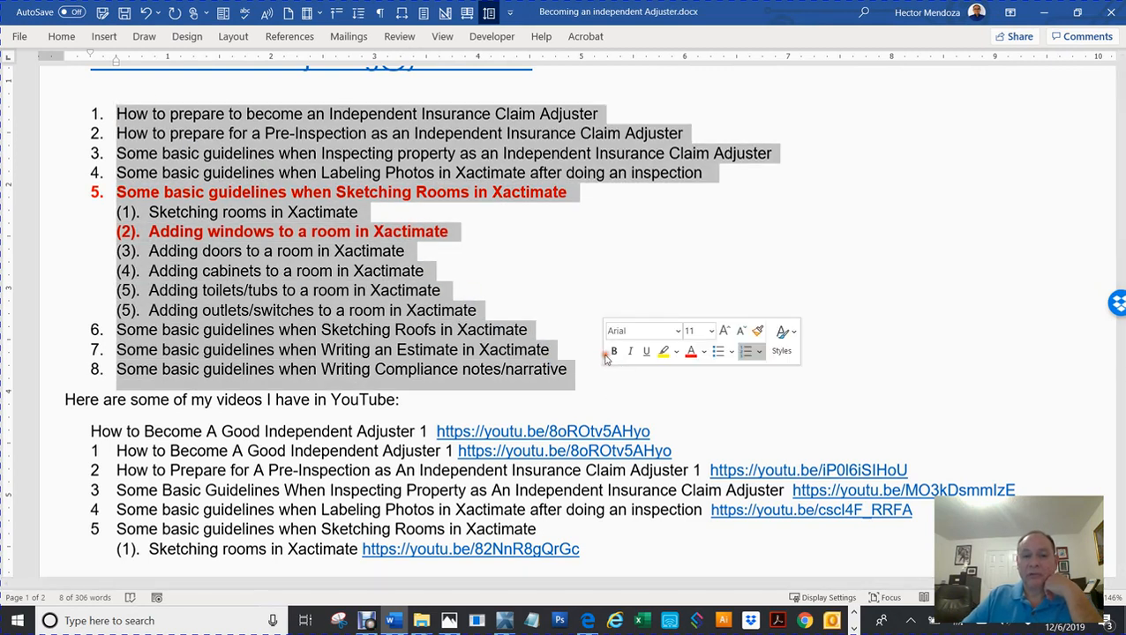
{"action": "left_click", "coordinate": [557, 292]}
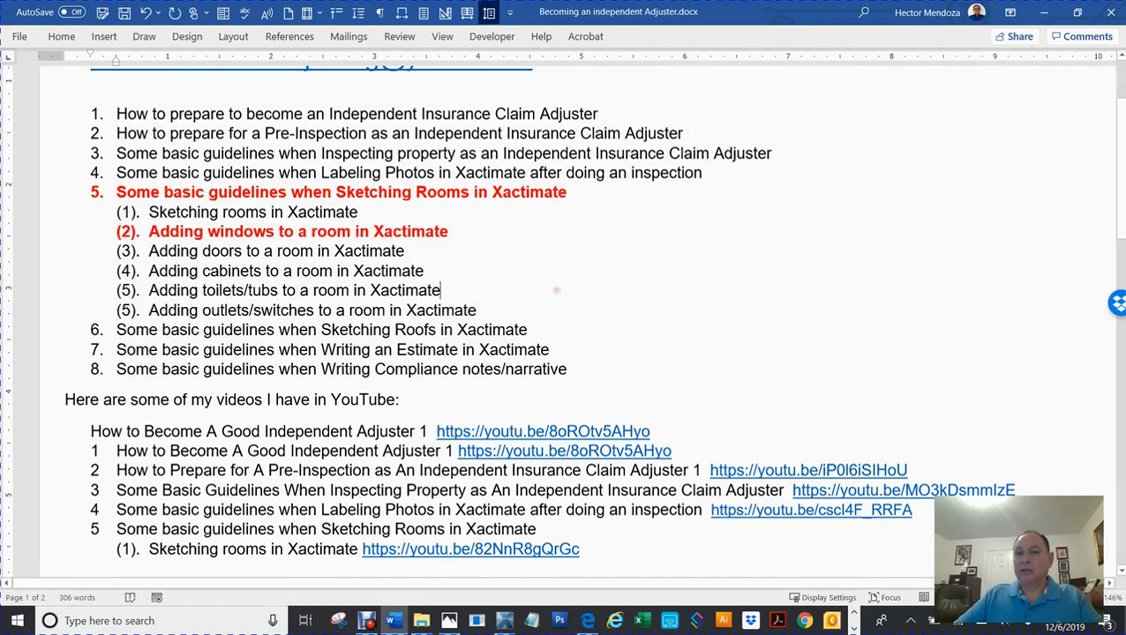
Step: Switch from the Word document to the open house floor plan sketch in Xactimate
{"action": "left_click", "coordinate": [1043, 12]}
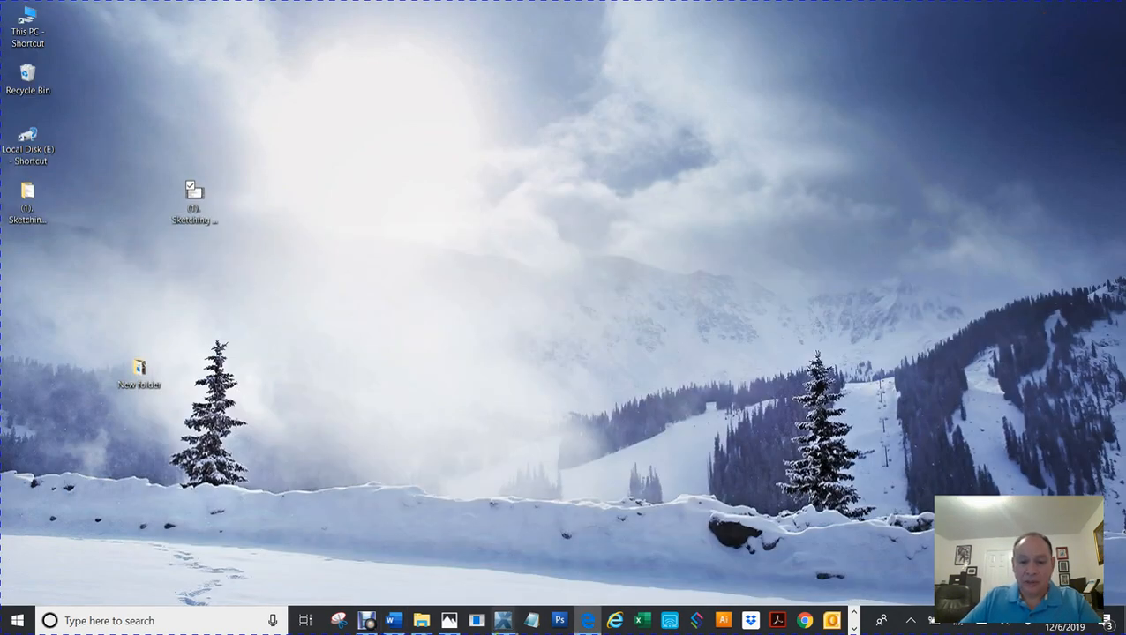
{"action": "mouse_move", "coordinate": [504, 621]}
{"action": "left_click", "coordinate": [534, 588]}
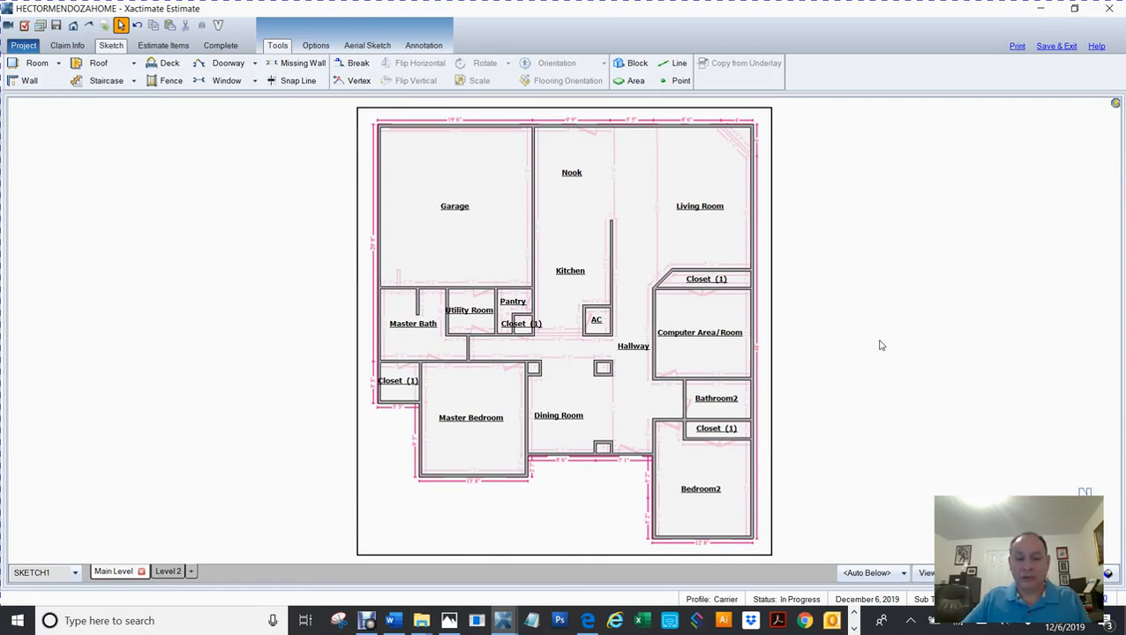
{"action": "left_click", "coordinate": [400, 623]}
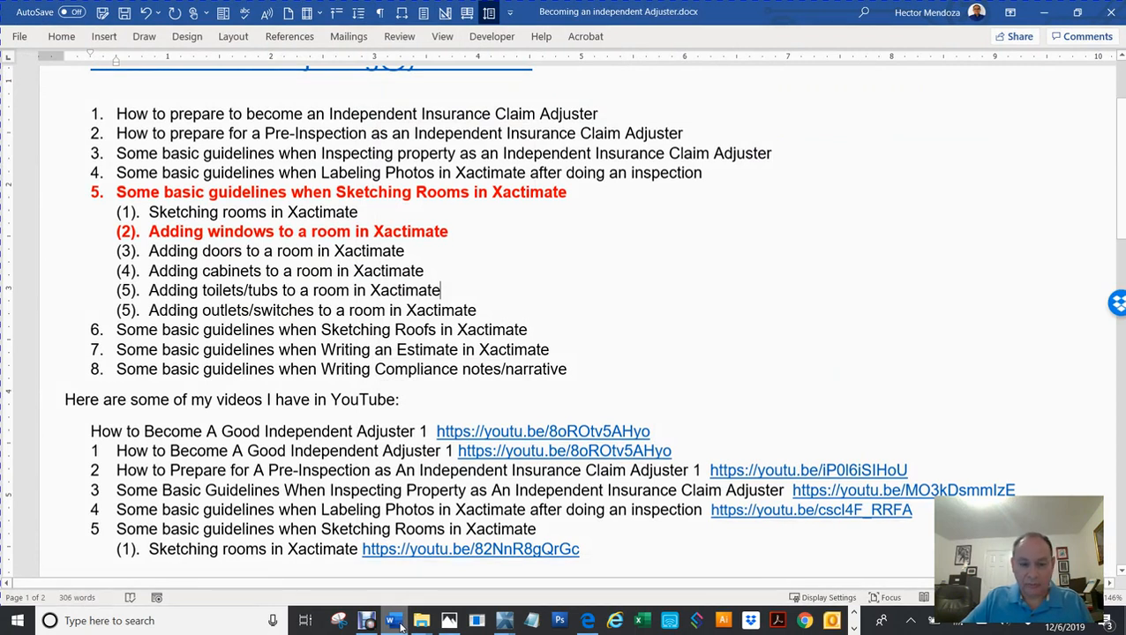
{"action": "mouse_move", "coordinate": [503, 623]}
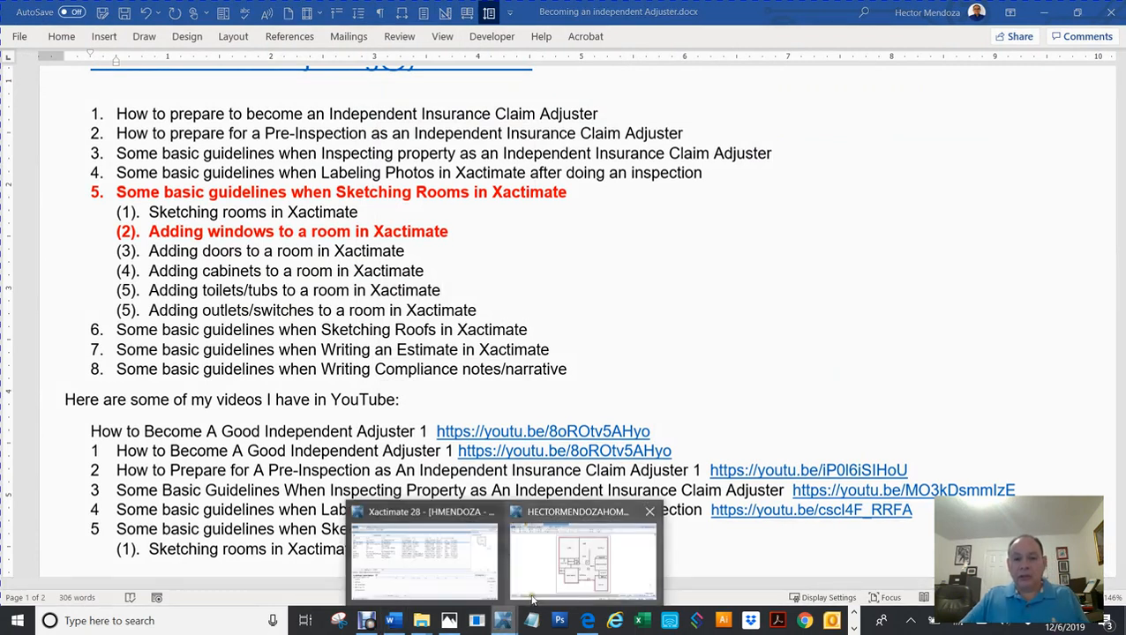
{"action": "left_click", "coordinate": [532, 597]}
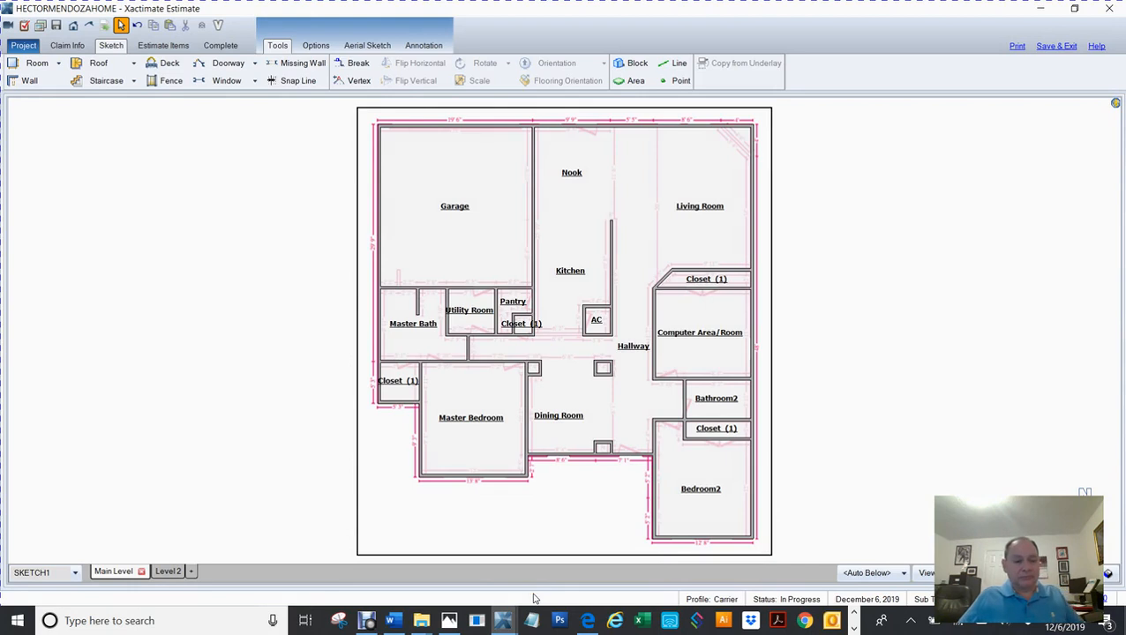
Step: Create a new estimate project with the Carrier profile from the project list and open its sketch with the TRAINING price list
{"action": "left_click", "coordinate": [507, 620]}
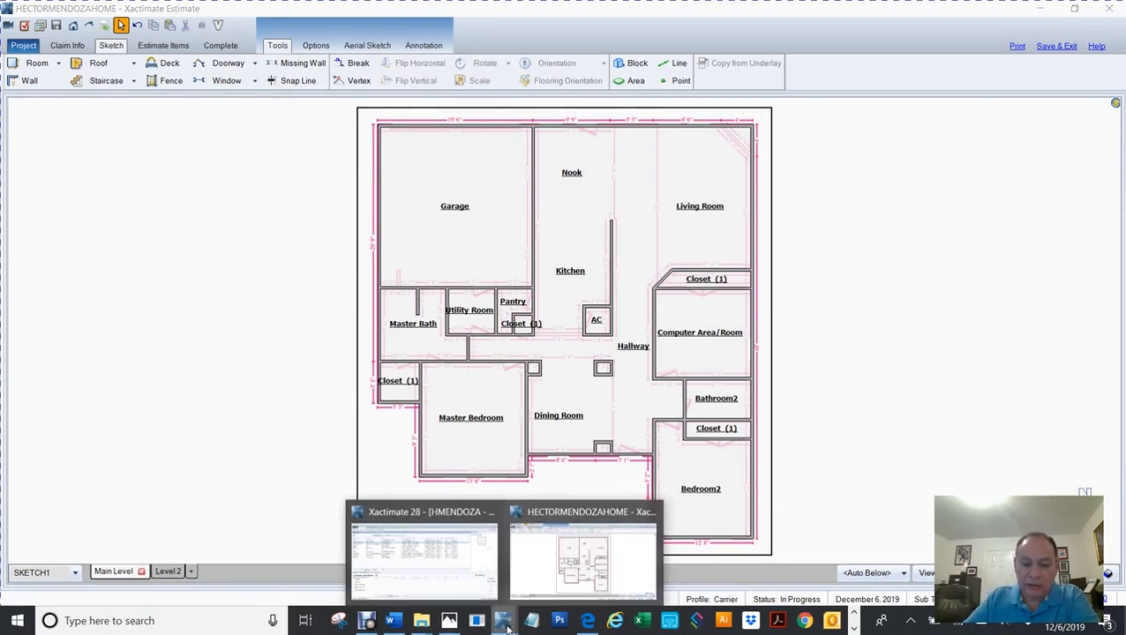
{"action": "left_click", "coordinate": [434, 589]}
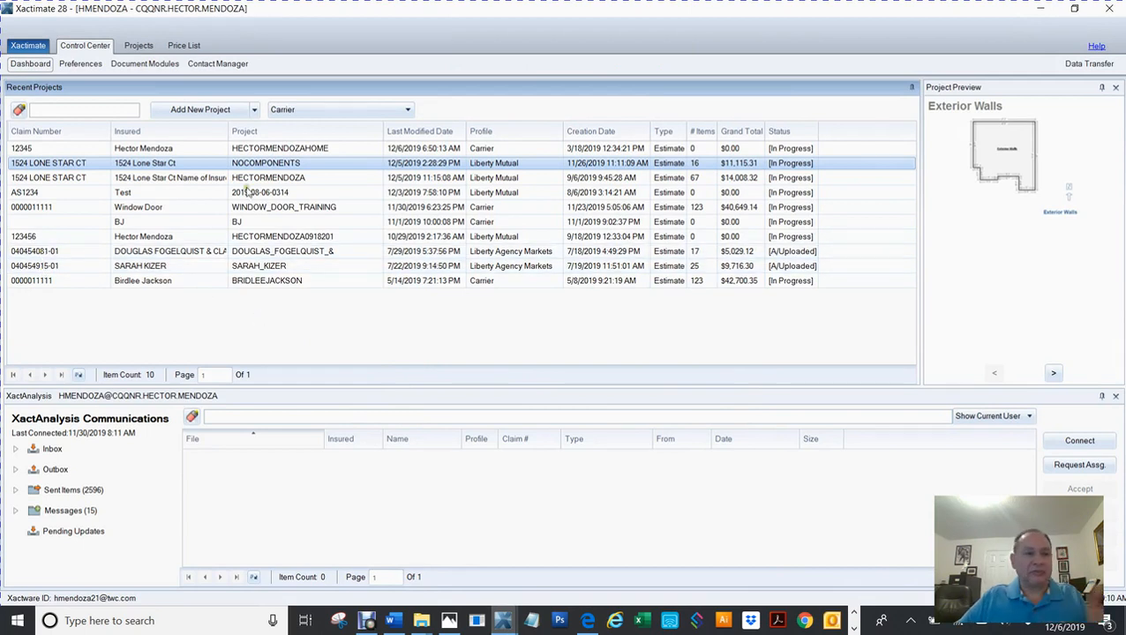
{"action": "left_click", "coordinate": [139, 46]}
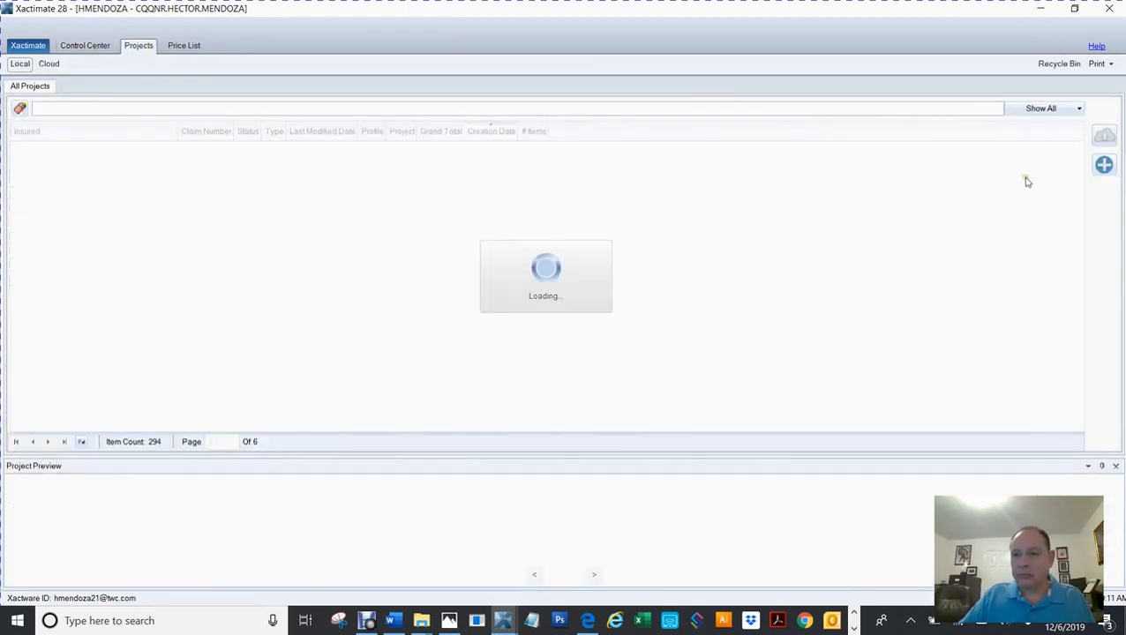
{"action": "left_click", "coordinate": [1104, 166]}
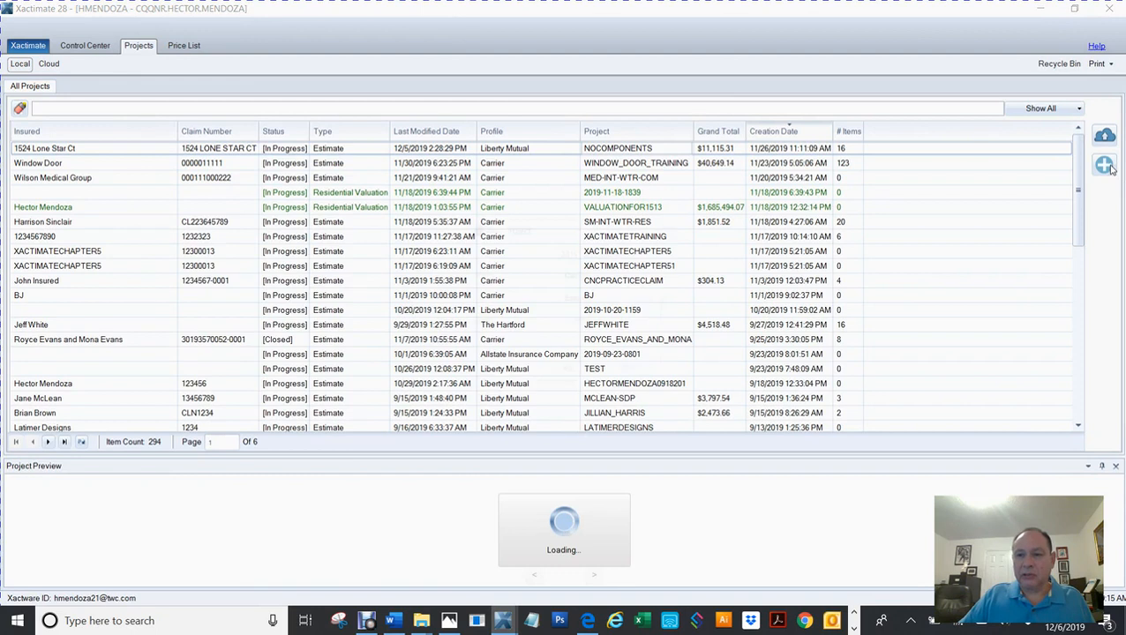
{"action": "left_click", "coordinate": [567, 370]}
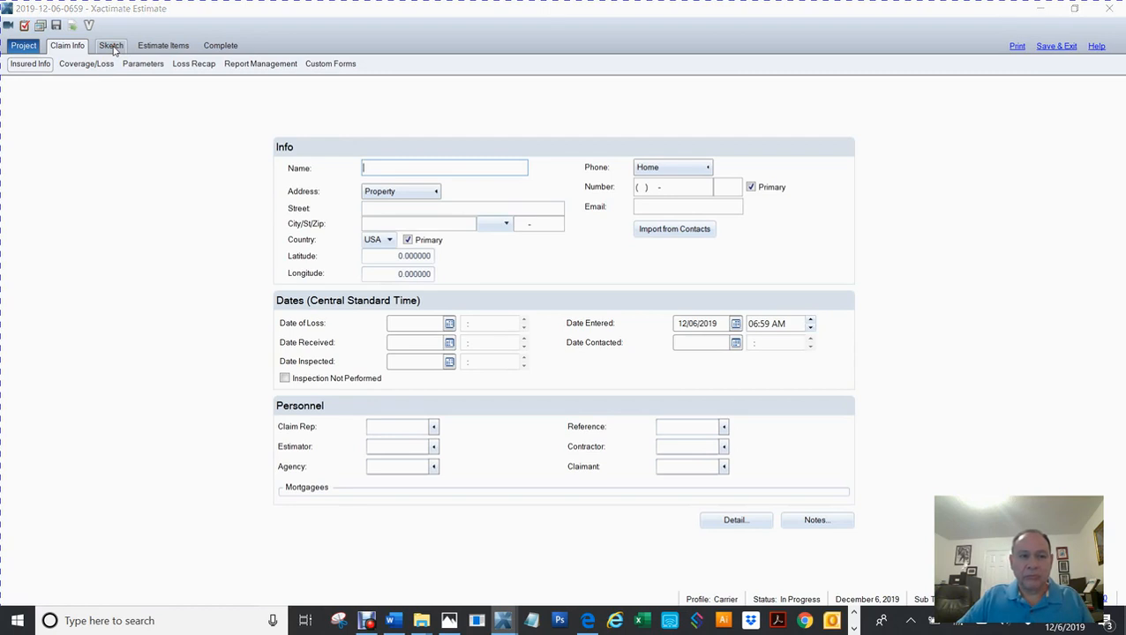
{"action": "left_click", "coordinate": [112, 49]}
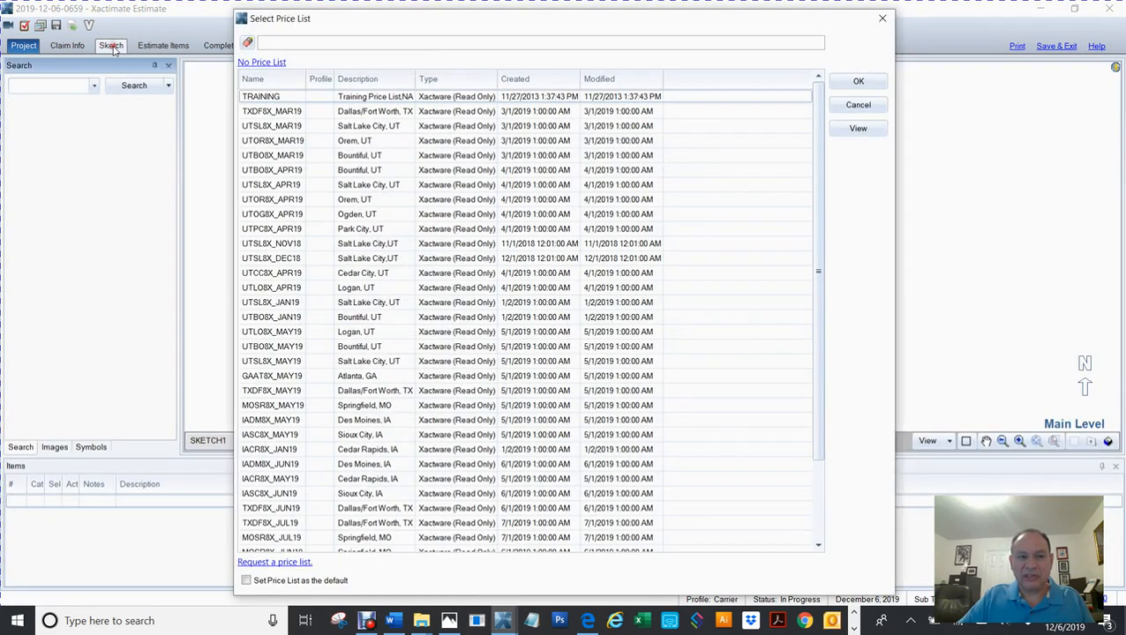
{"action": "double_click", "coordinate": [266, 97]}
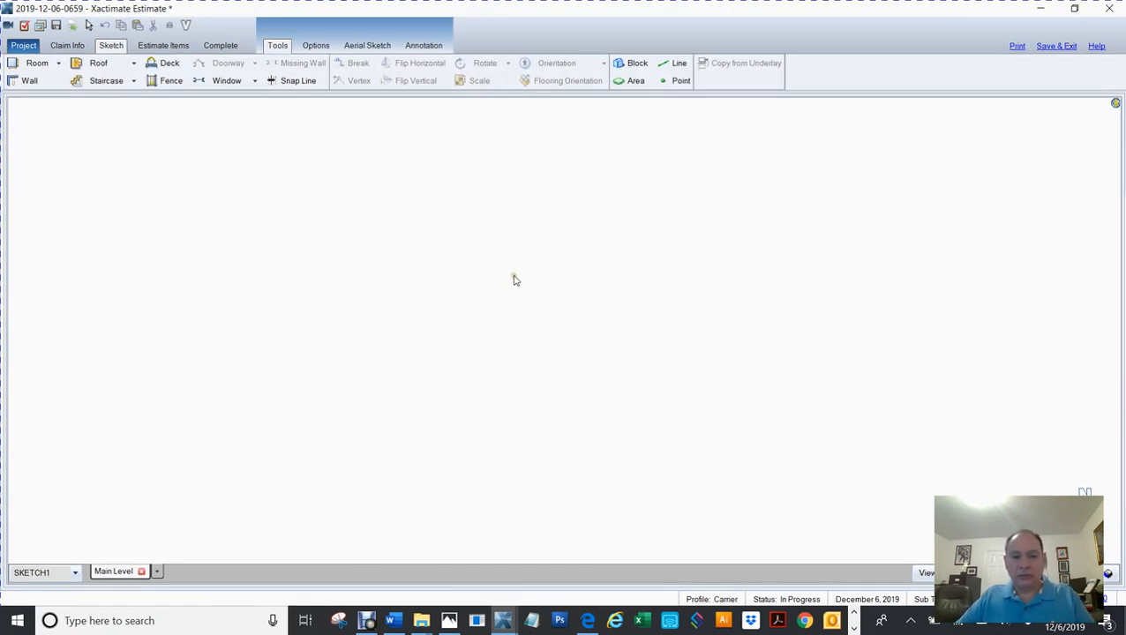
Step: Place a room about 12' by 12' in the middle of the blank sketch
{"action": "key", "text": "r"}
{"action": "left_click", "coordinate": [472, 263]}
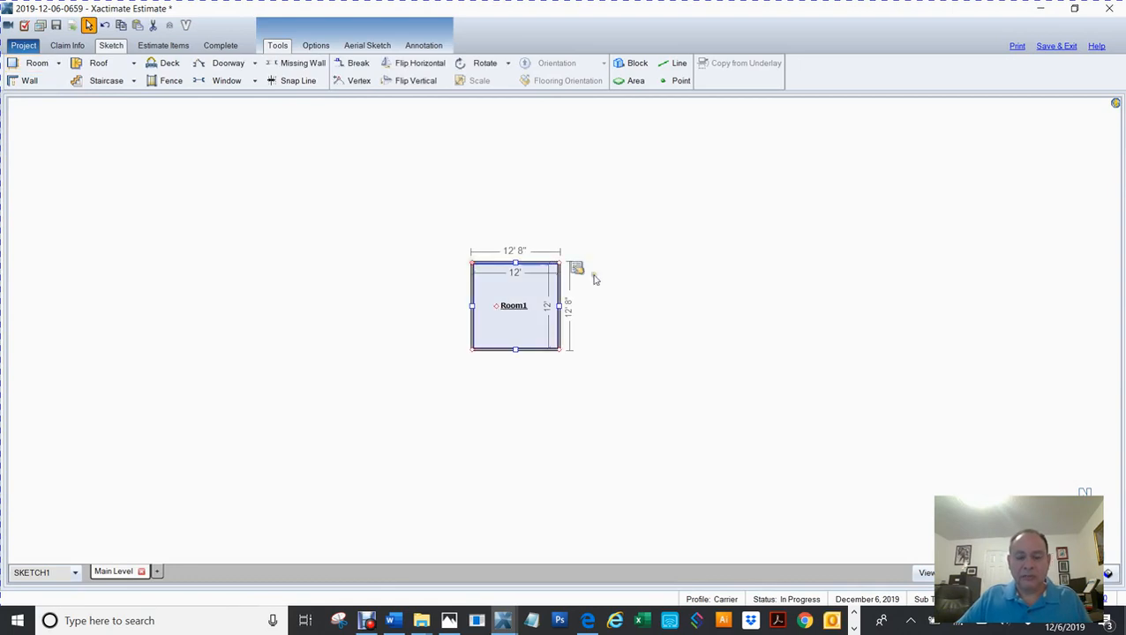
{"action": "left_click", "coordinate": [655, 288]}
{"action": "scroll", "coordinate": [655, 291], "scroll_direction": "up", "scroll_amount": 3}
{"action": "left_click_drag", "start_coordinate": [591, 296], "coordinate": [721, 299]}
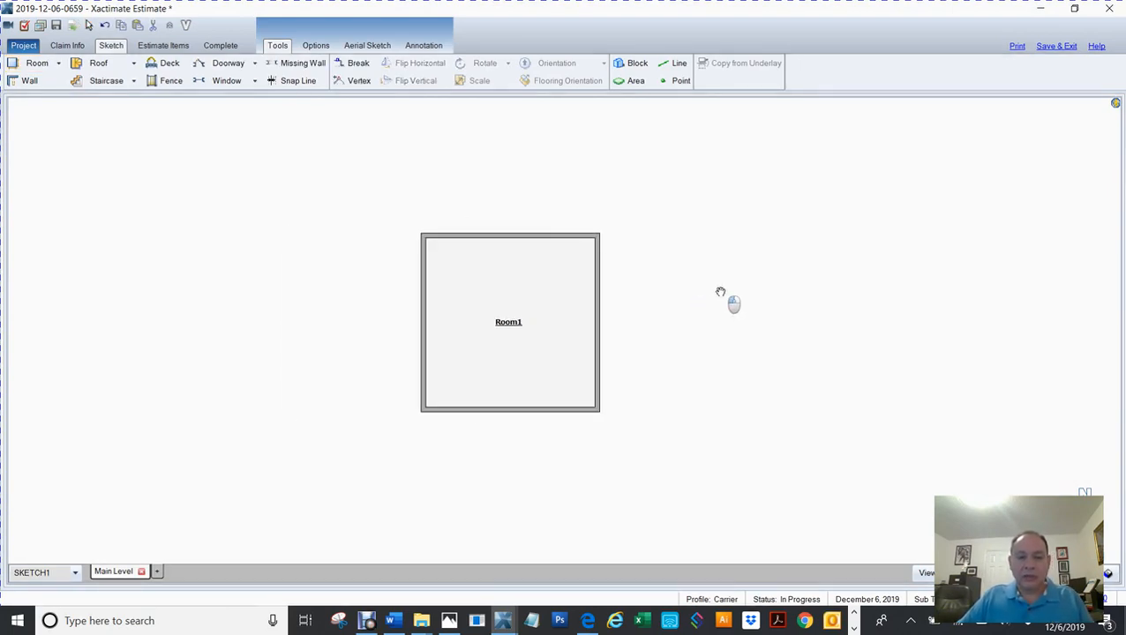
Step: Insert a window in the middle of the upper wall of Room1
{"action": "key", "text": "w"}
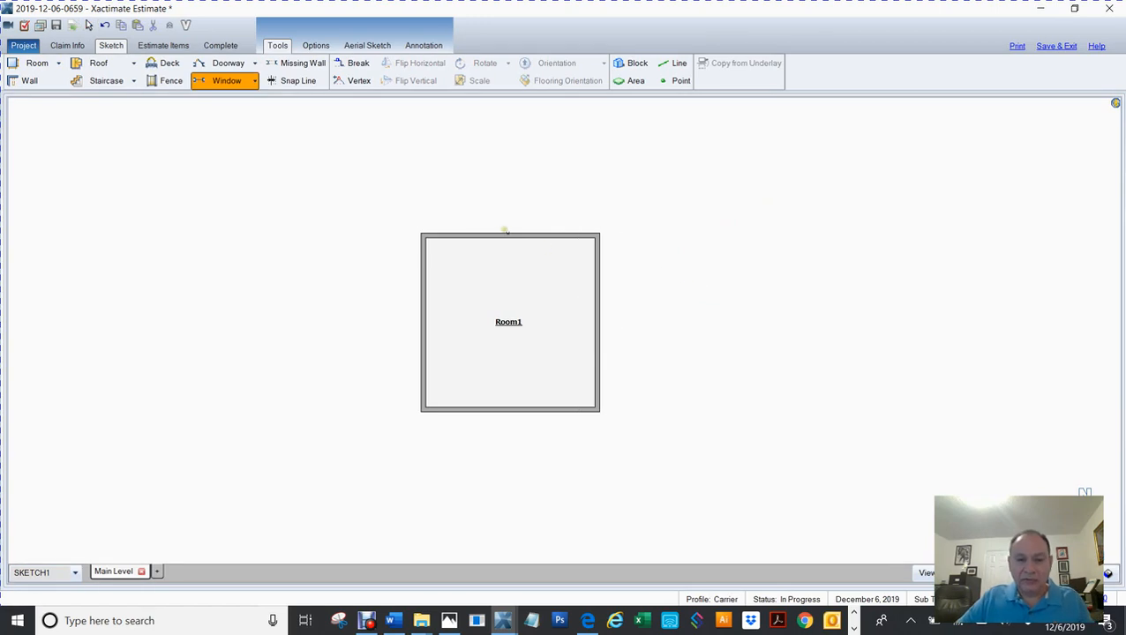
{"action": "left_click", "coordinate": [503, 236]}
{"action": "left_click", "coordinate": [729, 268]}
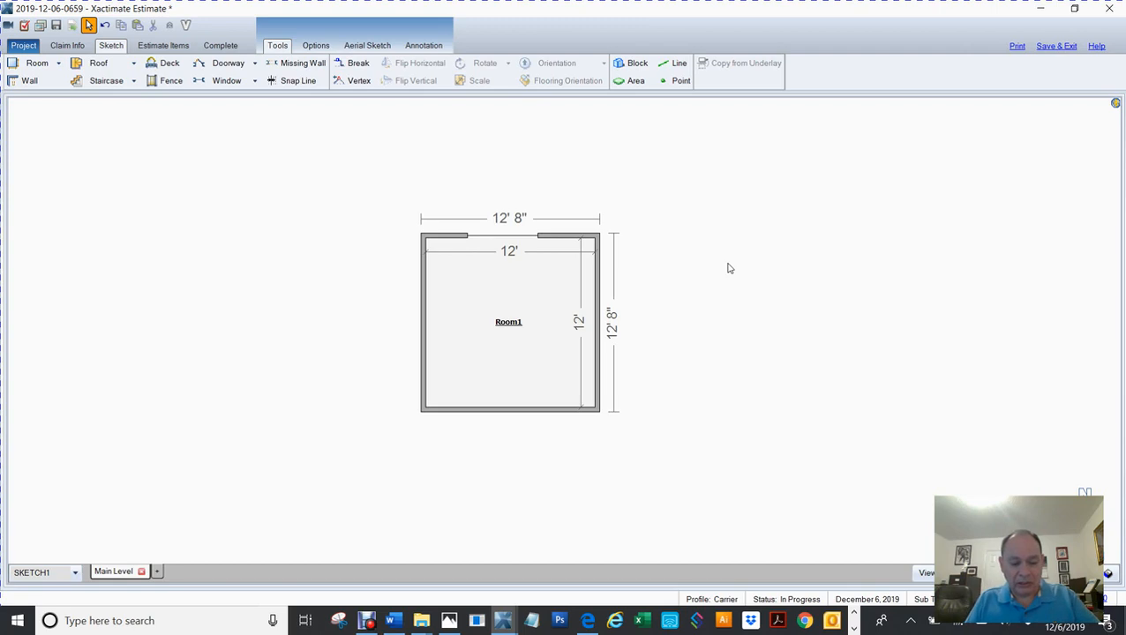
Step: Inspect the window opening in the room's wall in 3D and return to the plan view
{"action": "key", "text": "F8"}
{"action": "mouse_move", "coordinate": [646, 231]}
{"action": "left_mouse_down"}
{"action": "mouse_move", "coordinate": [668, 291]}
{"action": "mouse_move", "coordinate": [422, 349]}
{"action": "mouse_move", "coordinate": [311, 95]}
{"action": "mouse_move", "coordinate": [812, 455]}
{"action": "mouse_move", "coordinate": [655, 439]}
{"action": "left_mouse_up"}
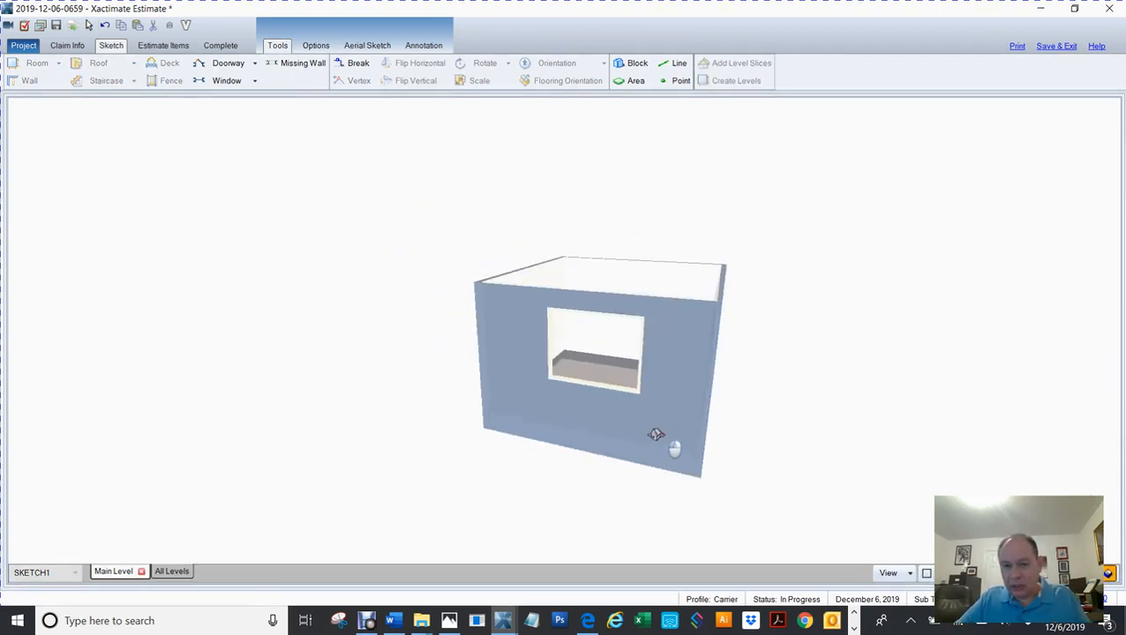
{"action": "left_click", "coordinate": [656, 439]}
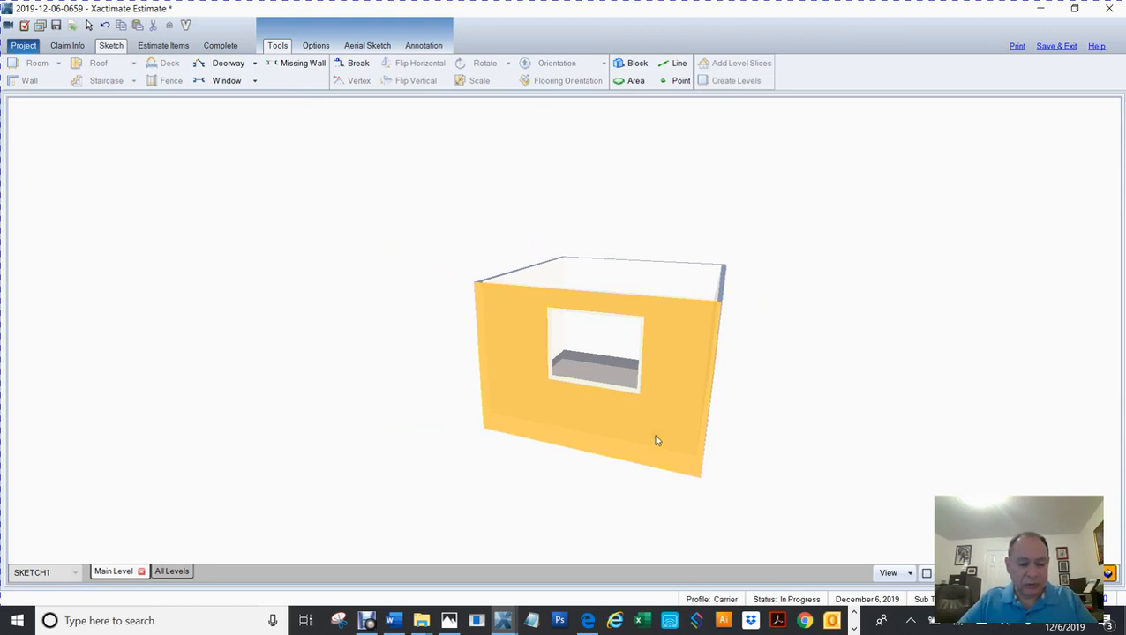
{"action": "key", "text": "F8"}
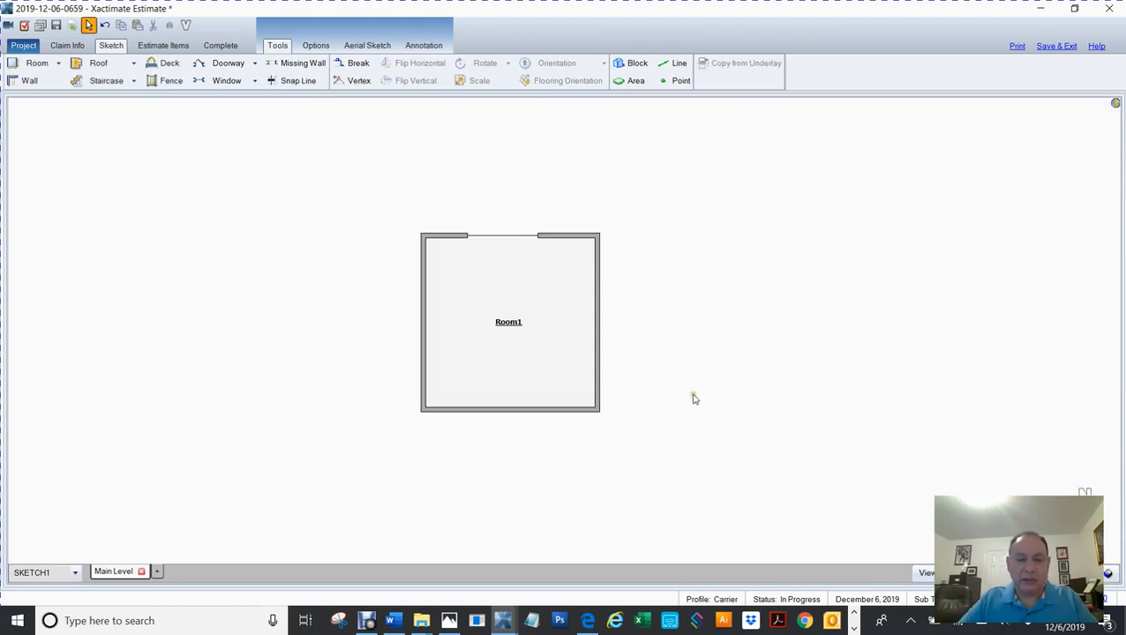
{"action": "left_click", "coordinate": [1110, 9]}
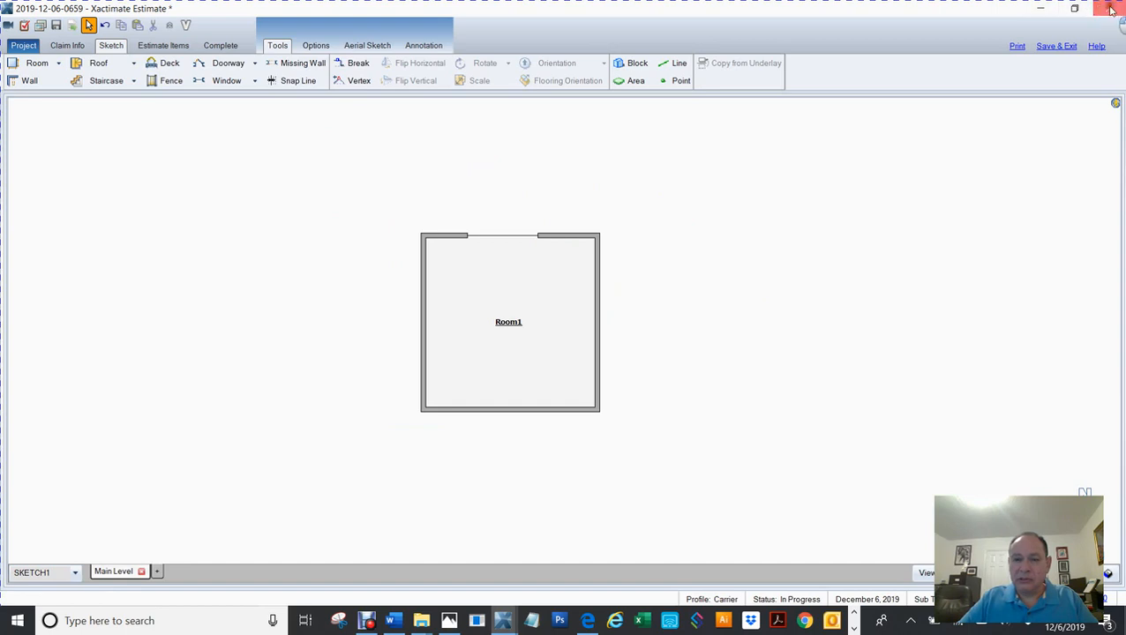
{"action": "left_click", "coordinate": [565, 328]}
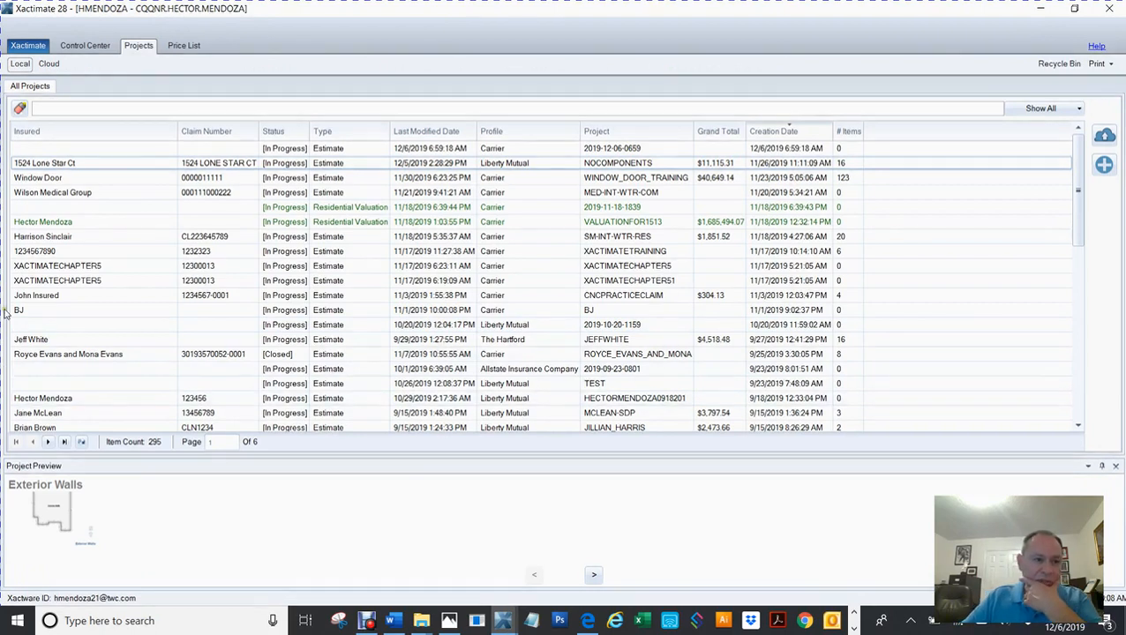
{"action": "left_click", "coordinate": [38, 167]}
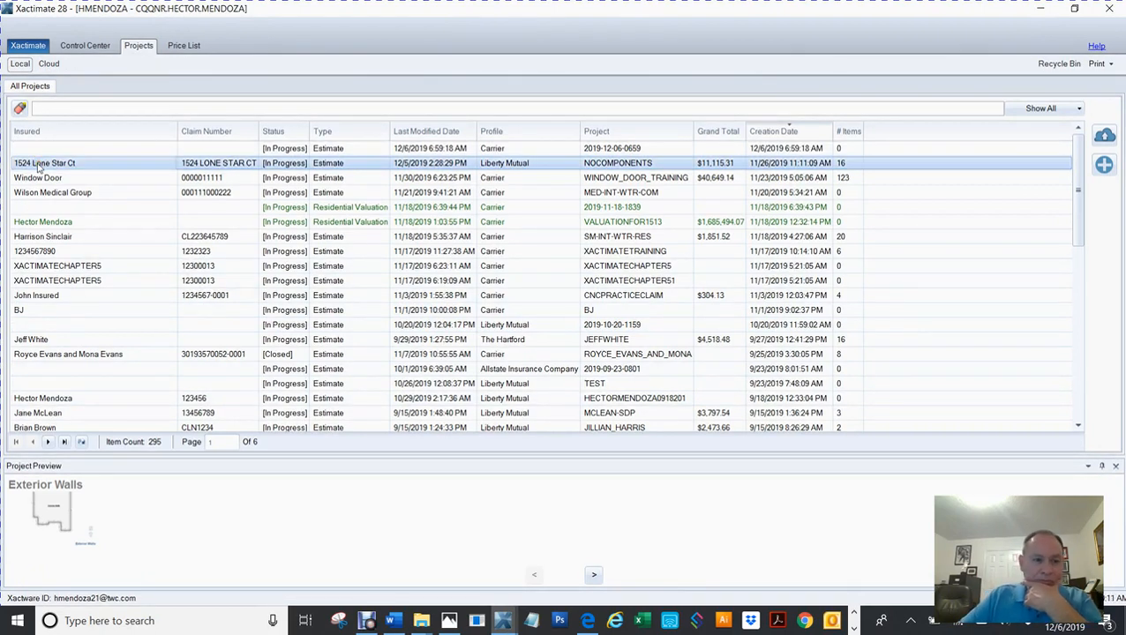
{"action": "left_click", "coordinate": [68, 150]}
{"action": "key", "text": "Delete"}
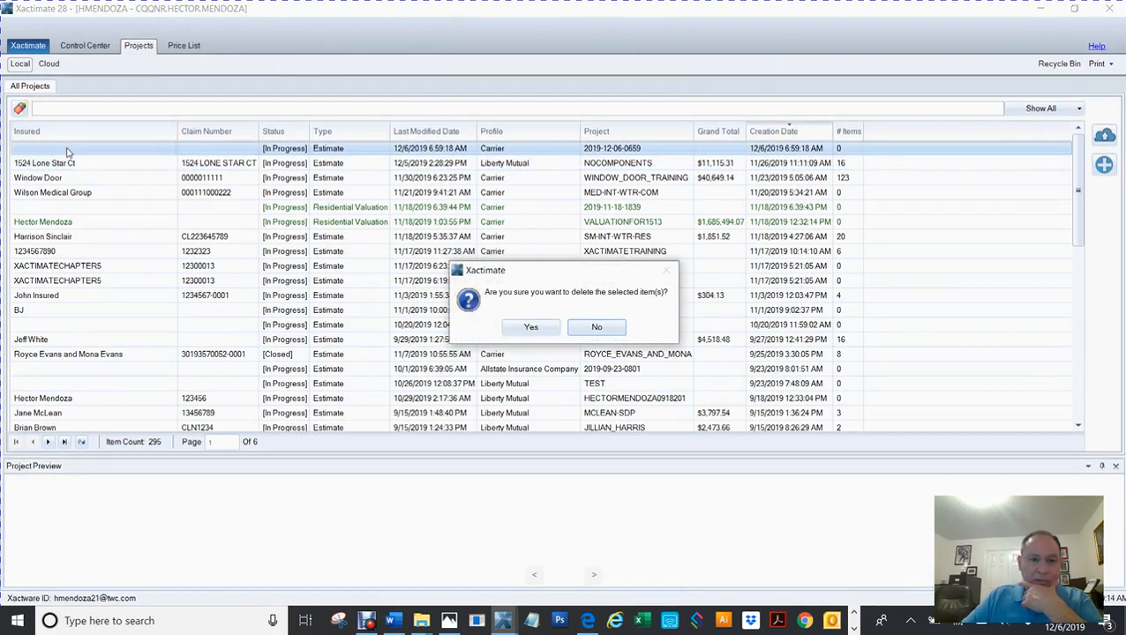
{"action": "left_click", "coordinate": [530, 326]}
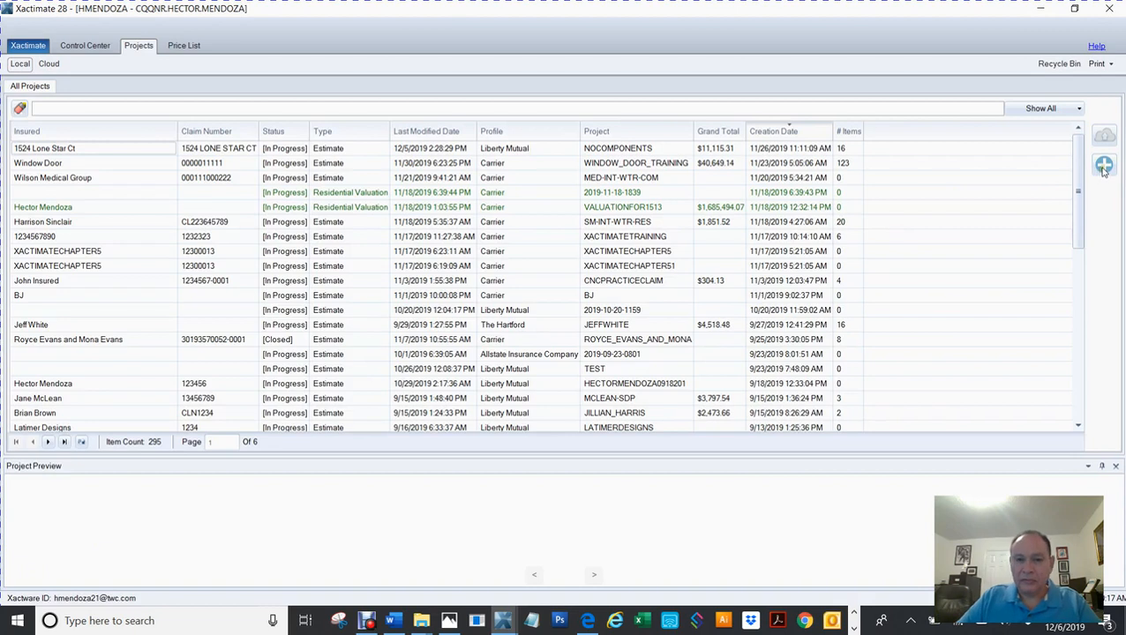
{"action": "left_click", "coordinate": [1103, 166]}
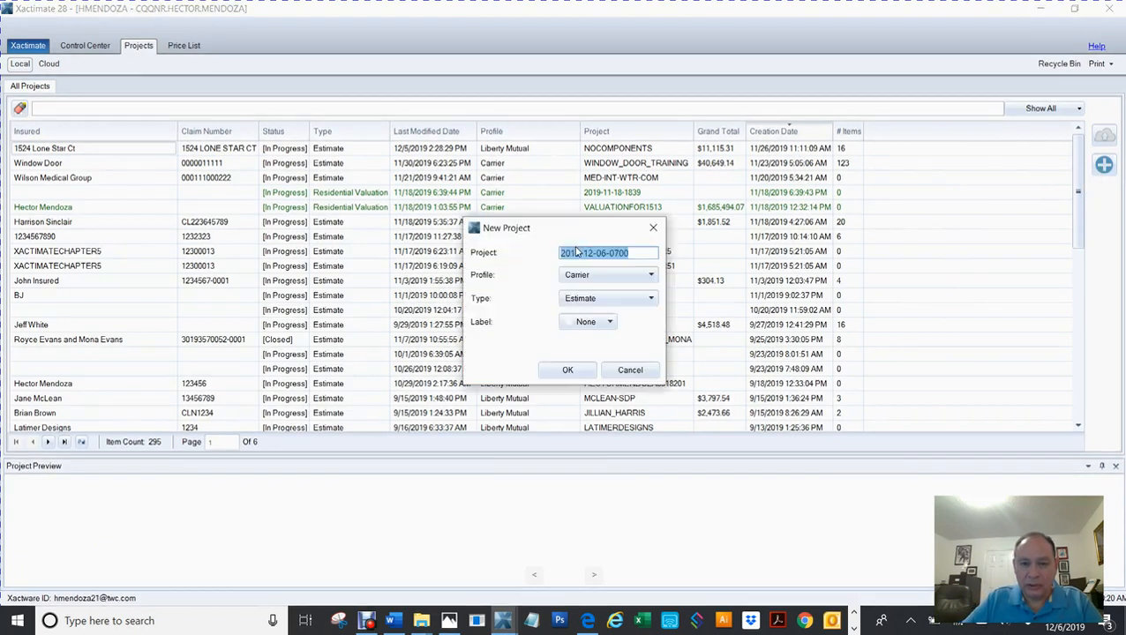
{"action": "left_click", "coordinate": [593, 277]}
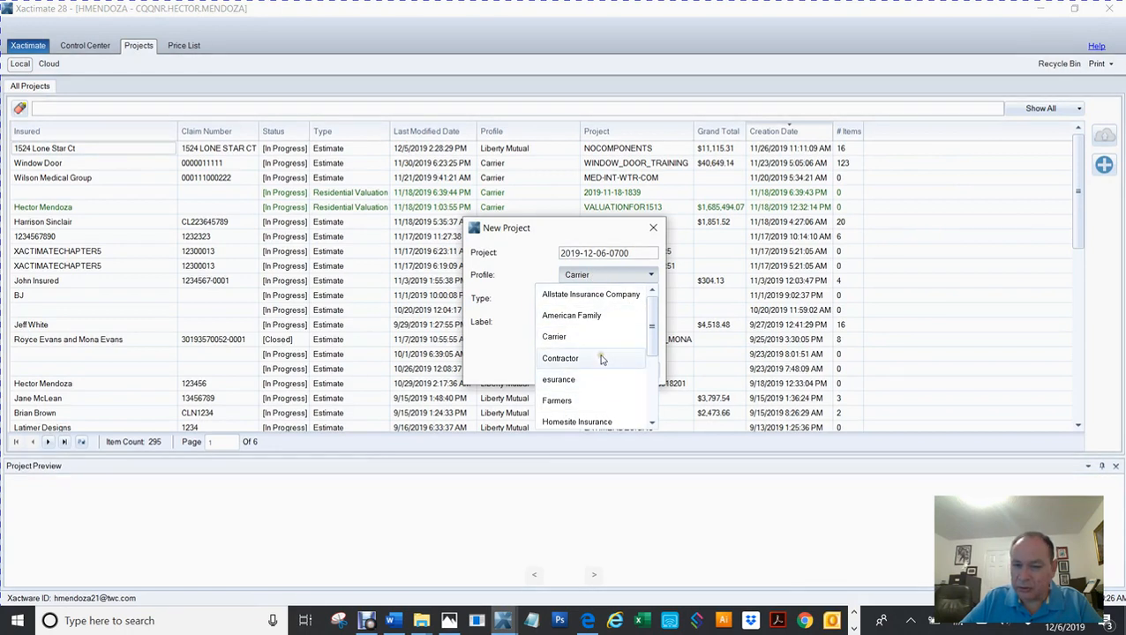
{"action": "left_click", "coordinate": [597, 298]}
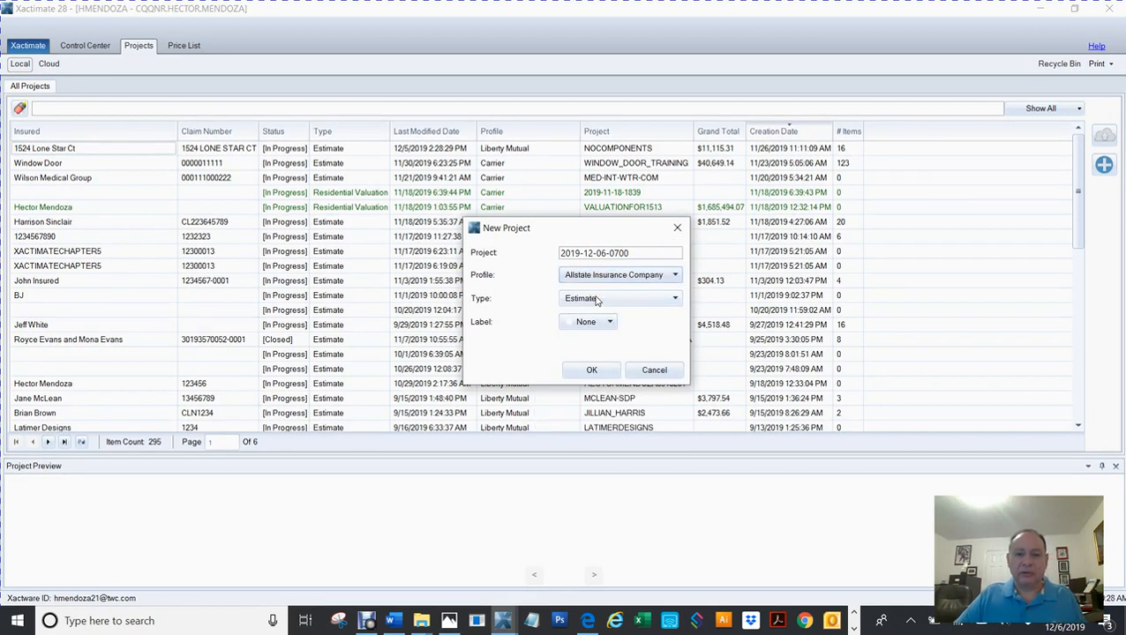
{"action": "left_click", "coordinate": [591, 371]}
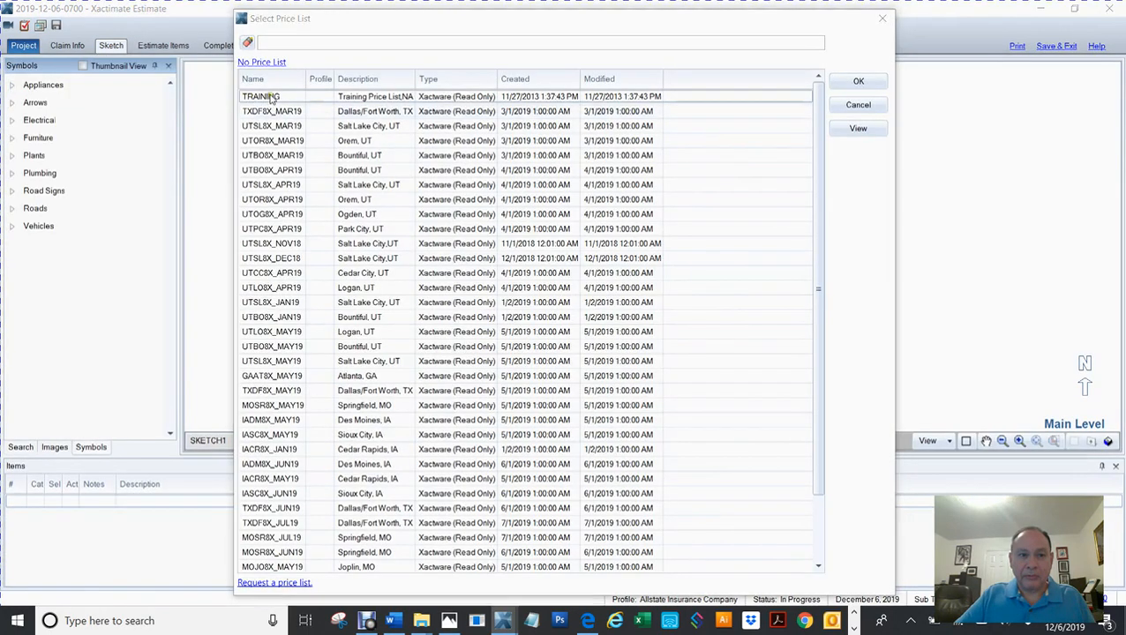
{"action": "left_click", "coordinate": [272, 97]}
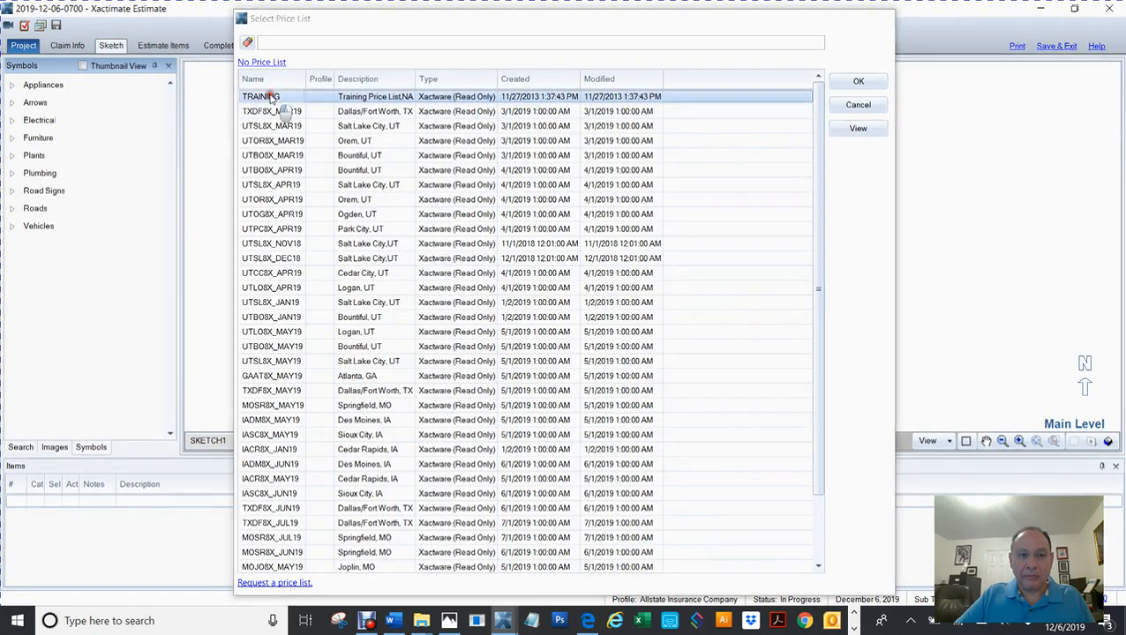
{"action": "double_click", "coordinate": [271, 97]}
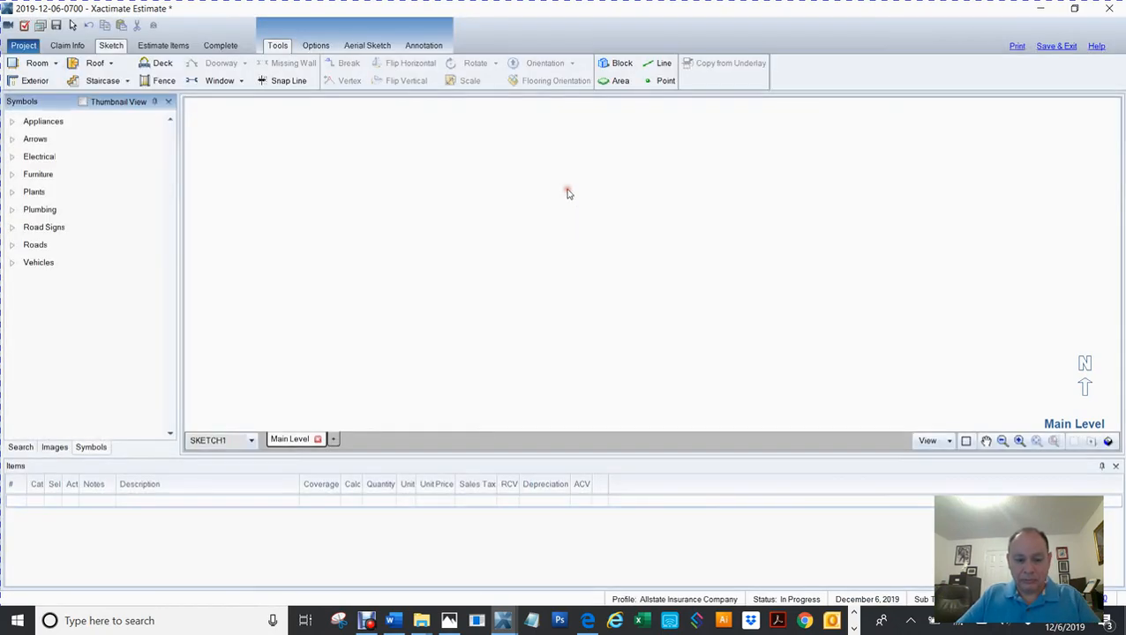
Step: Place a room about 12' by 12' in the blank sketch and insert a 5' window in its upper wall
{"action": "key", "text": "r"}
{"action": "left_click", "coordinate": [567, 190]}
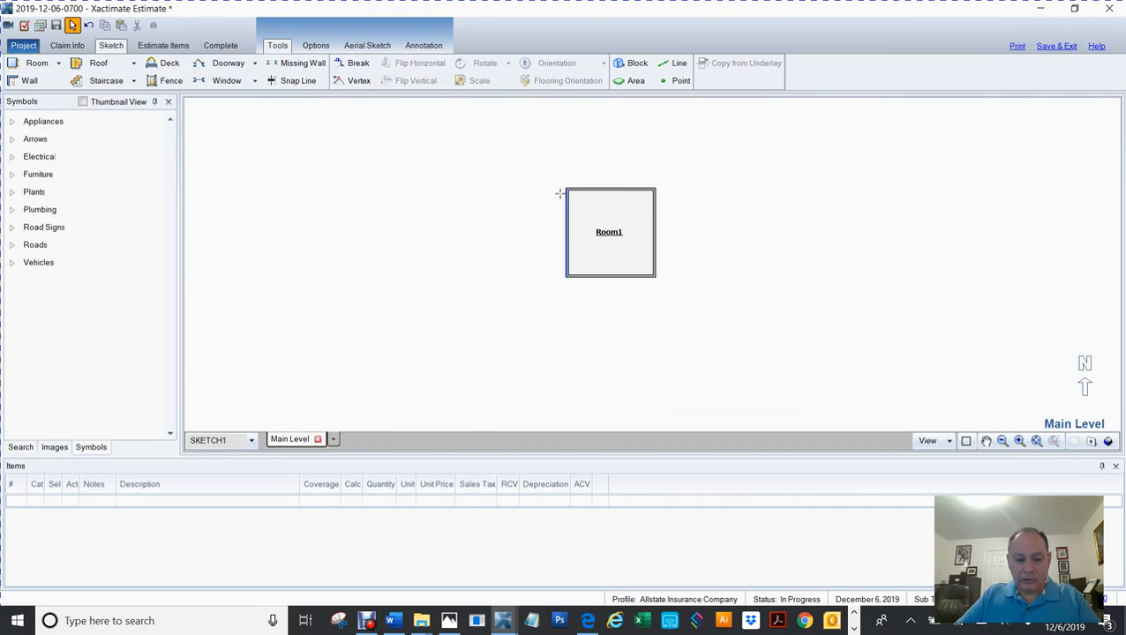
{"action": "key", "text": "w"}
{"action": "left_click", "coordinate": [602, 190]}
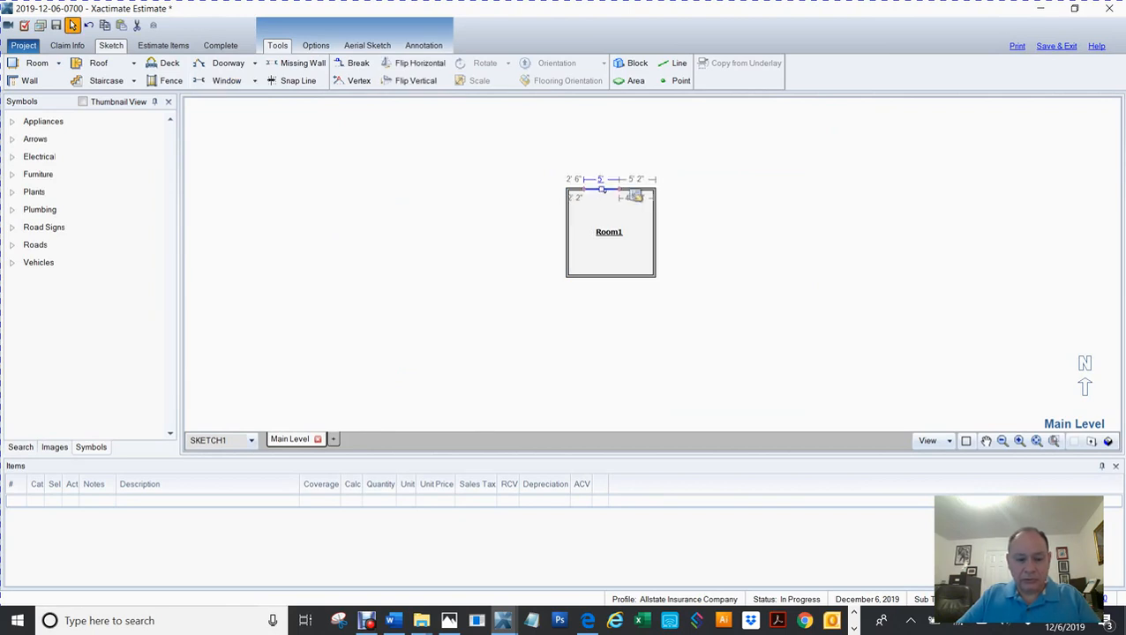
Step: Examine the upper wall's window from outside the room in 3D and return to the plan view
{"action": "key", "text": "F8"}
{"action": "left_click_drag", "start_coordinate": [685, 309], "coordinate": [319, 121]}
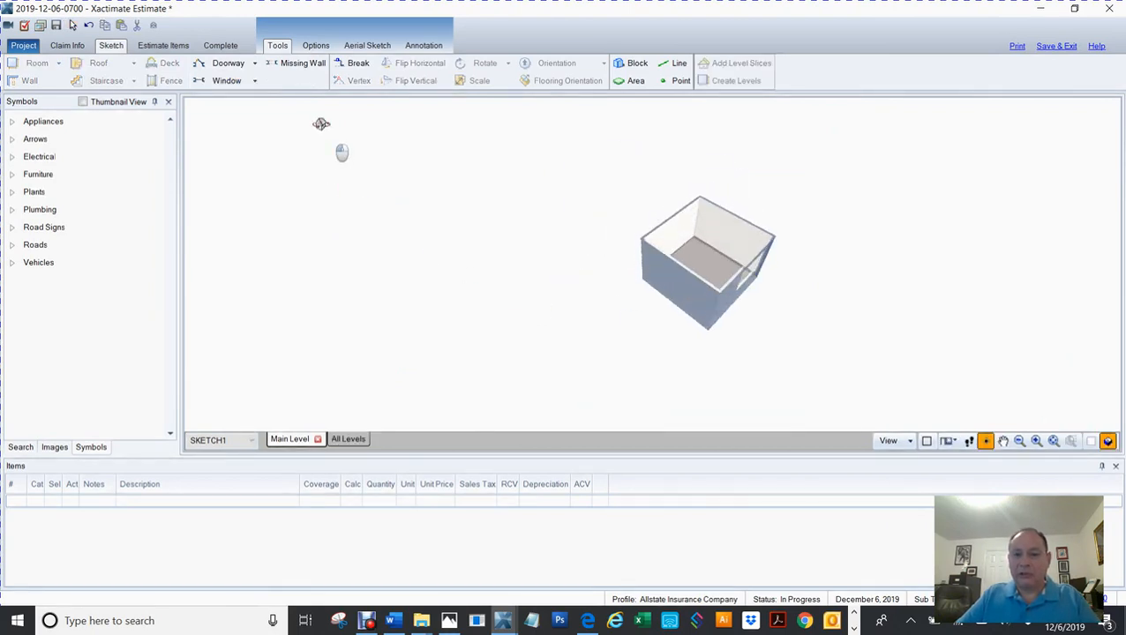
{"action": "scroll", "coordinate": [882, 223], "scroll_direction": "up", "scroll_amount": 5}
{"action": "left_click_drag", "start_coordinate": [797, 289], "coordinate": [690, 208]}
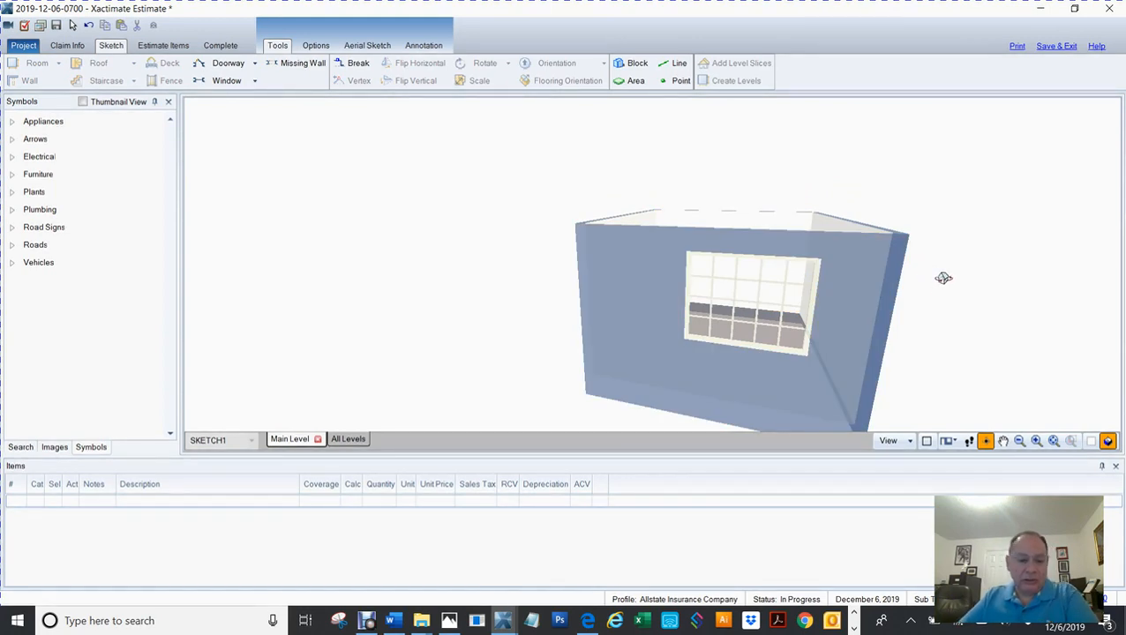
{"action": "key", "text": "F8"}
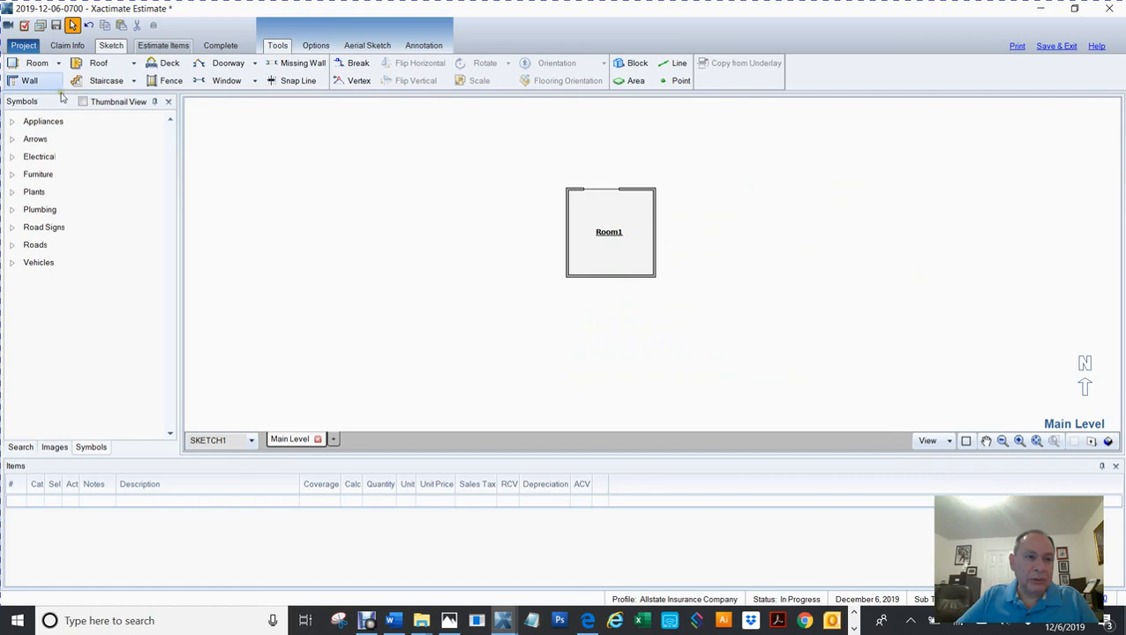
Step: Insert a 5' window near the middle of Room1's left wall
{"action": "left_click", "coordinate": [226, 83]}
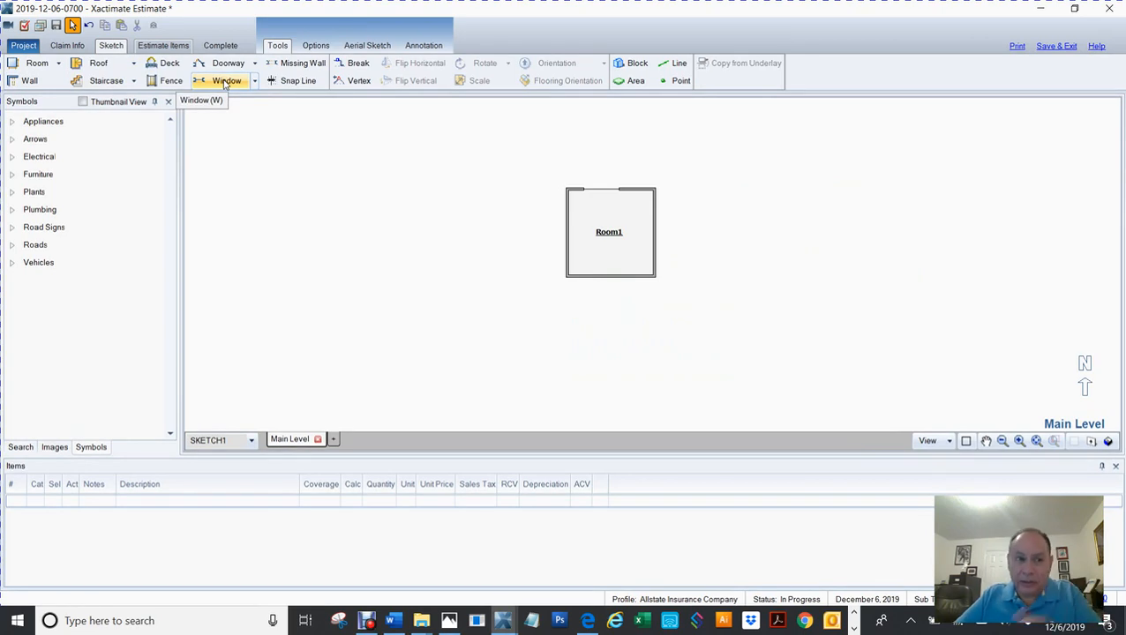
{"action": "left_click", "coordinate": [226, 82]}
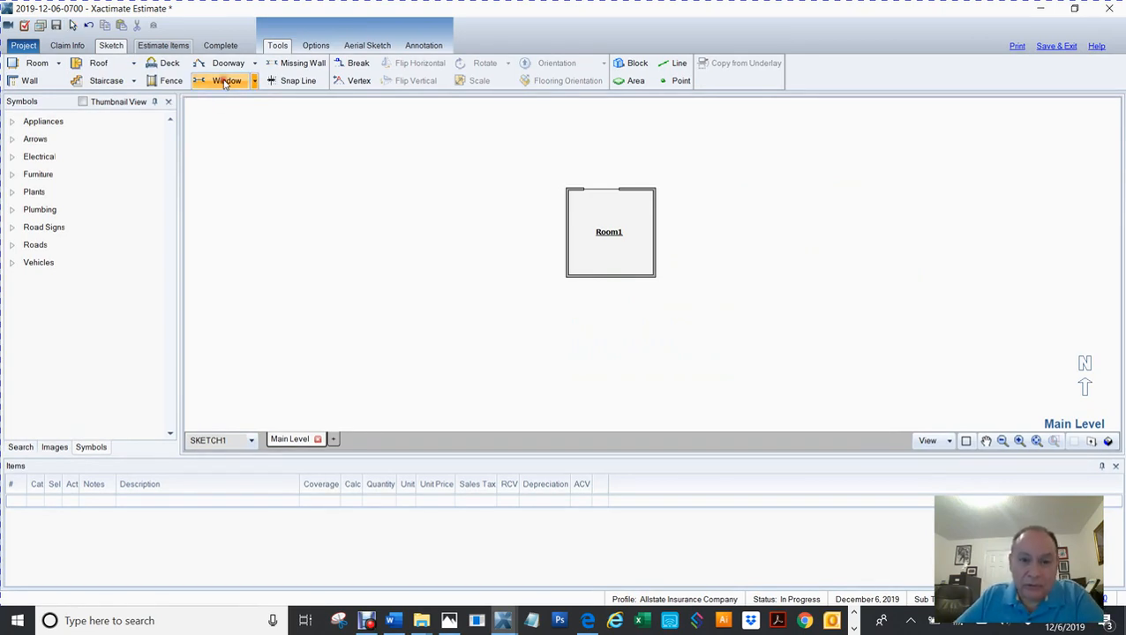
{"action": "left_click", "coordinate": [569, 235]}
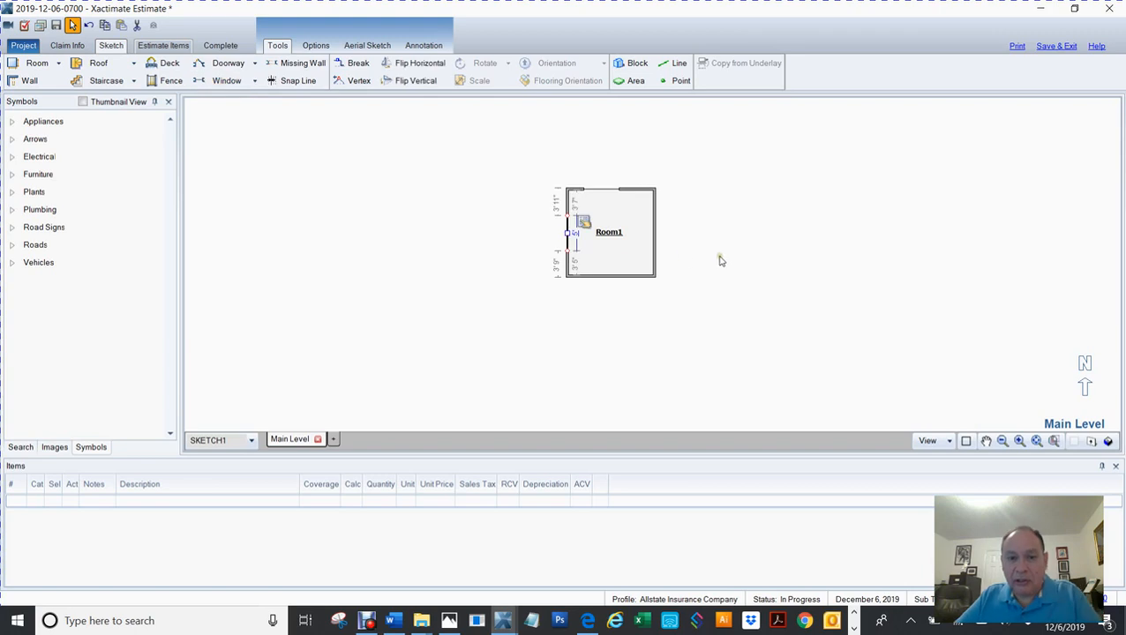
Step: Check the left wall's window in the 3D view and go back to the plan
{"action": "scroll", "coordinate": [720, 261], "scroll_direction": "up", "scroll_amount": 4}
{"action": "left_click_drag", "start_coordinate": [472, 359], "coordinate": [914, 128]}
{"action": "key", "text": "3"}
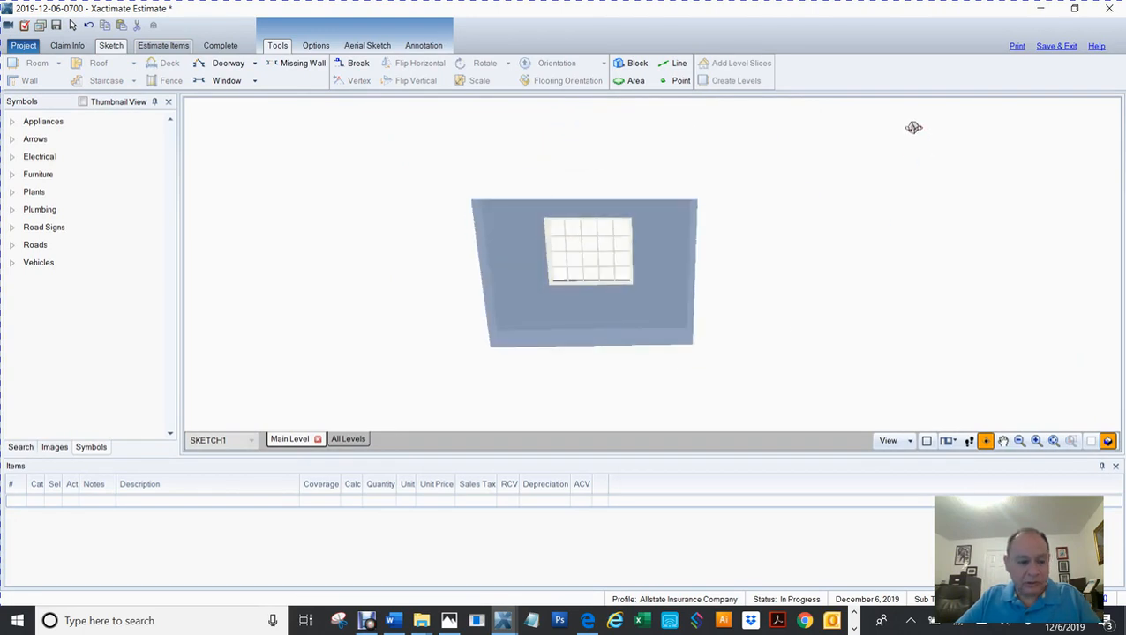
{"action": "key", "text": "2"}
{"action": "left_click", "coordinate": [692, 252]}
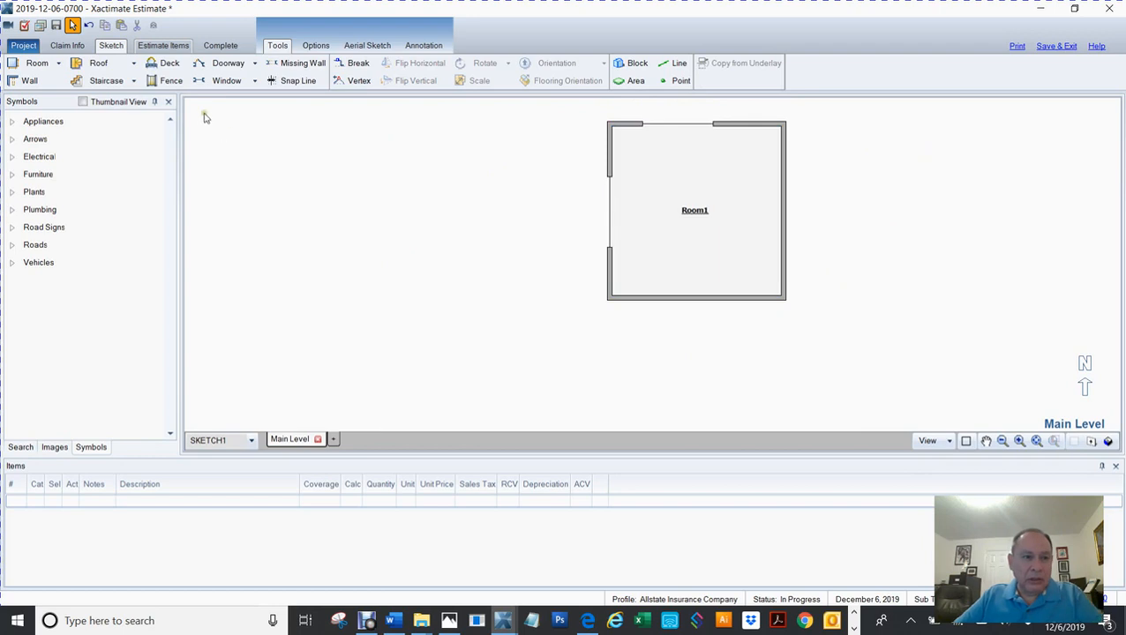
Step: Insert a 5' window in Room1's lower wall, about 2' 9" from the inner left corner
{"action": "left_click", "coordinate": [218, 81]}
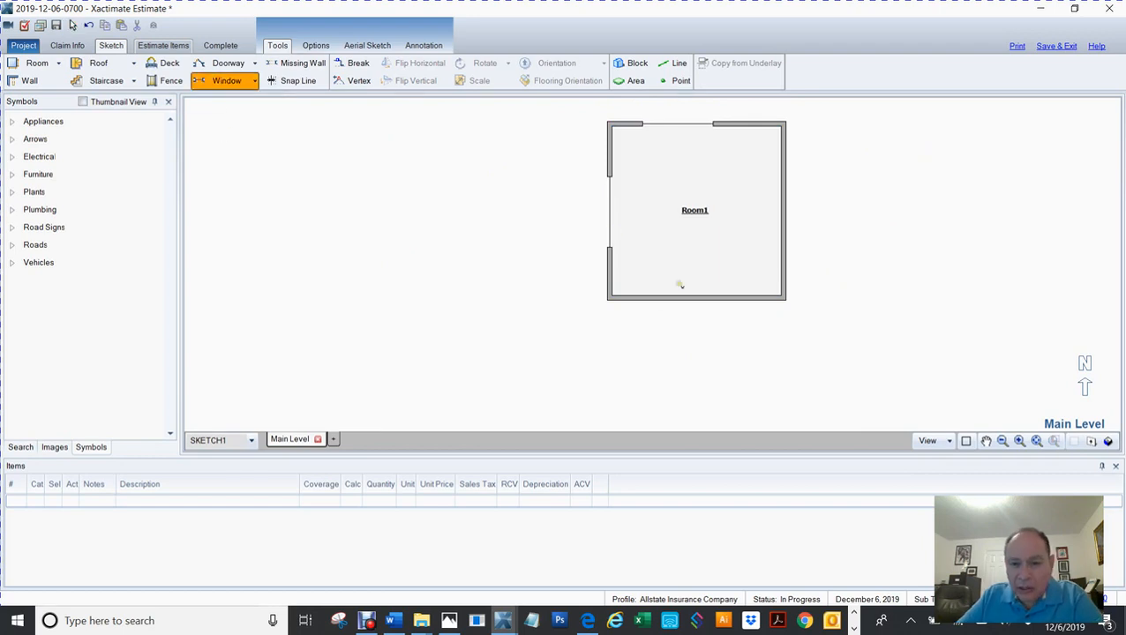
{"action": "left_click_drag", "start_coordinate": [680, 305], "coordinate": [735, 309]}
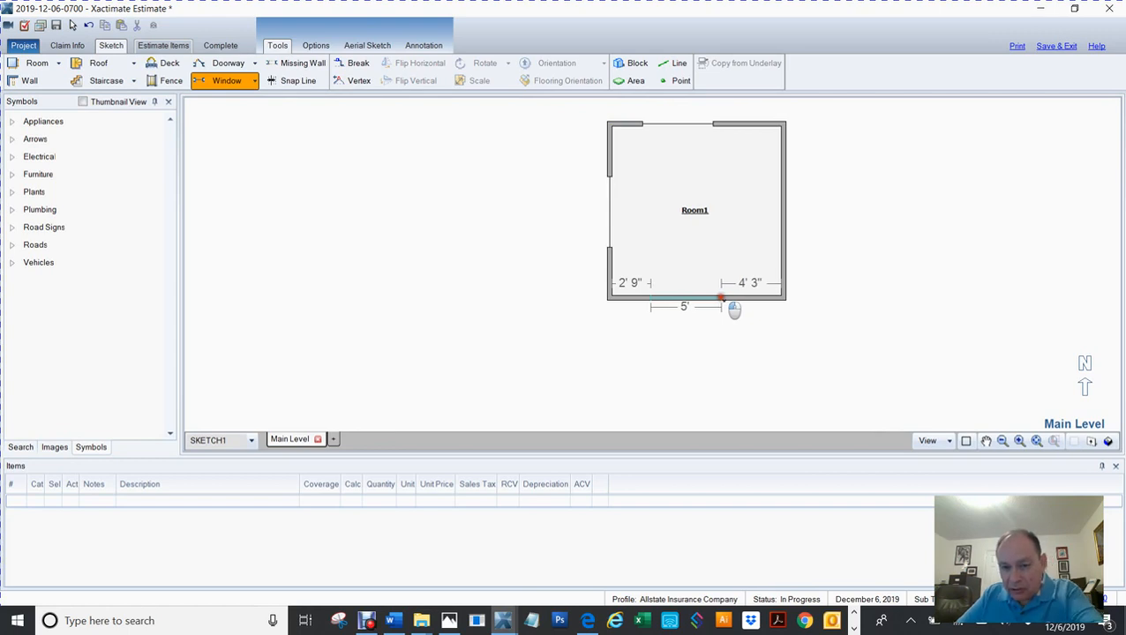
{"action": "left_click", "coordinate": [749, 307]}
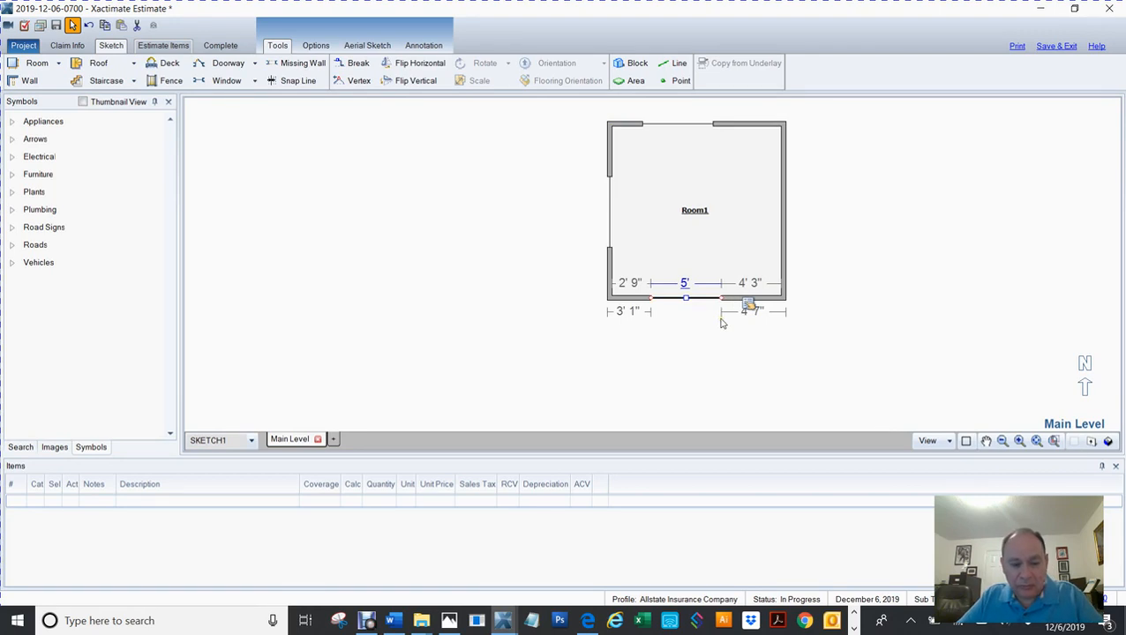
{"action": "left_click", "coordinate": [722, 360]}
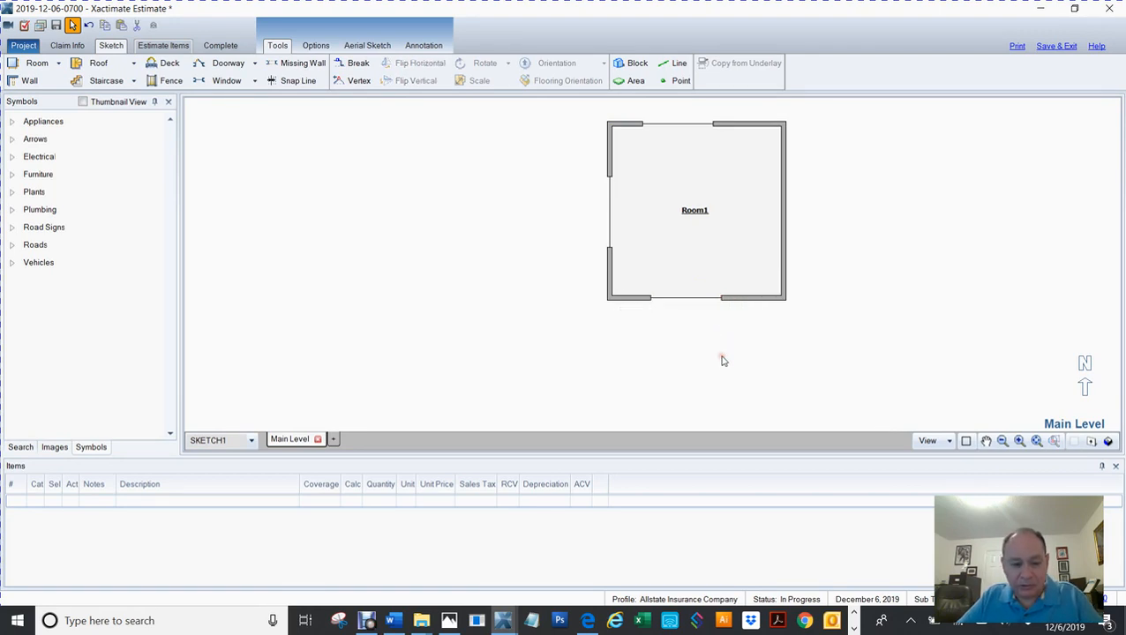
Step: View the lower wall's window in 3D and return to the plan view
{"action": "key", "text": "F9"}
{"action": "mouse_move", "coordinate": [724, 361]}
{"action": "left_mouse_down"}
{"action": "mouse_move", "coordinate": [744, 347]}
{"action": "mouse_move", "coordinate": [753, 181]}
{"action": "left_mouse_up"}
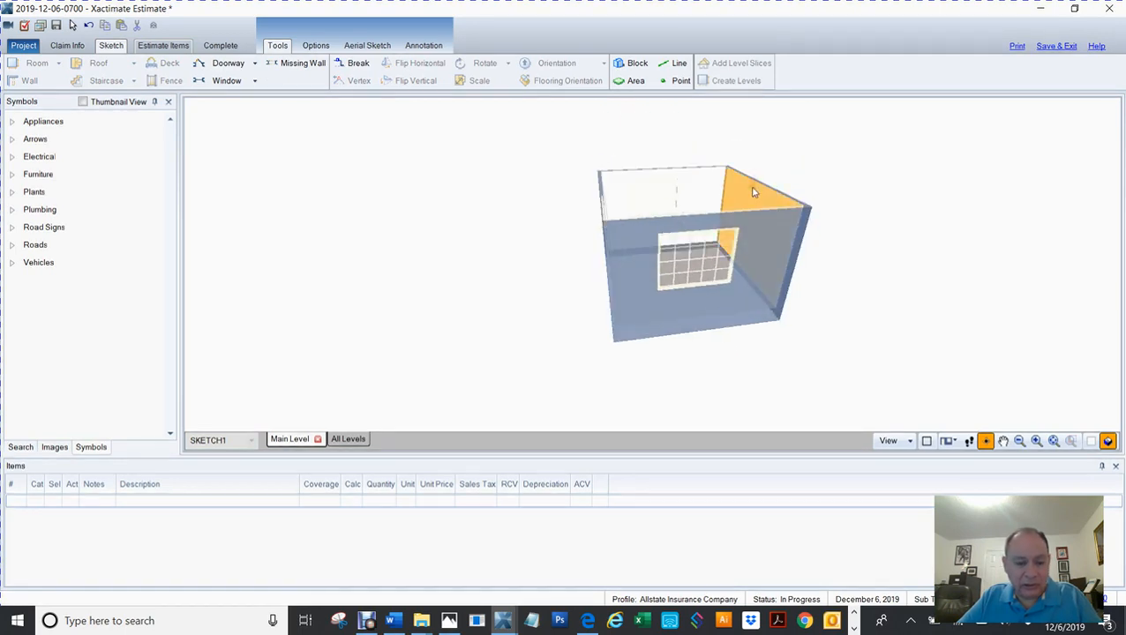
{"action": "key", "text": "F9"}
Step: Insert a 5' window in Room1's right wall, and undo the window insertions back to the one in the upper wall
{"action": "left_click_drag", "start_coordinate": [762, 326], "coordinate": [637, 369]}
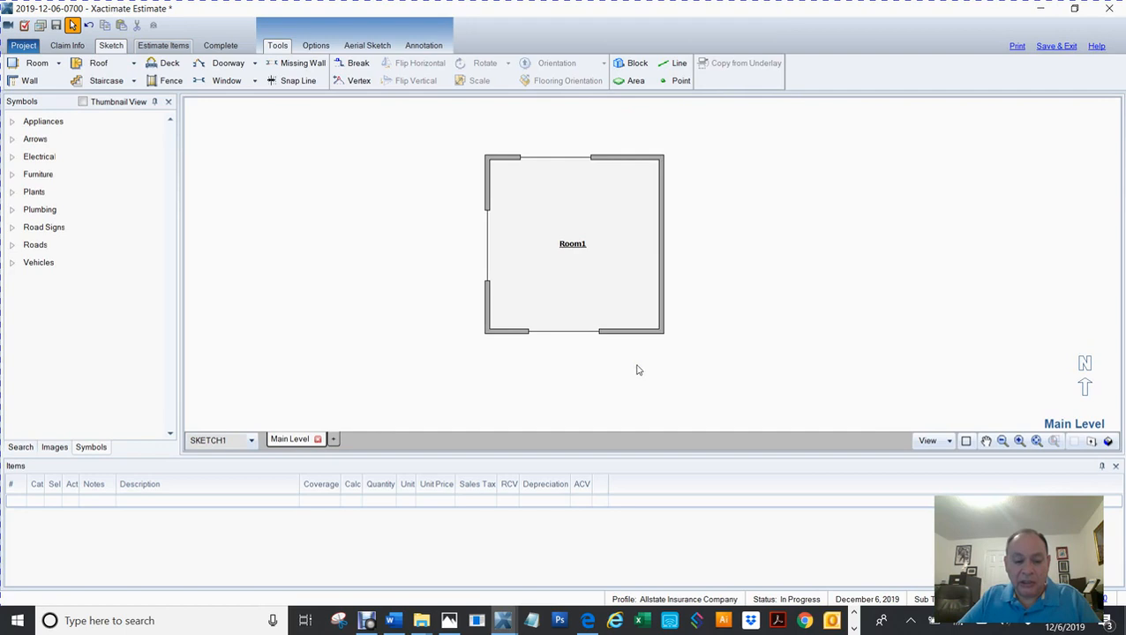
{"action": "key", "text": "w"}
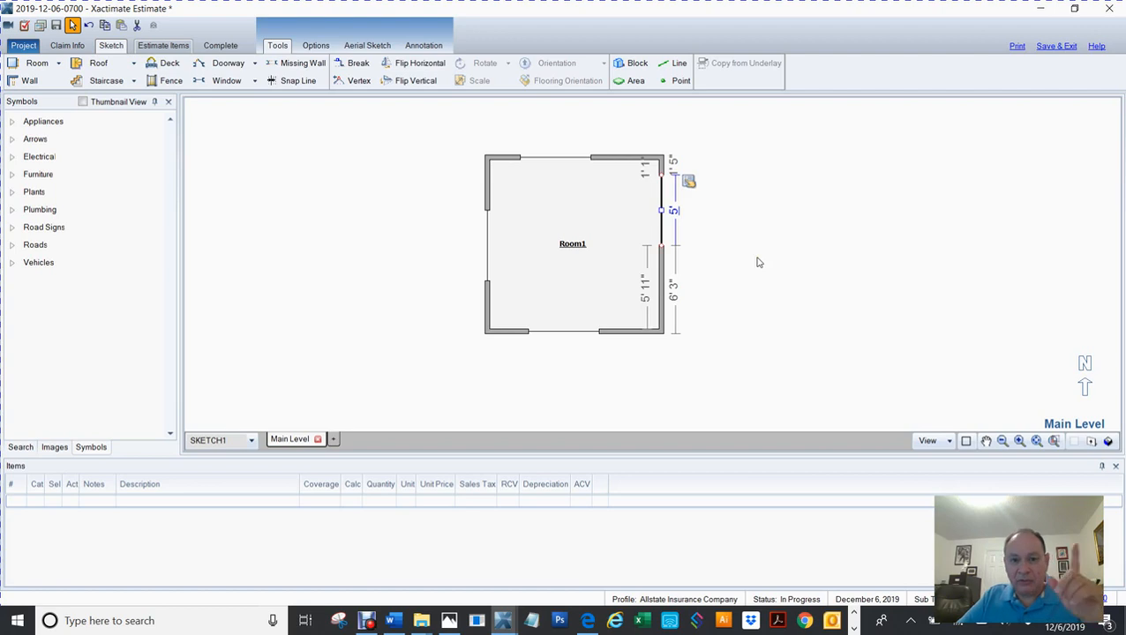
{"action": "key", "text": "Delete"}
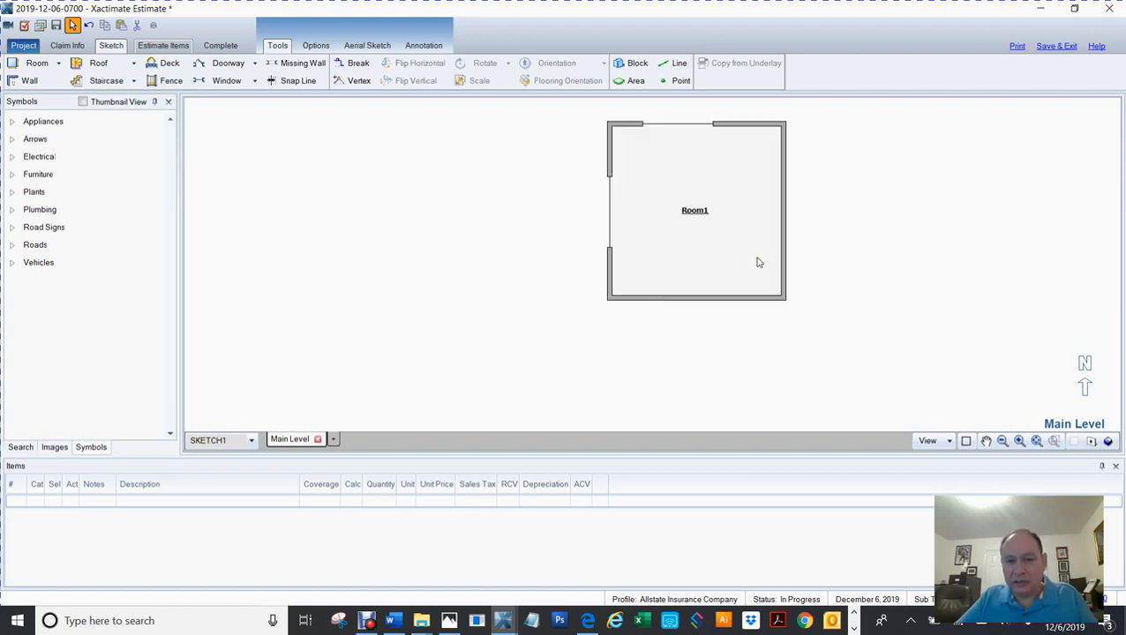
{"action": "scroll", "coordinate": [757, 262], "scroll_direction": "down", "scroll_amount": 2}
{"action": "left_click_drag", "start_coordinate": [736, 253], "coordinate": [713, 291]}
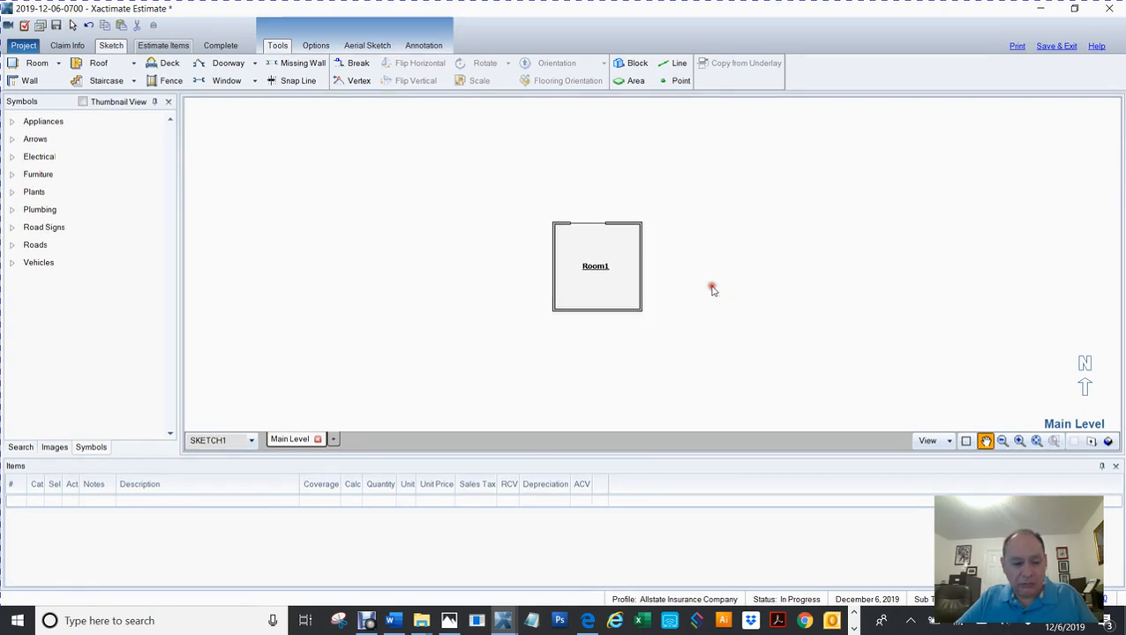
Step: Draw a window about 6' 5" long along Room1's right wall, and undo it
{"action": "key", "text": "w"}
{"action": "left_click_drag", "start_coordinate": [641, 237], "coordinate": [645, 255]}
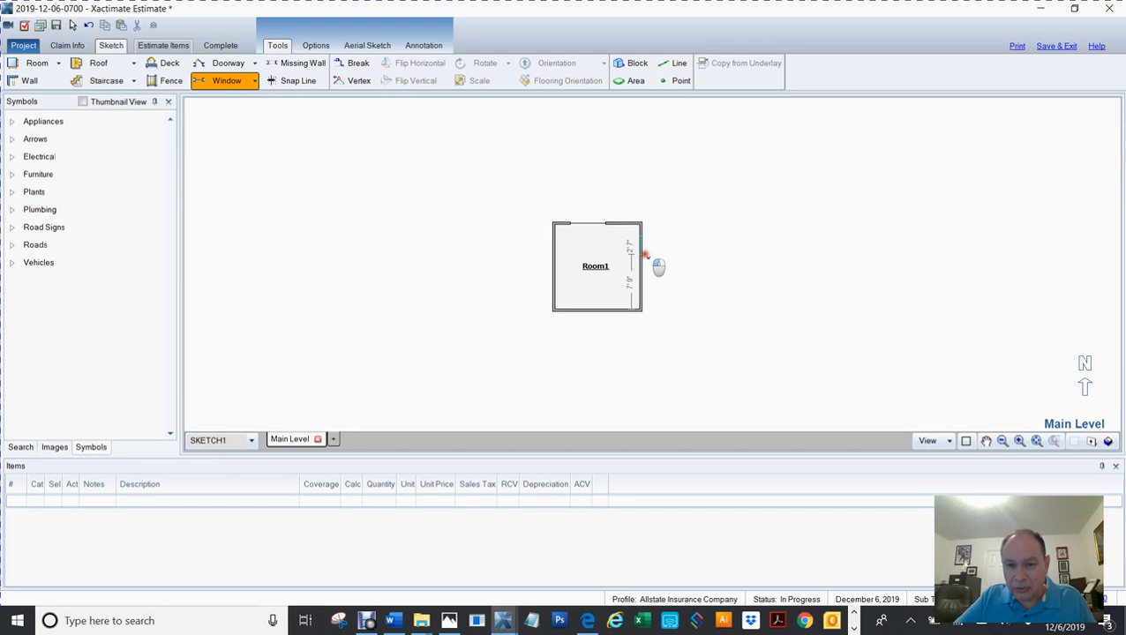
{"action": "left_click_drag", "start_coordinate": [645, 255], "coordinate": [643, 282]}
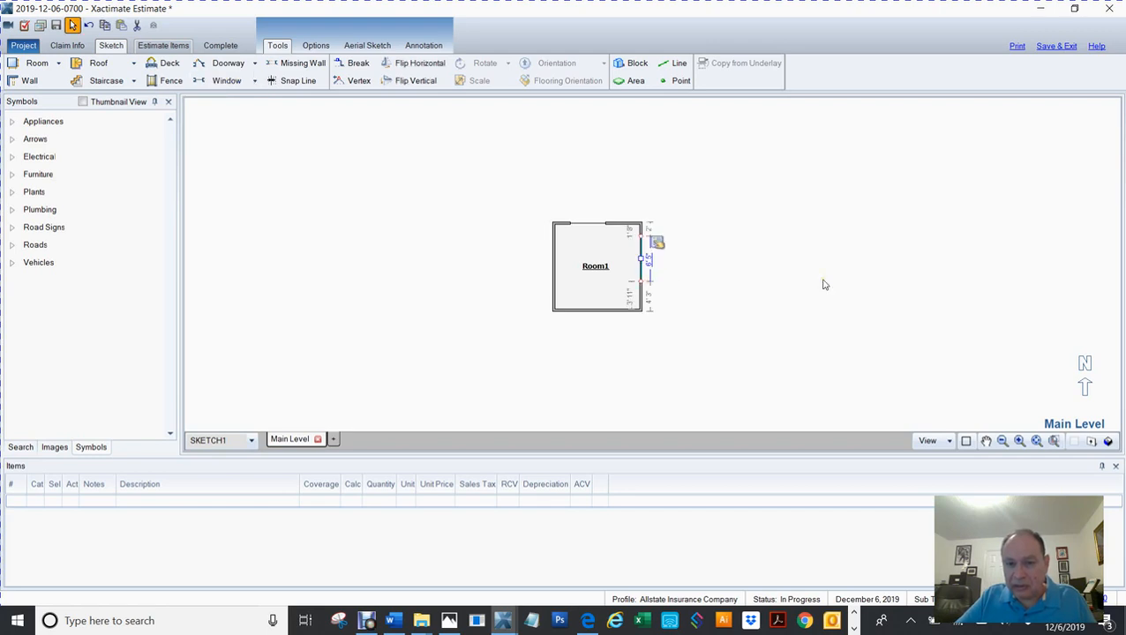
{"action": "left_click", "coordinate": [767, 271]}
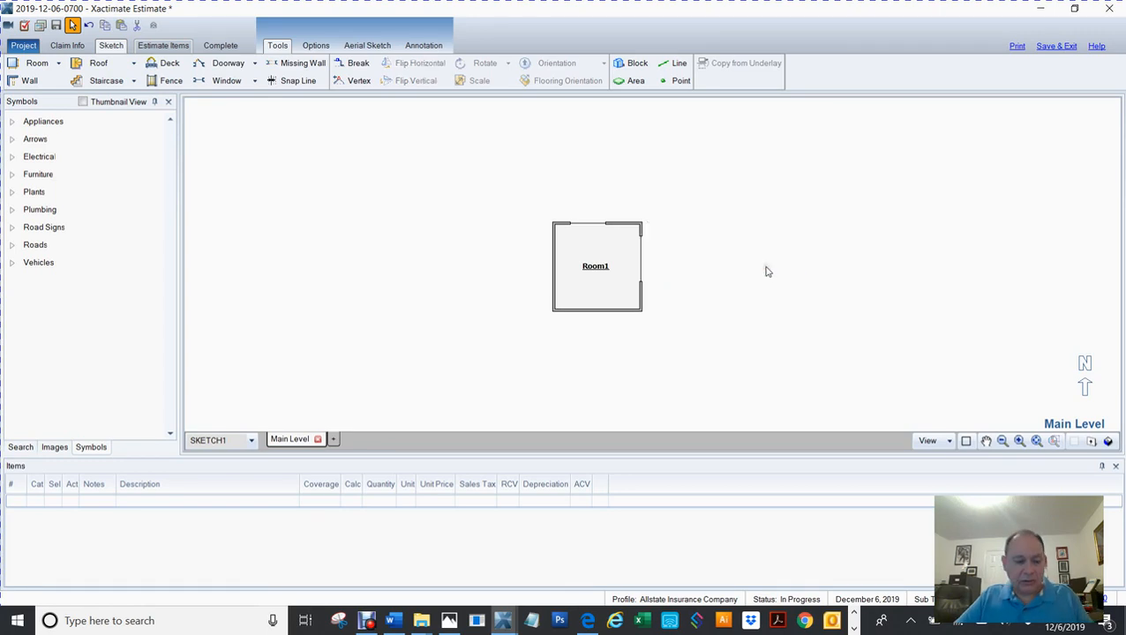
{"action": "key", "text": "ctrl+z"}
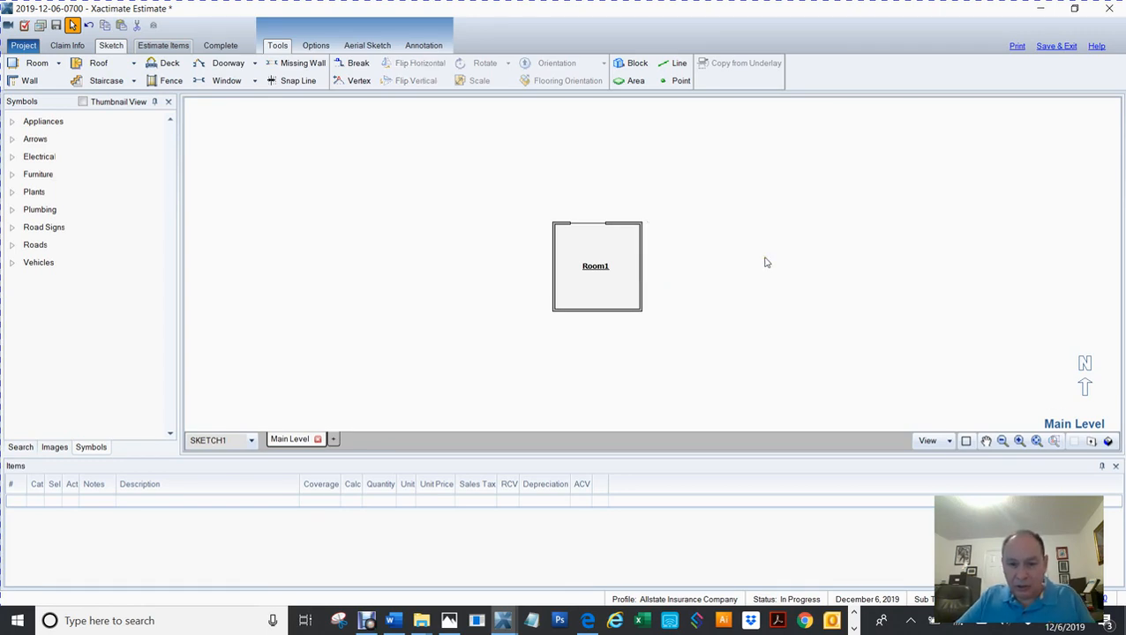
{"action": "left_click", "coordinate": [753, 254]}
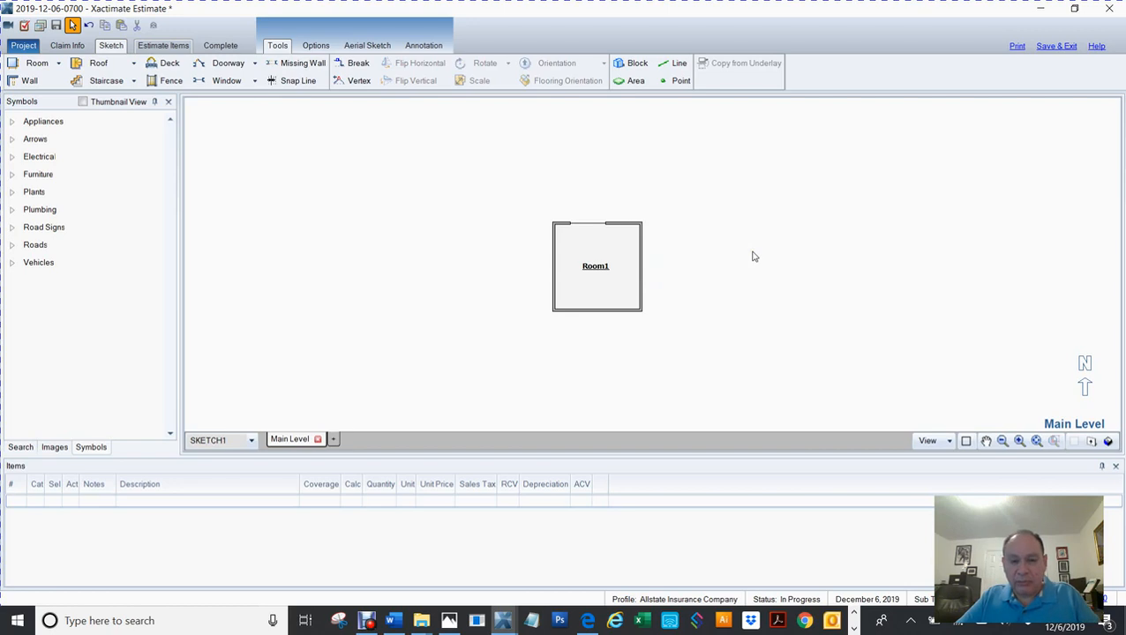
Step: Insert windows one after another in the right, lower and left walls of Room1
{"action": "key", "text": "w"}
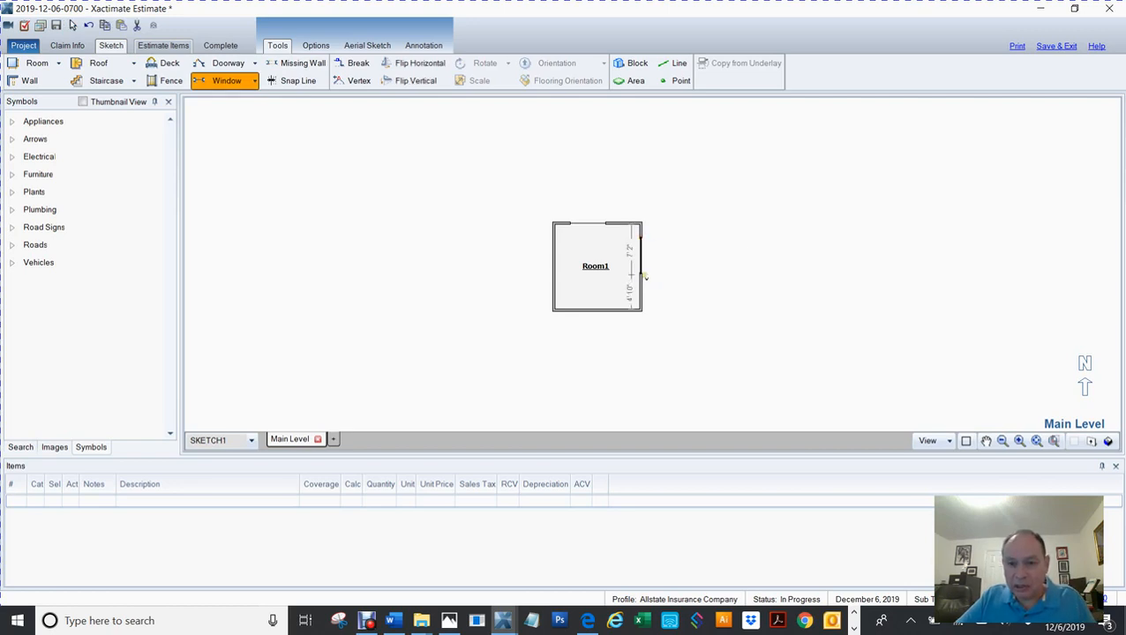
{"action": "left_click", "coordinate": [610, 312]}
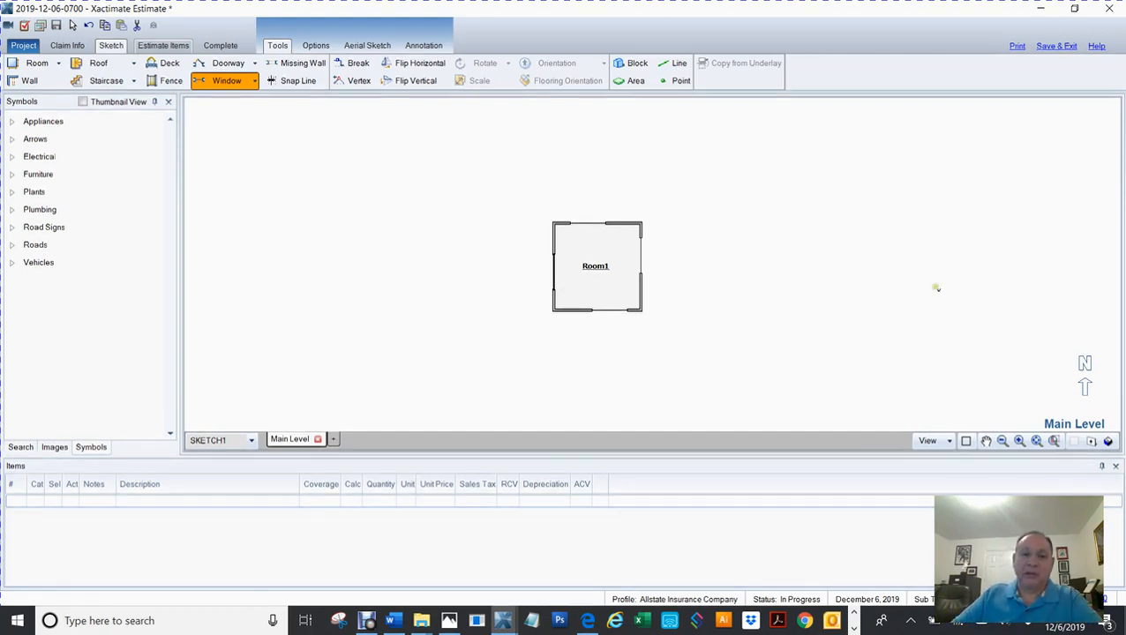
Step: Close the practice project and switch to the already open house project with the full floor plan sketch
{"action": "left_click", "coordinate": [1106, 10]}
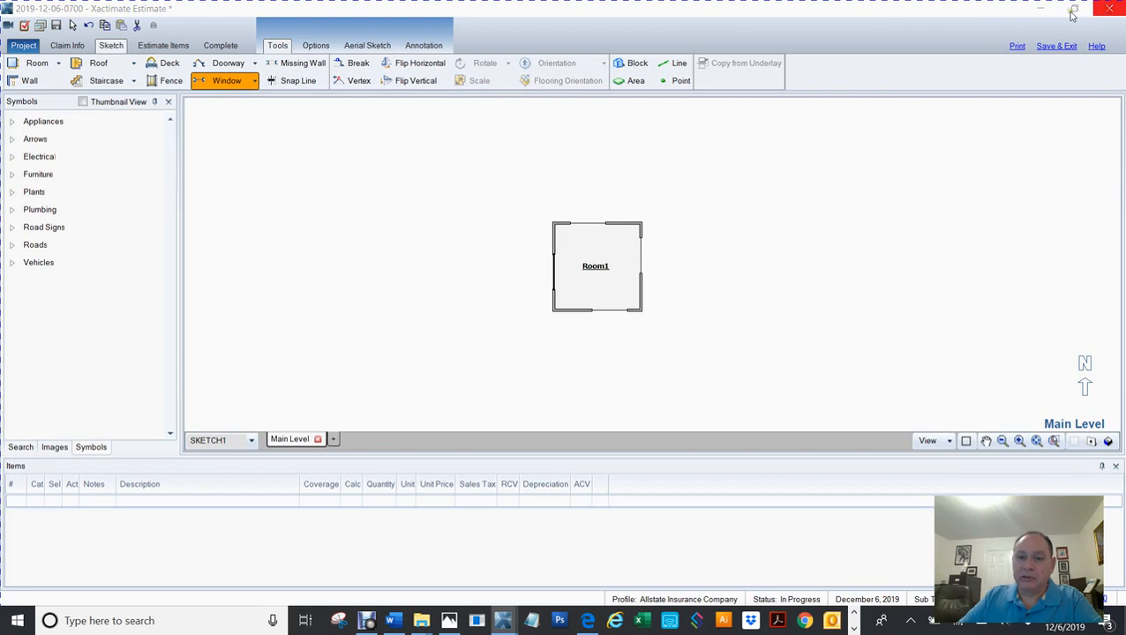
{"action": "left_click", "coordinate": [566, 331]}
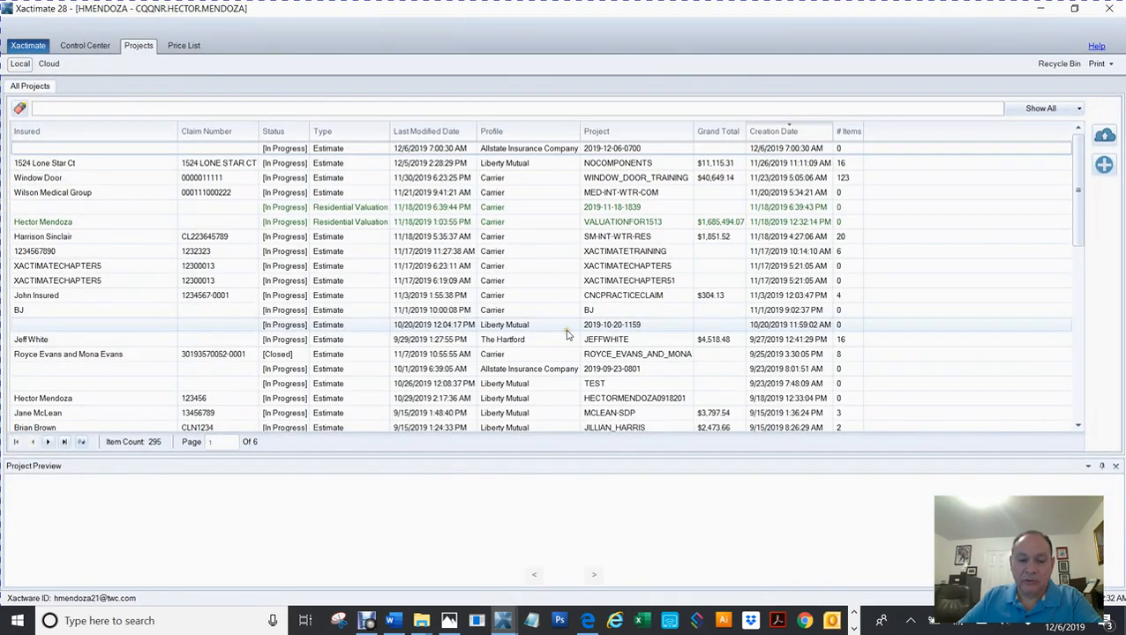
{"action": "mouse_move", "coordinate": [512, 622]}
{"action": "left_click", "coordinate": [549, 581]}
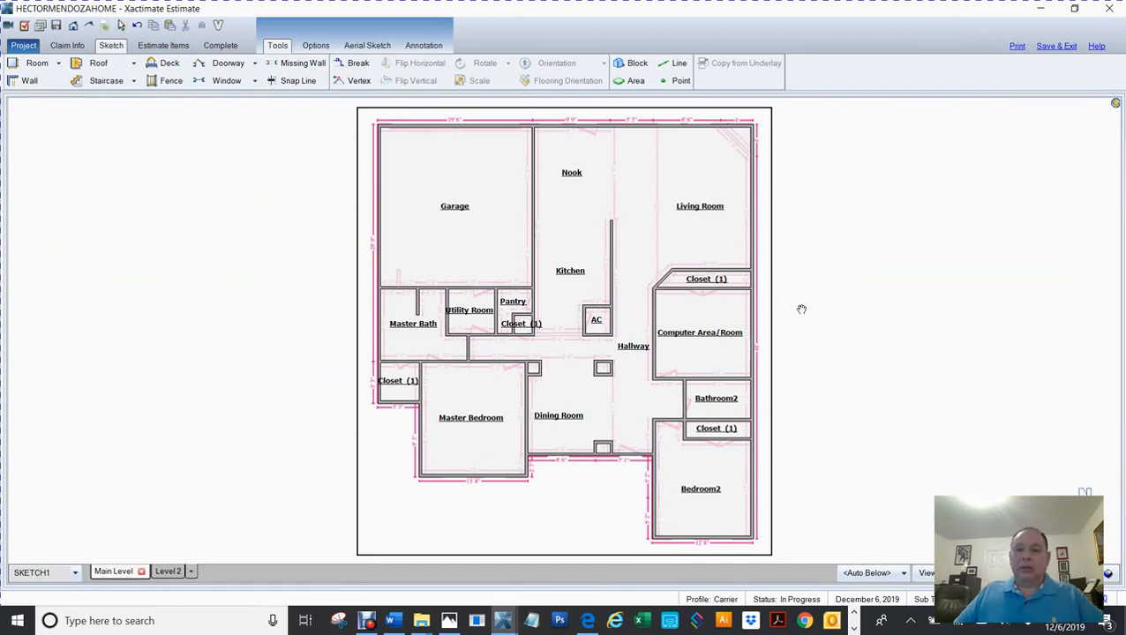
Step: Open the sketch preferences for door and window defaults and set the default window width to 2' 10"
{"action": "mouse_move", "coordinate": [800, 317]}
{"action": "left_mouse_down"}
{"action": "mouse_move", "coordinate": [727, 306]}
{"action": "mouse_move", "coordinate": [722, 323]}
{"action": "left_mouse_up"}
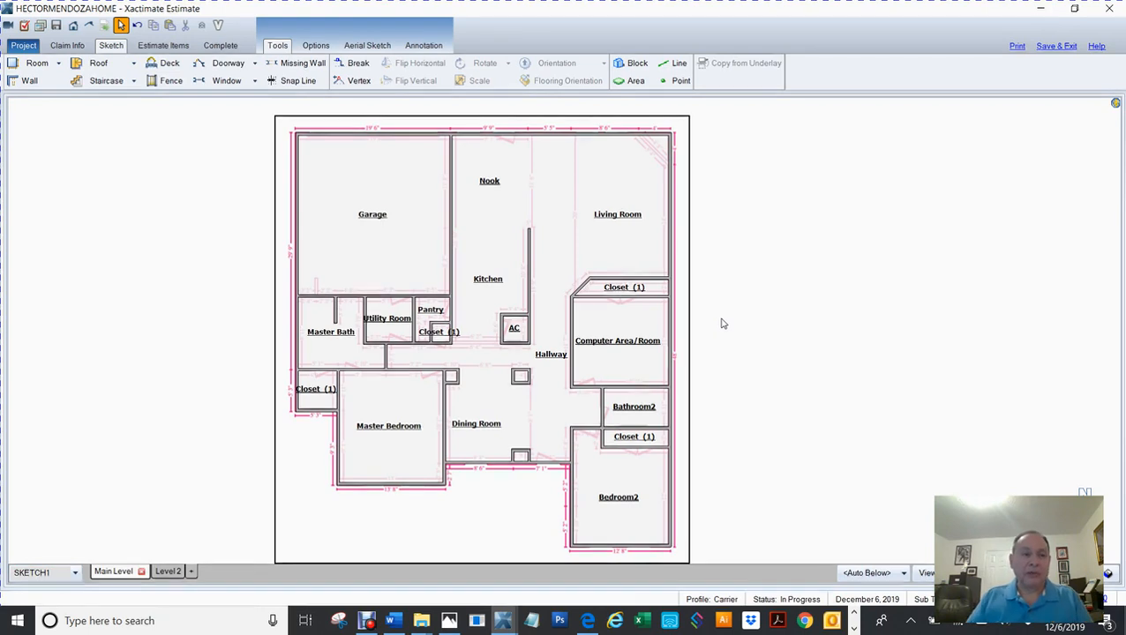
{"action": "left_click", "coordinate": [317, 46]}
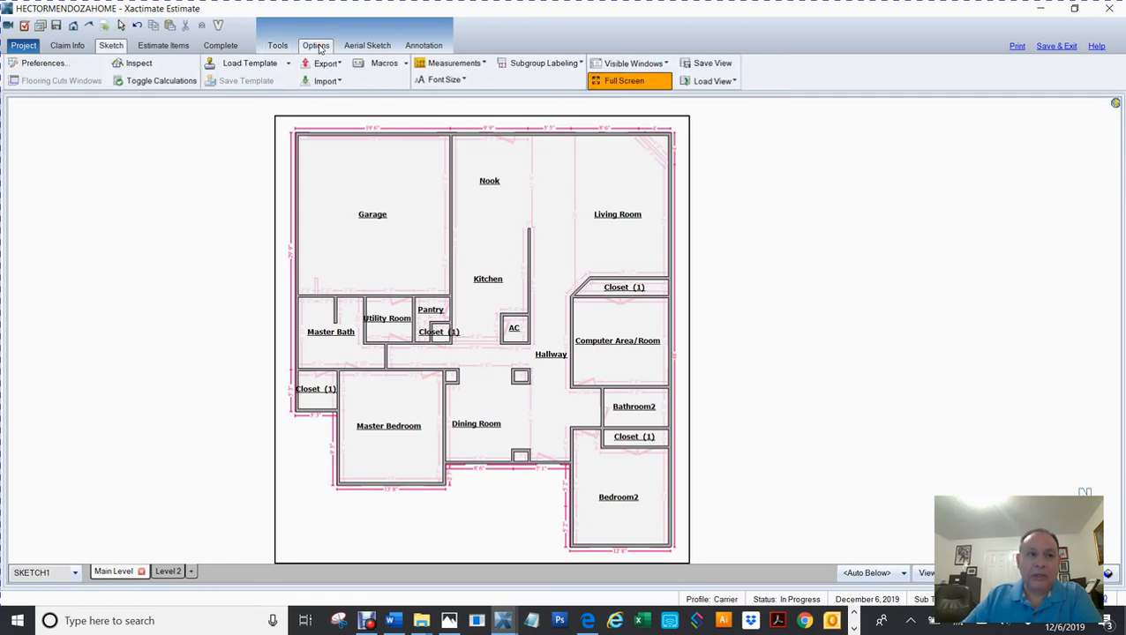
{"action": "left_click", "coordinate": [54, 64]}
{"action": "left_click", "coordinate": [338, 152]}
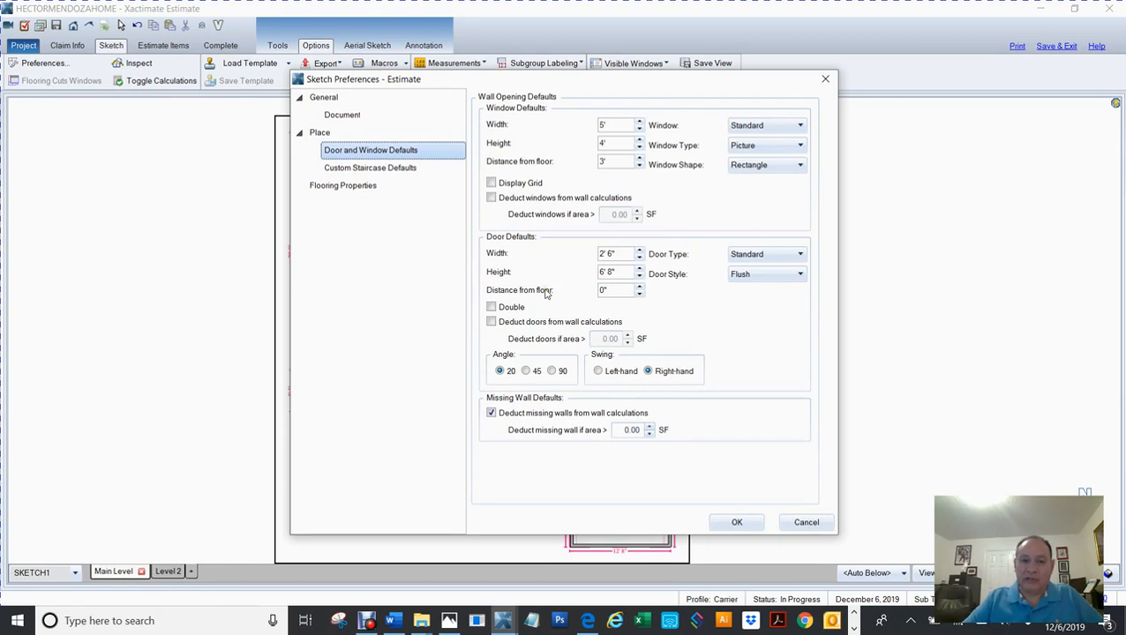
{"action": "left_click", "coordinate": [493, 183]}
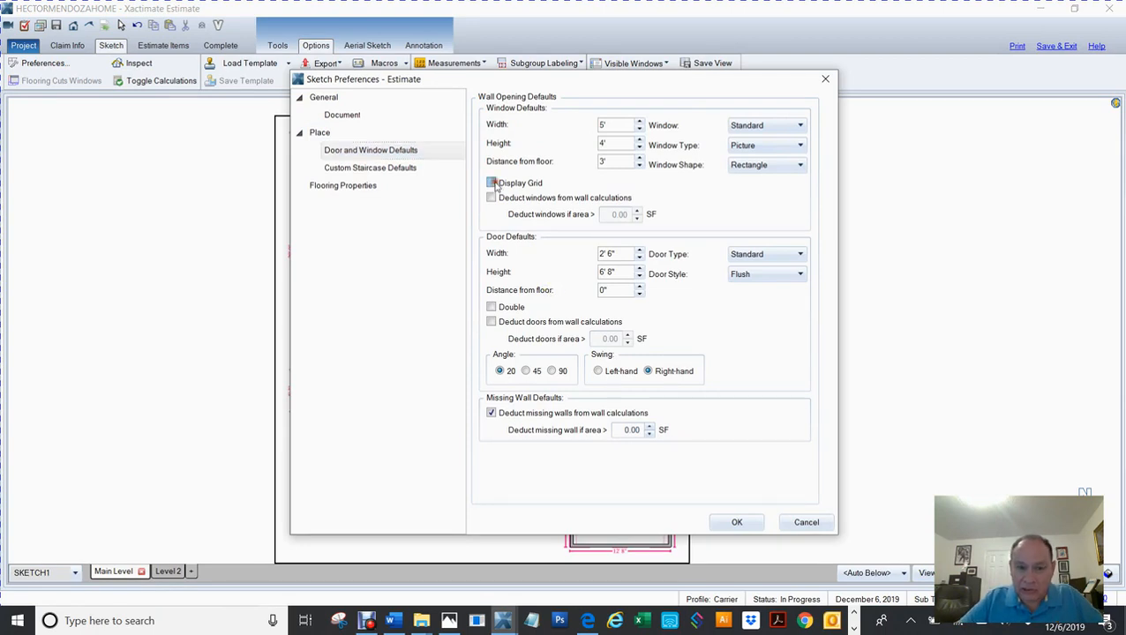
{"action": "left_click", "coordinate": [491, 184]}
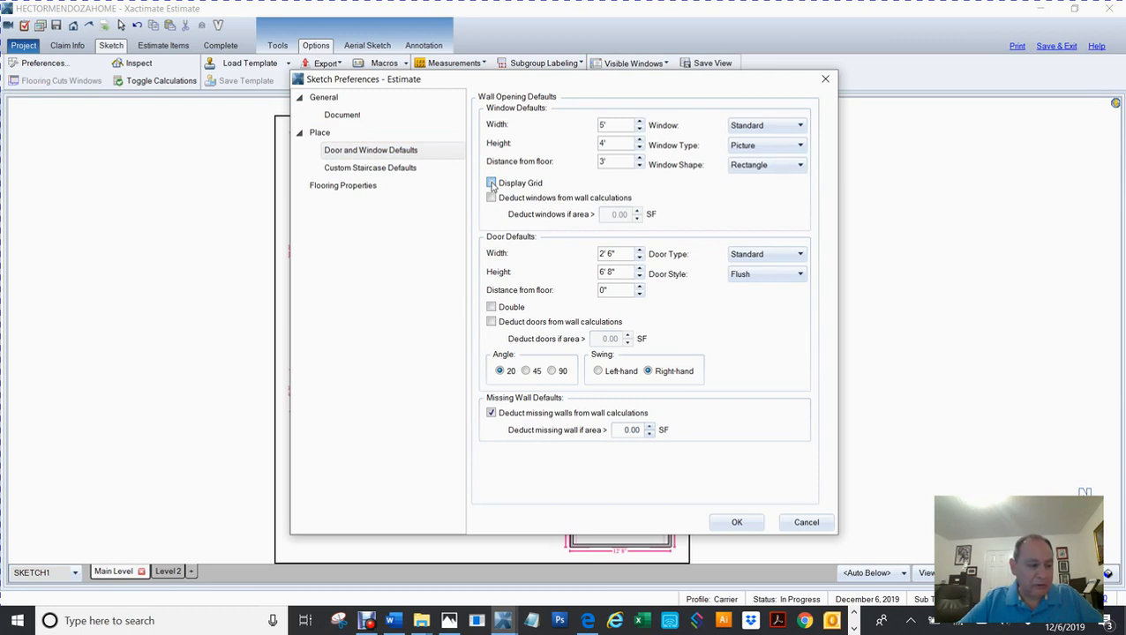
{"action": "left_click_drag", "start_coordinate": [615, 125], "coordinate": [564, 121]}
{"action": "type", "text": "2' 10"}
{"action": "key", "text": "Tab"}
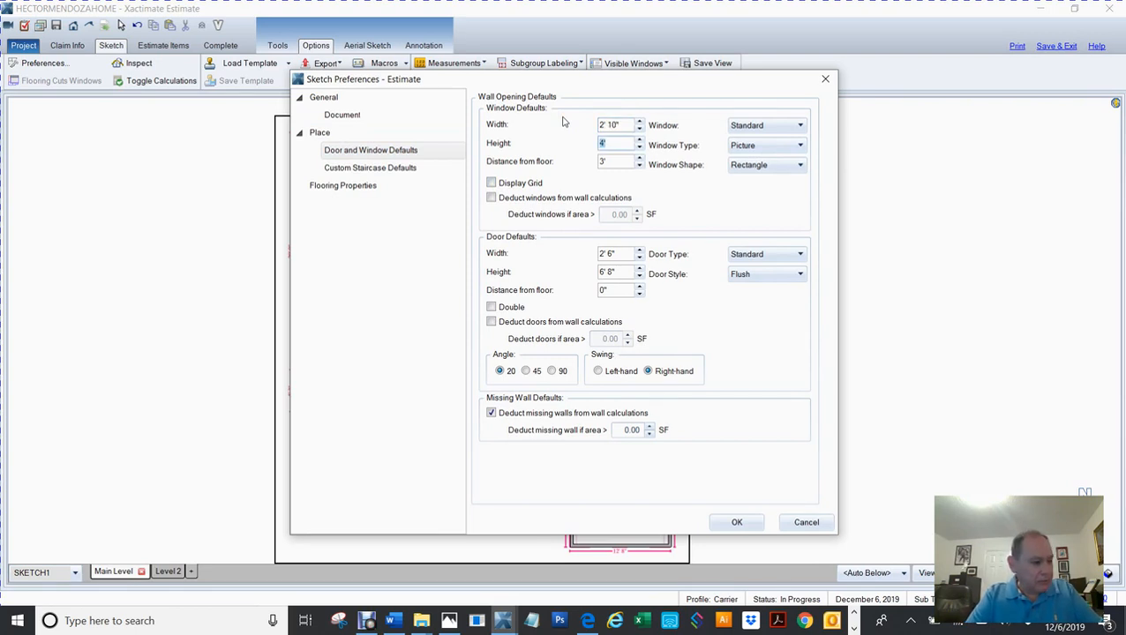
Step: Set the default window height to 4' 10"
{"action": "type", "text": "4'10"}
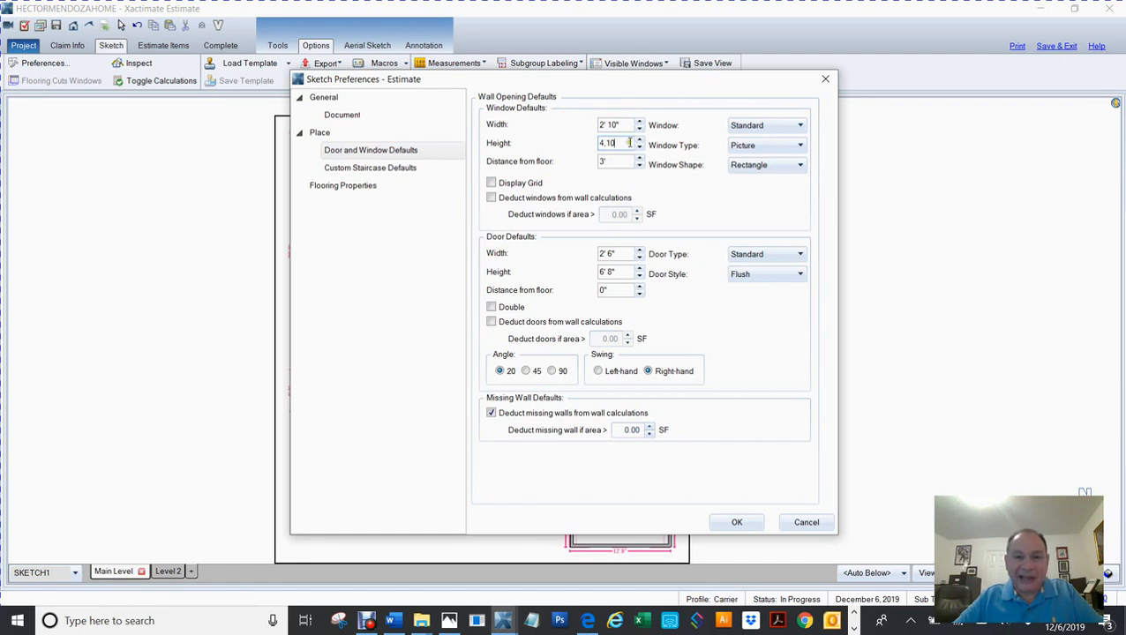
{"action": "left_click_drag", "start_coordinate": [618, 144], "coordinate": [557, 146]}
{"action": "type", "text": "2'6"}
{"action": "key", "text": "Tab"}
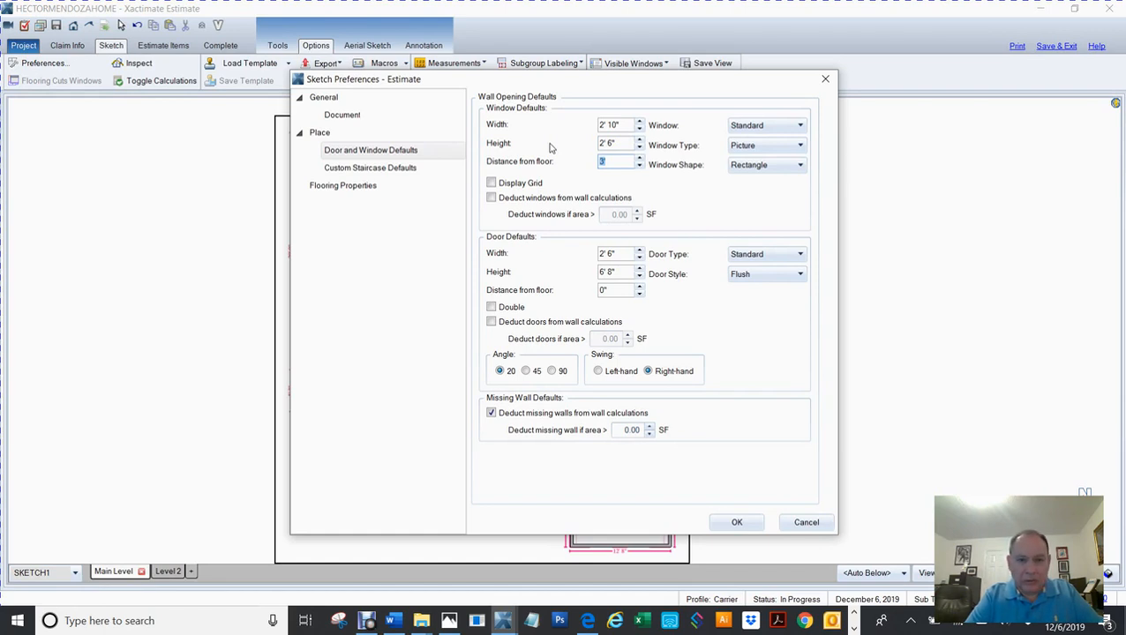
{"action": "left_click", "coordinate": [617, 144]}
{"action": "type", "text": "4' 10\""}
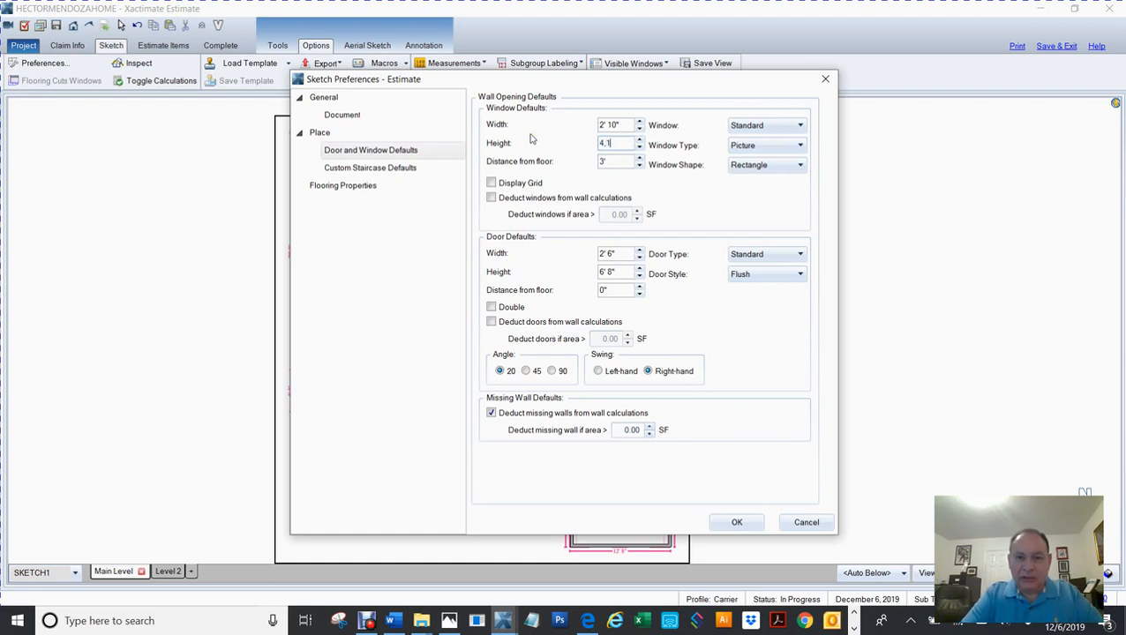
{"action": "key", "text": "Tab"}
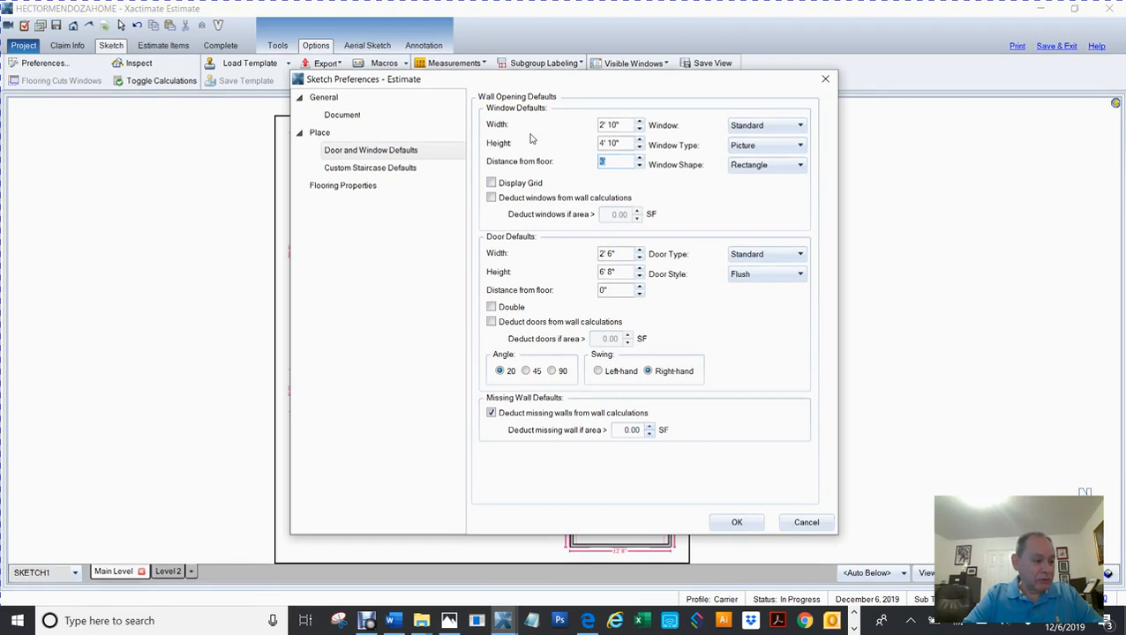
Step: Set the default window distance from floor to 2' 6", leave the display grid off, and accept the sketch preferences
{"action": "type", "text": "2'6"}
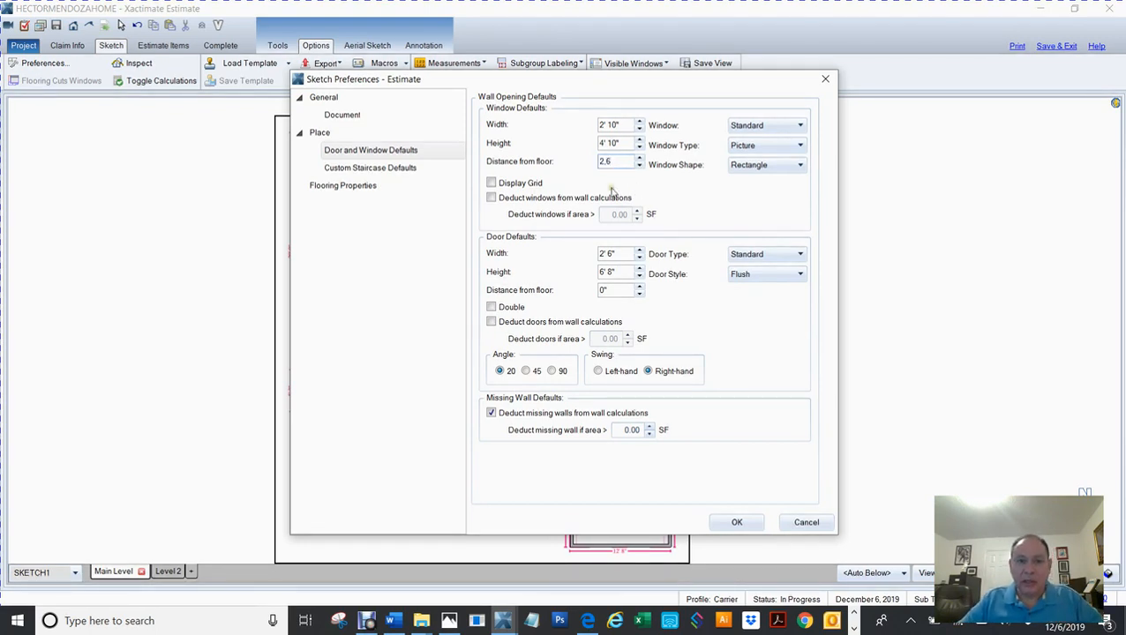
{"action": "left_click", "coordinate": [490, 182]}
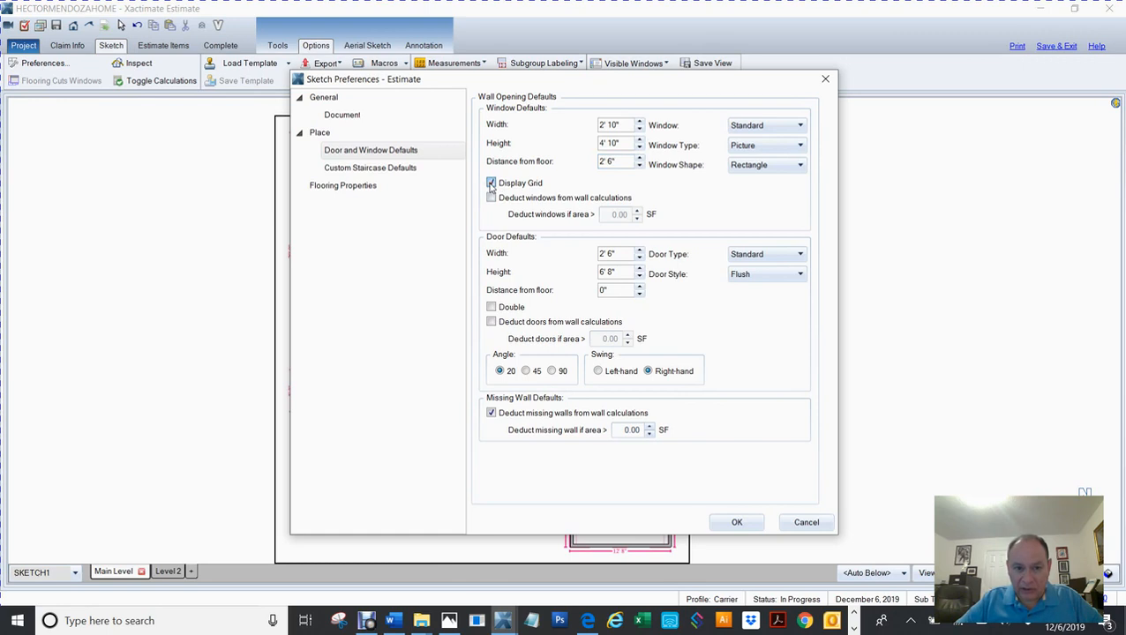
{"action": "left_click", "coordinate": [491, 182]}
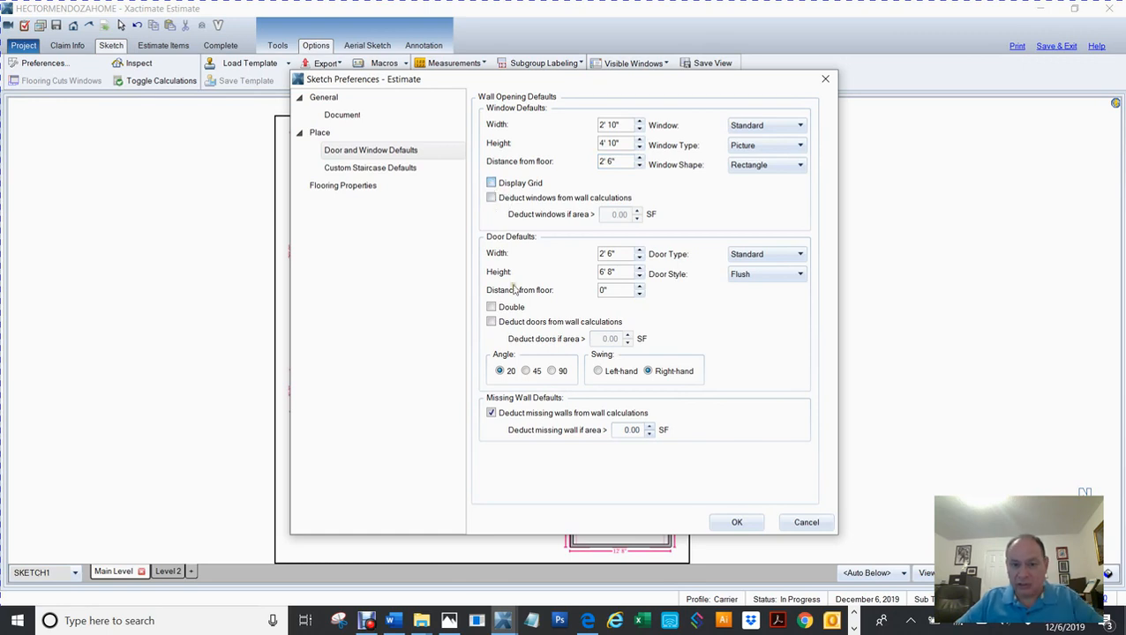
{"action": "left_click", "coordinate": [737, 523]}
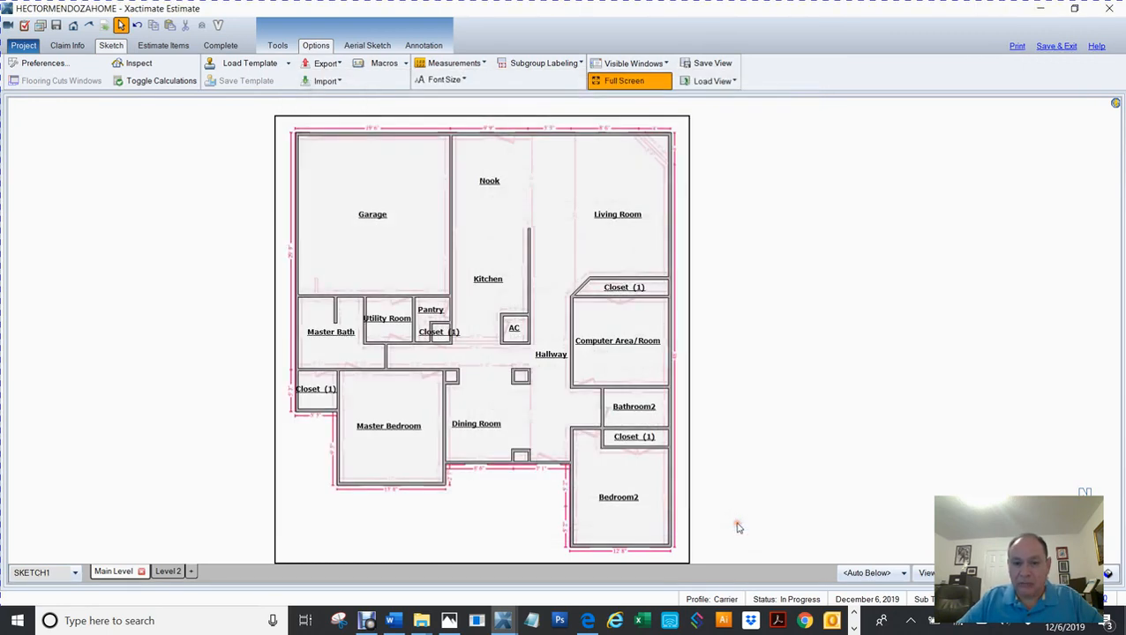
{"action": "left_click", "coordinate": [777, 410]}
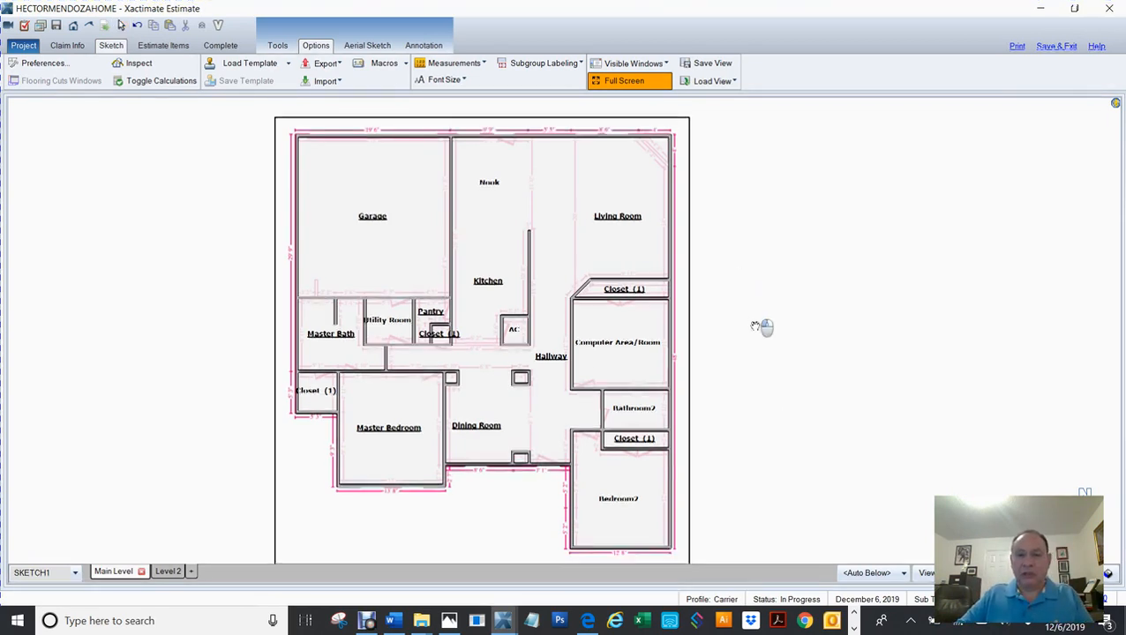
{"action": "left_click_drag", "start_coordinate": [767, 327], "coordinate": [760, 360]}
{"action": "scroll", "coordinate": [759, 360], "scroll_direction": "up", "scroll_amount": 2}
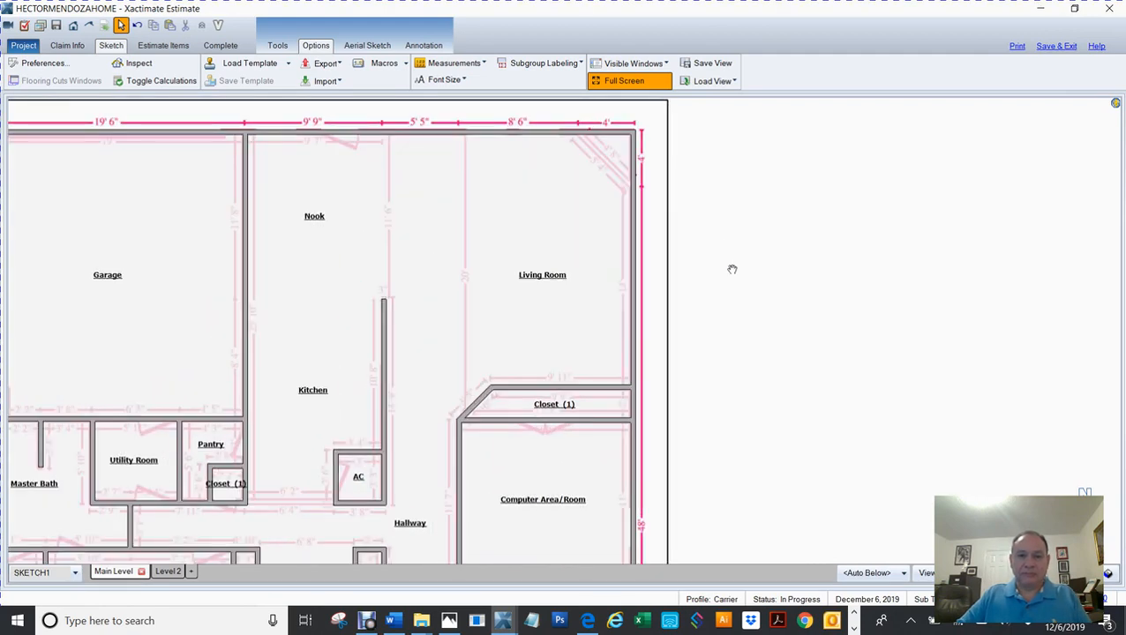
{"action": "mouse_move", "coordinate": [731, 274]}
{"action": "left_mouse_down"}
{"action": "mouse_move", "coordinate": [812, 329]}
{"action": "mouse_move", "coordinate": [817, 384]}
{"action": "left_mouse_up"}
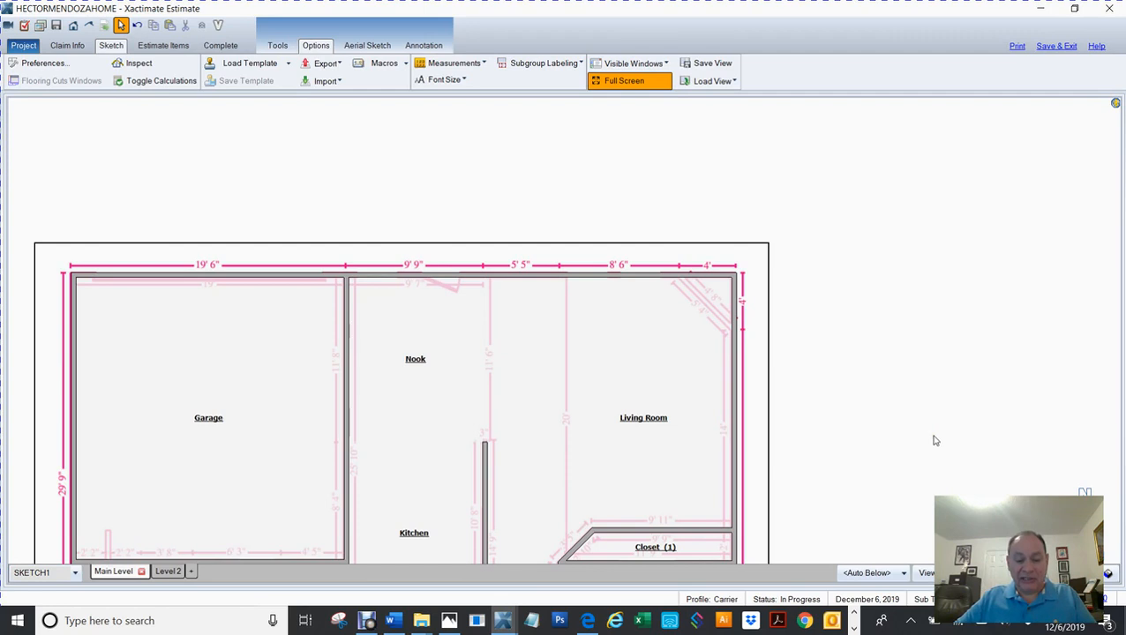
Step: Check the topic outline in the Word document "Becoming an independent Adjuster.docx" and return to the Xactimate house sketch
{"action": "left_click", "coordinate": [278, 45]}
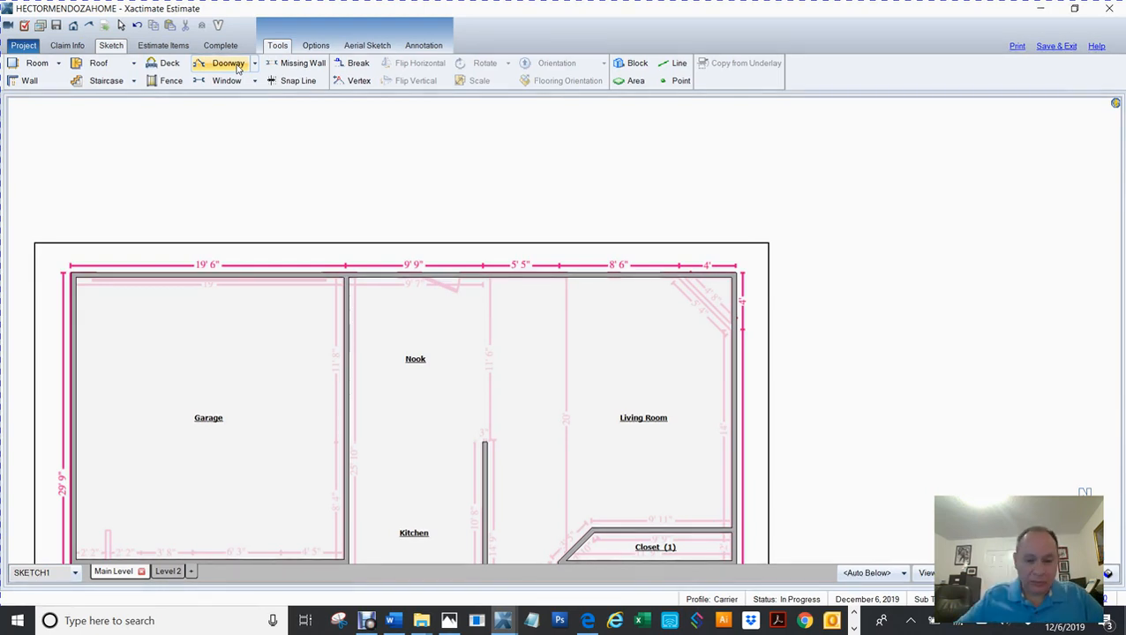
{"action": "left_click", "coordinate": [394, 621]}
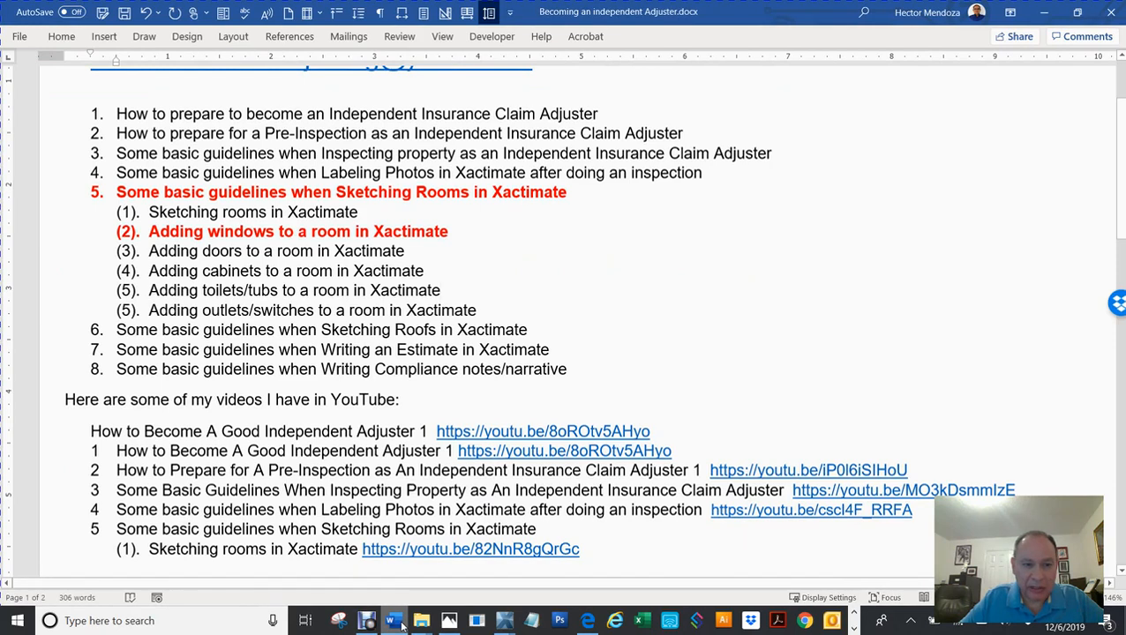
{"action": "left_click", "coordinate": [1043, 14]}
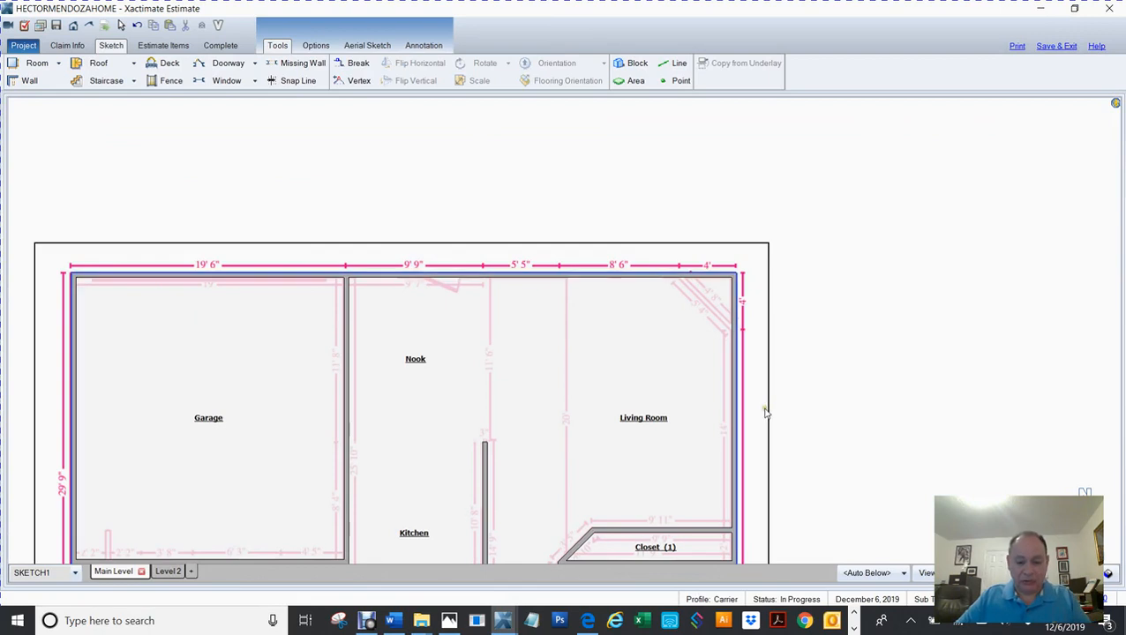
Step: Insert two default-size windows side by side in the lower exterior wall of Bedroom2
{"action": "left_click_drag", "start_coordinate": [840, 357], "coordinate": [862, 282]}
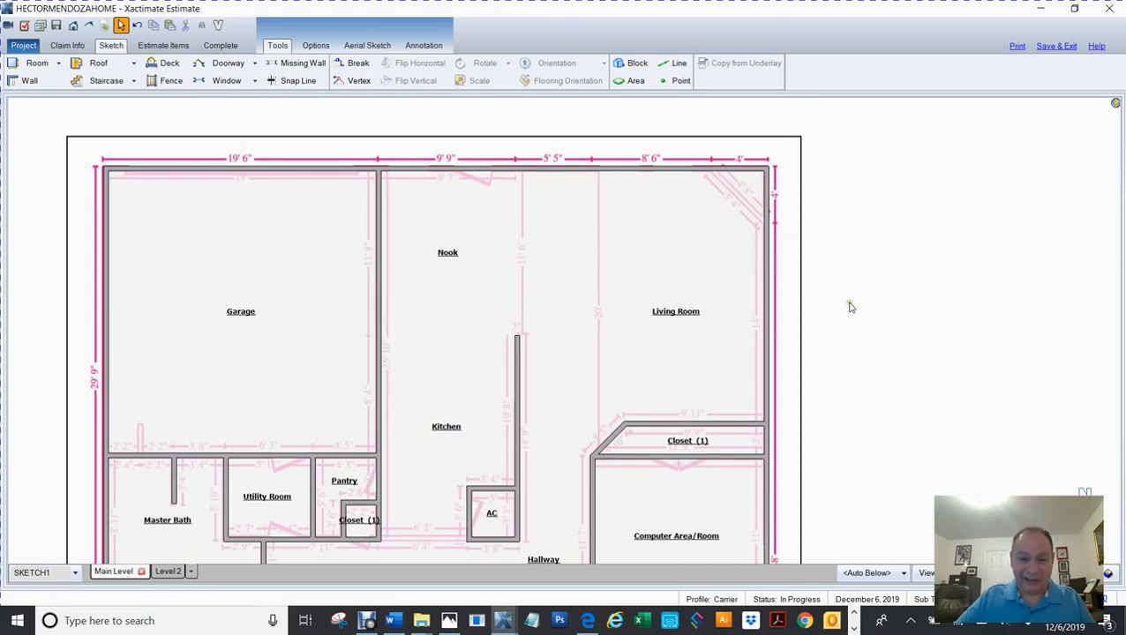
{"action": "left_click_drag", "start_coordinate": [812, 432], "coordinate": [815, 136]}
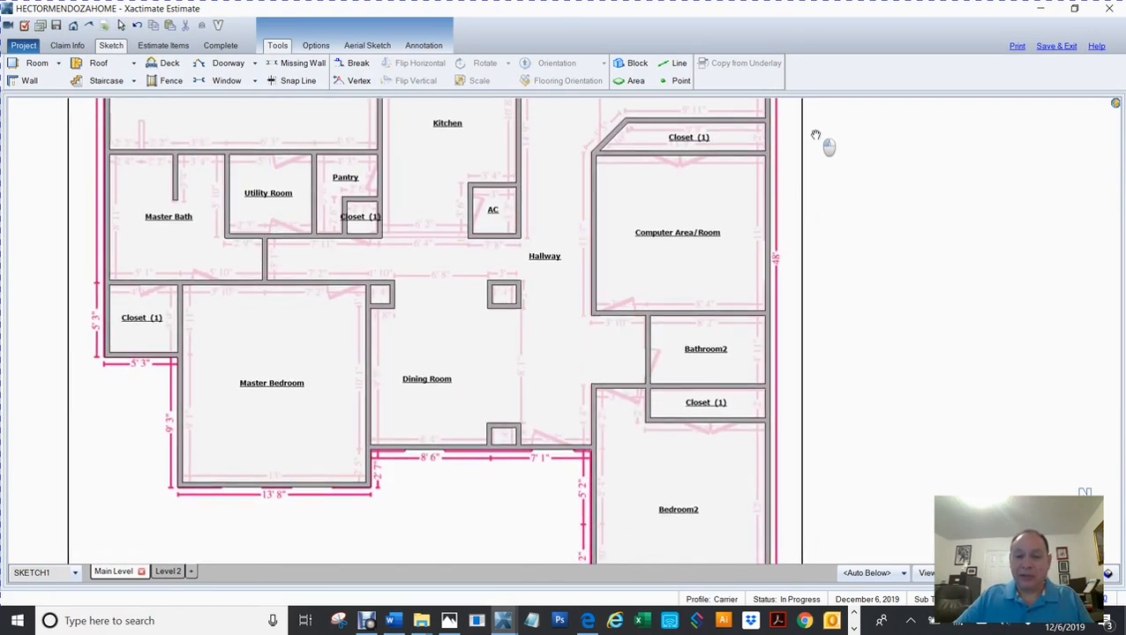
{"action": "left_click_drag", "start_coordinate": [831, 467], "coordinate": [794, 262]}
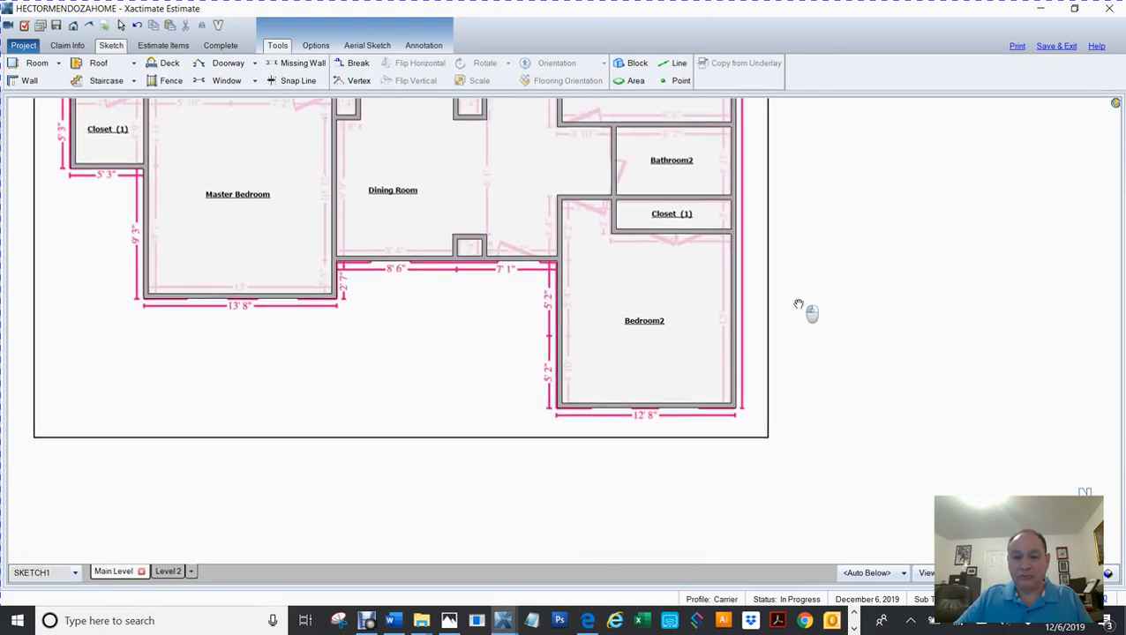
{"action": "scroll", "coordinate": [779, 371], "scroll_direction": "up", "scroll_amount": 2}
{"action": "left_click_drag", "start_coordinate": [785, 291], "coordinate": [782, 303]}
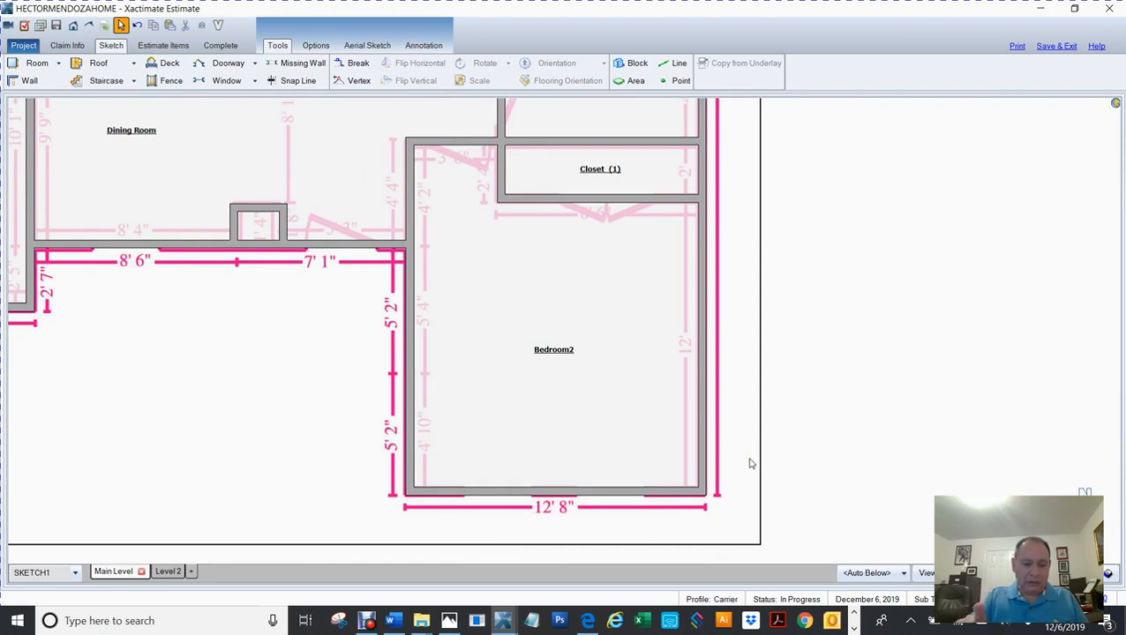
{"action": "key", "text": "w"}
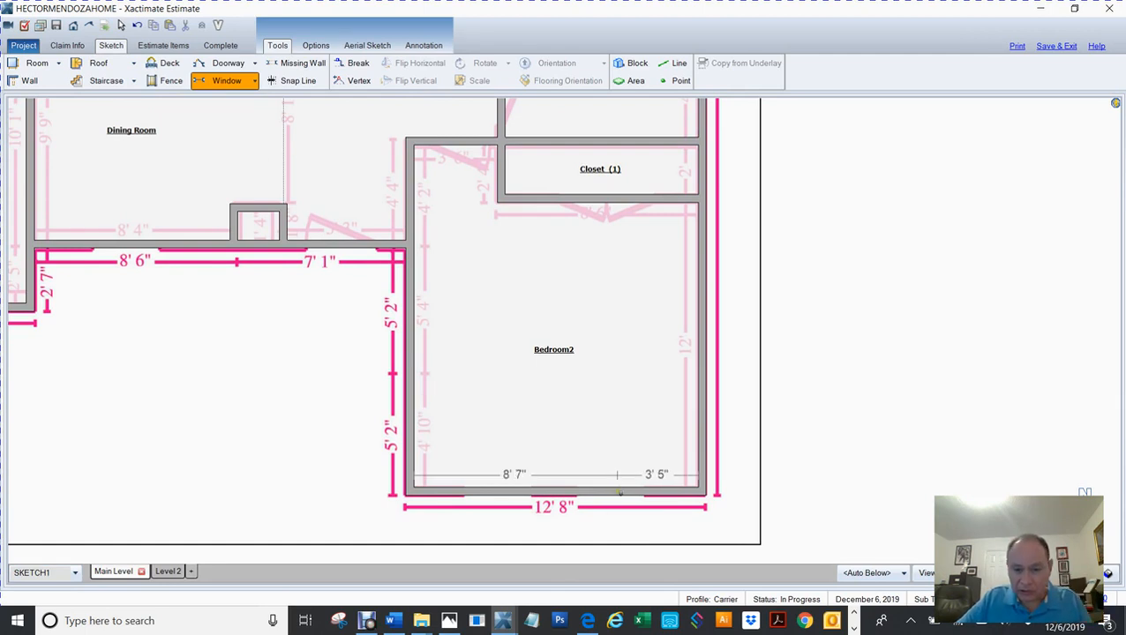
{"action": "left_click", "coordinate": [622, 492]}
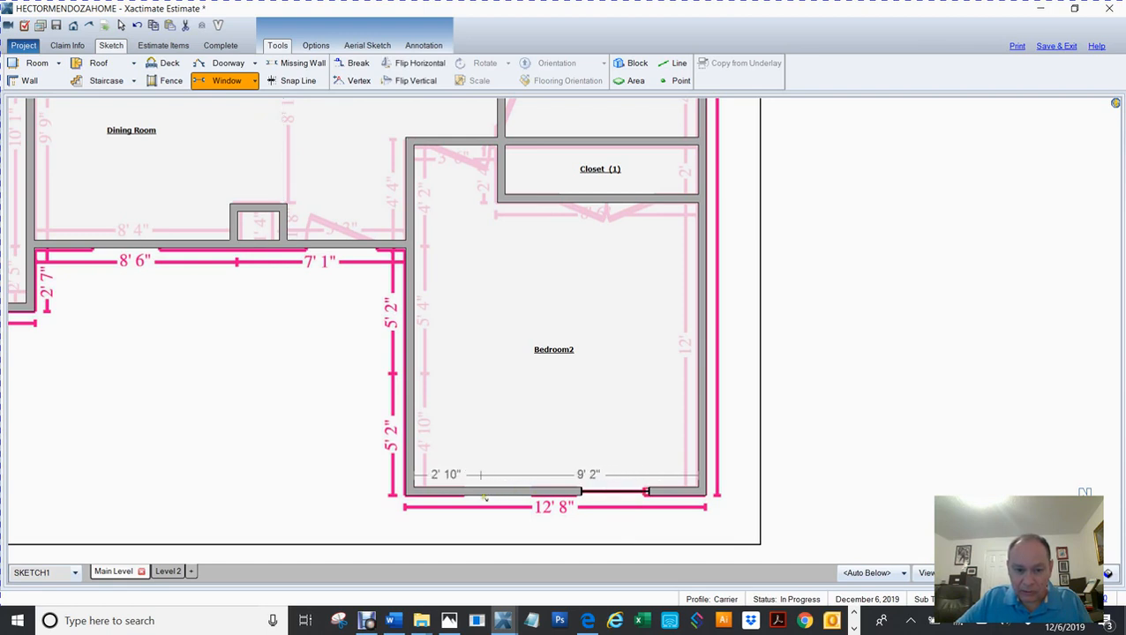
{"action": "left_click", "coordinate": [495, 491]}
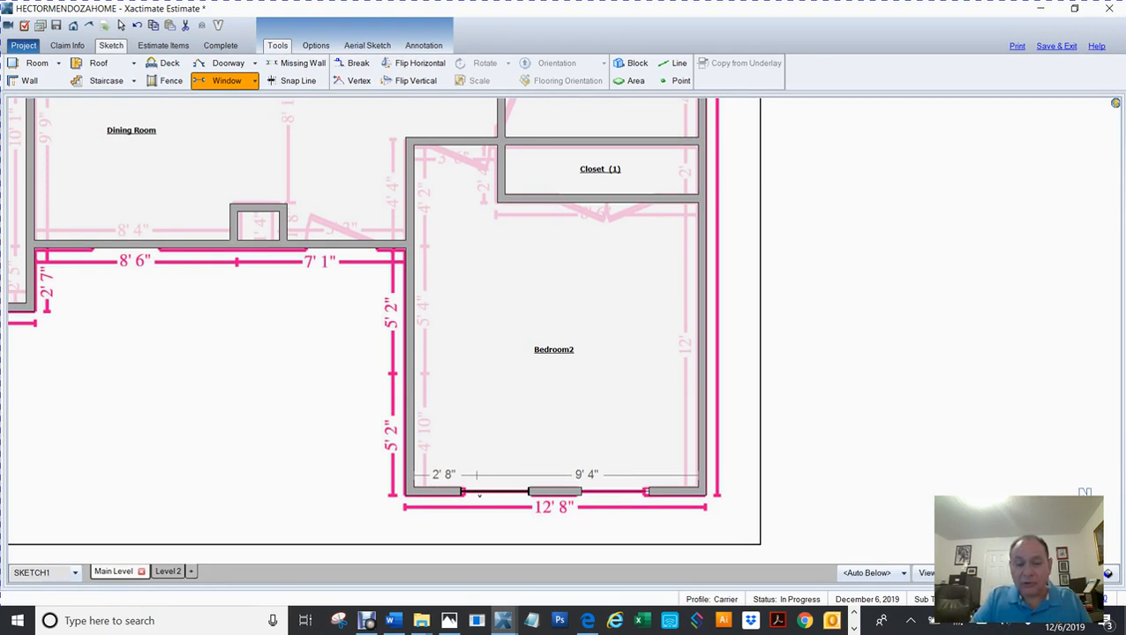
Step: Insert a default-size window in the Dining Room's lower exterior wall, along the 8' 6" section
{"action": "key", "text": "Left"}
{"action": "key", "text": "Left"}
{"action": "key", "text": "Left"}
{"action": "key", "text": "Left"}
{"action": "key", "text": "Left"}
{"action": "key", "text": "Left"}
{"action": "key", "text": "Left"}
{"action": "key", "text": "Left"}
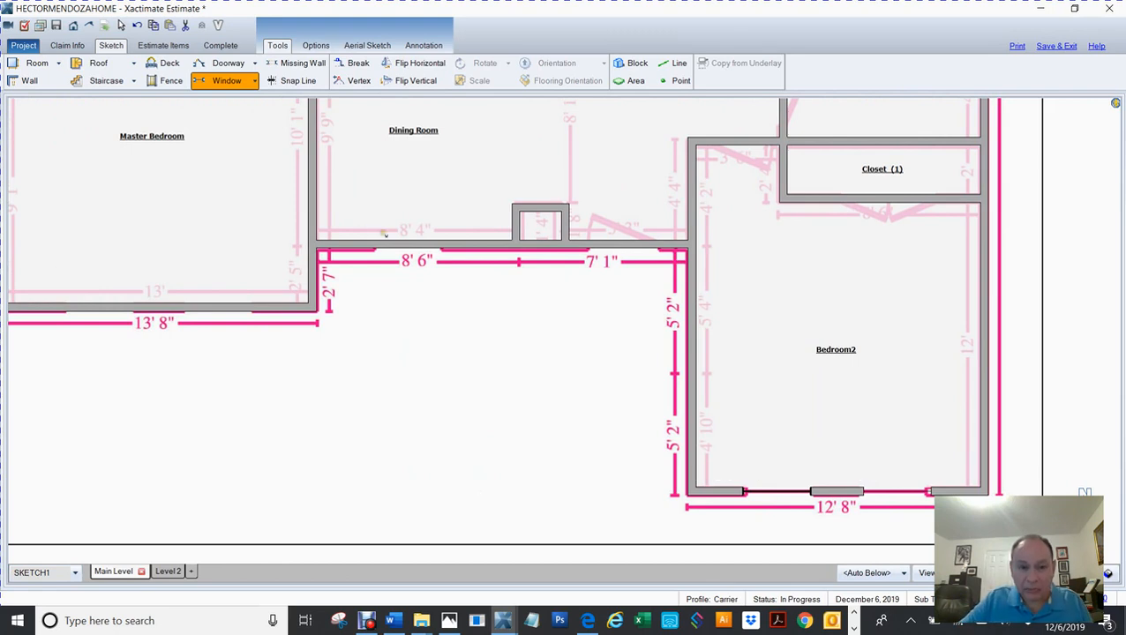
{"action": "left_click", "coordinate": [412, 246]}
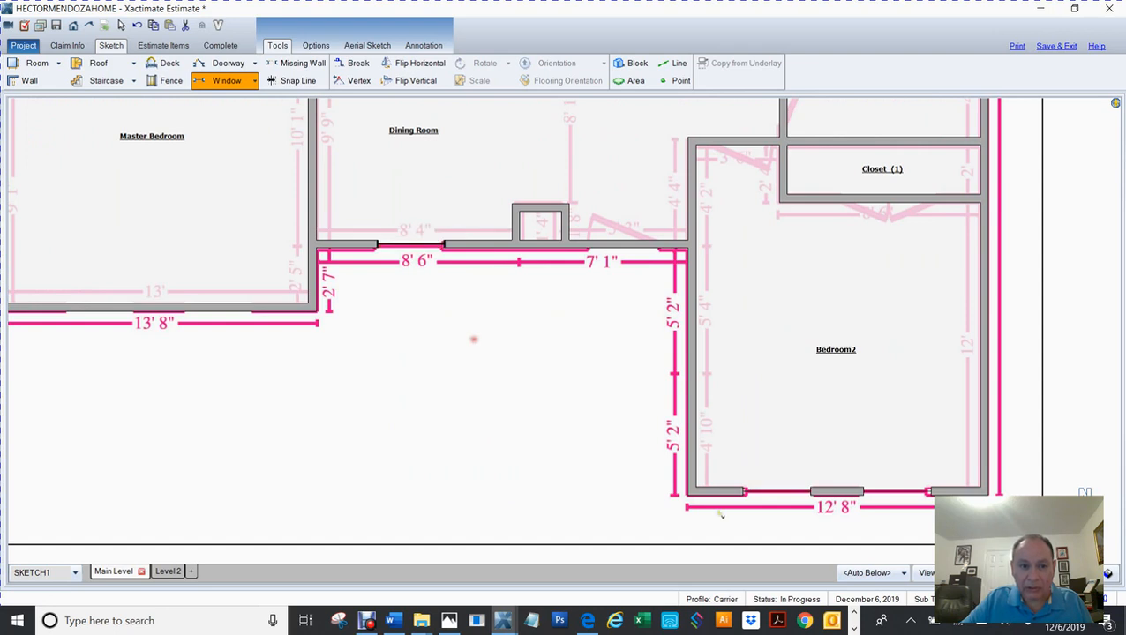
Step: Insert two default-size windows in the lower exterior wall of the Master Bedroom
{"action": "key", "text": "Left"}
{"action": "key", "text": "Left"}
{"action": "key", "text": "Left"}
{"action": "key", "text": "Left"}
{"action": "key", "text": "Left"}
{"action": "key", "text": "Left"}
{"action": "key", "text": "Left"}
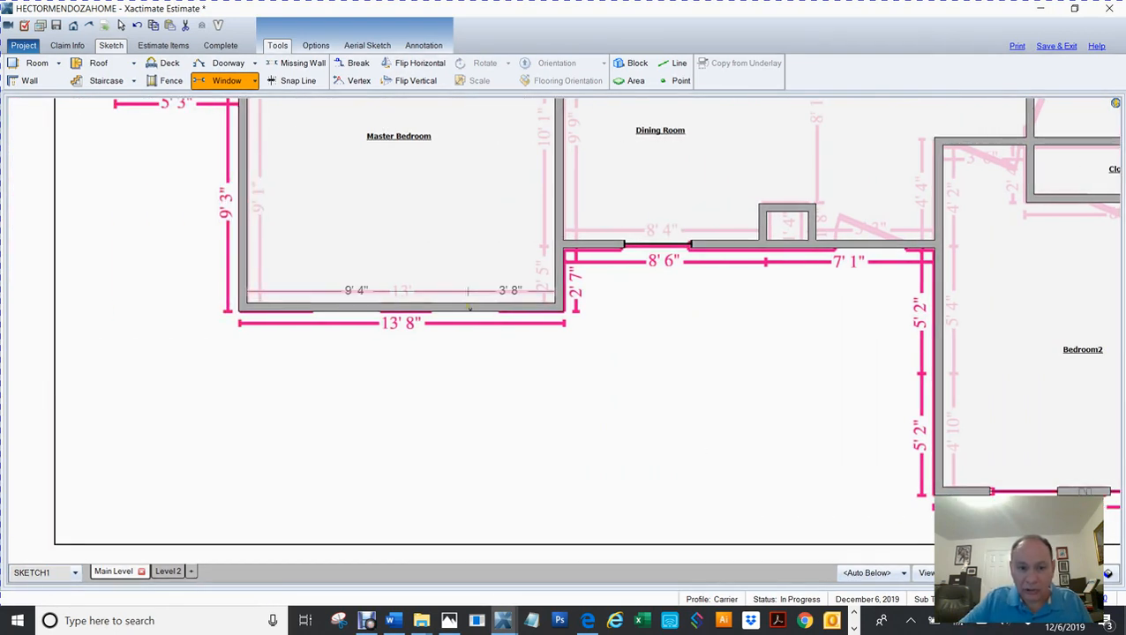
{"action": "left_click", "coordinate": [465, 307]}
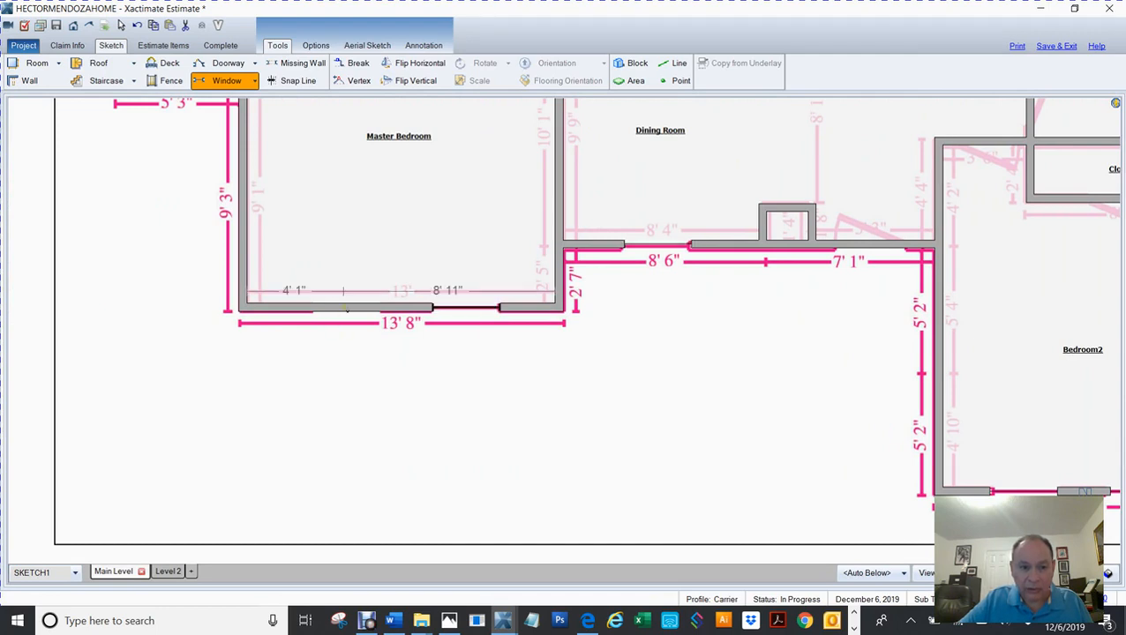
Step: Insert one default-size window in the Nook's upper exterior wall and two in the Living Room's upper exterior wall
{"action": "key", "text": "Up"}
{"action": "key", "text": "Up"}
{"action": "key", "text": "Up"}
{"action": "key", "text": "Up"}
{"action": "key", "text": "Up"}
{"action": "key", "text": "Up"}
{"action": "key", "text": "Up"}
{"action": "key", "text": "Up"}
{"action": "key", "text": "Up"}
{"action": "key", "text": "Up"}
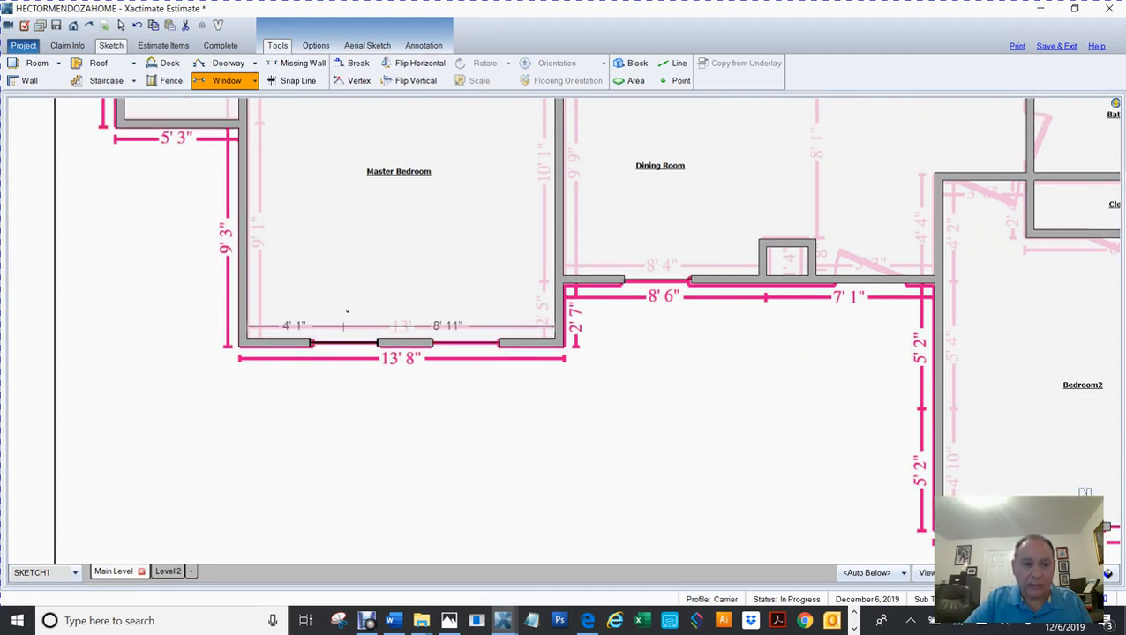
{"action": "key", "text": "Up"}
{"action": "key", "text": "Up"}
{"action": "key", "text": "Up"}
{"action": "key", "text": "Up"}
{"action": "key", "text": "Up"}
{"action": "key", "text": "Up"}
{"action": "key", "text": "Up"}
{"action": "key", "text": "Up"}
{"action": "key", "text": "Up"}
{"action": "key", "text": "Up"}
{"action": "key", "text": "Up"}
{"action": "key", "text": "Up"}
{"action": "key", "text": "Up"}
{"action": "key", "text": "Up"}
{"action": "key", "text": "Up"}
{"action": "key", "text": "Up"}
{"action": "key", "text": "Up"}
{"action": "key", "text": "Up"}
{"action": "key", "text": "Up"}
{"action": "key", "text": "Up"}
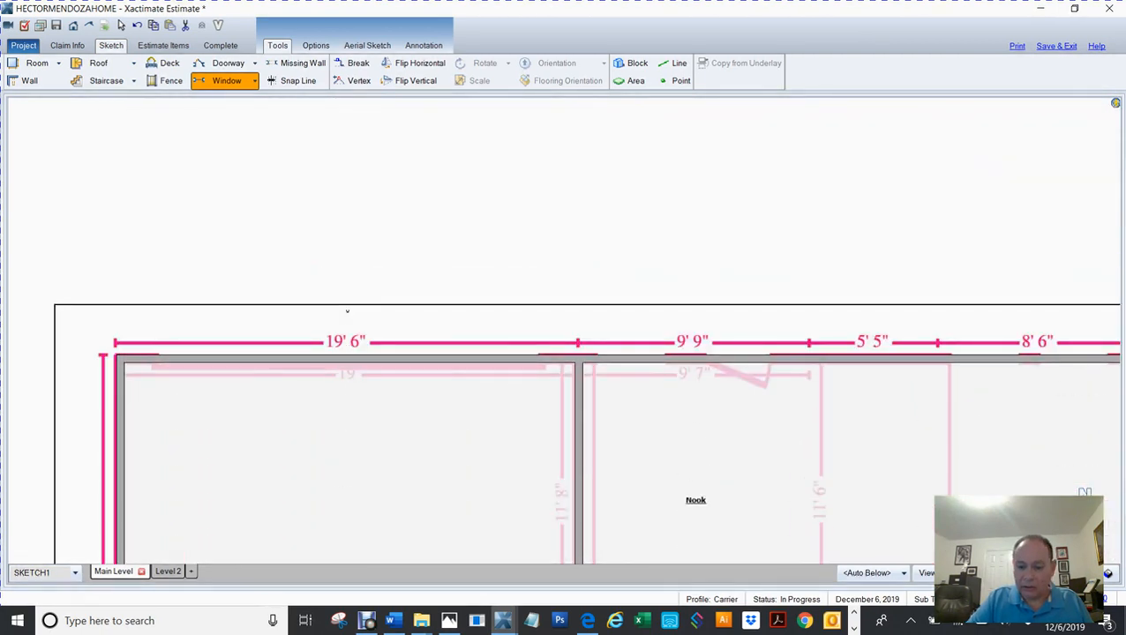
{"action": "key", "text": "Right"}
{"action": "key", "text": "Right"}
{"action": "key", "text": "Right"}
{"action": "key", "text": "Right"}
{"action": "key", "text": "Right"}
{"action": "key", "text": "Right"}
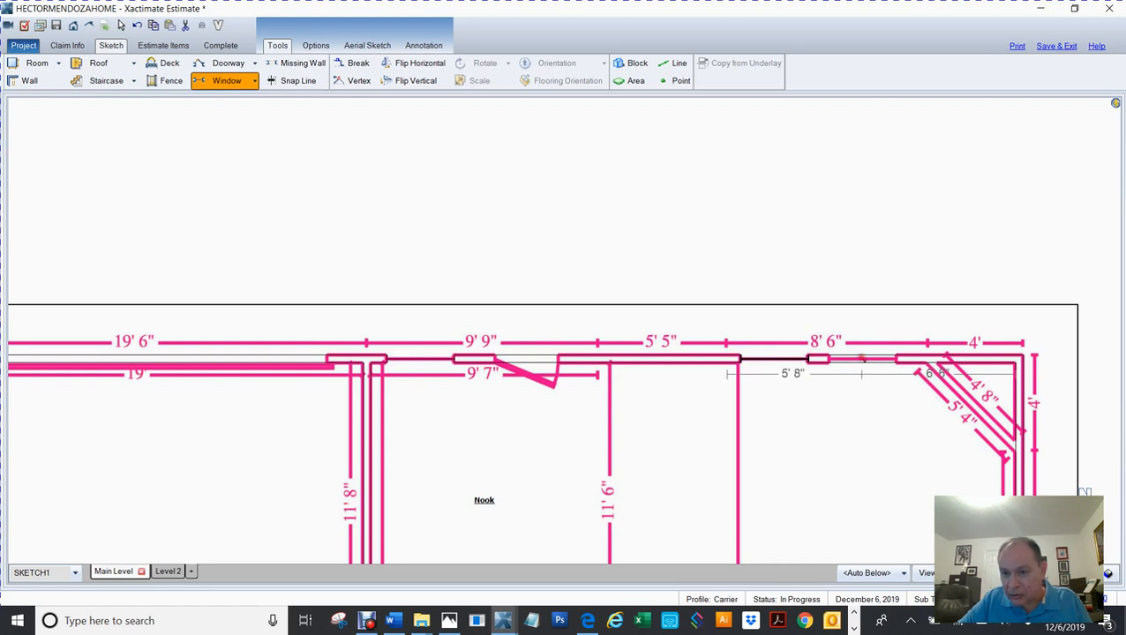
{"action": "key", "text": "Left"}
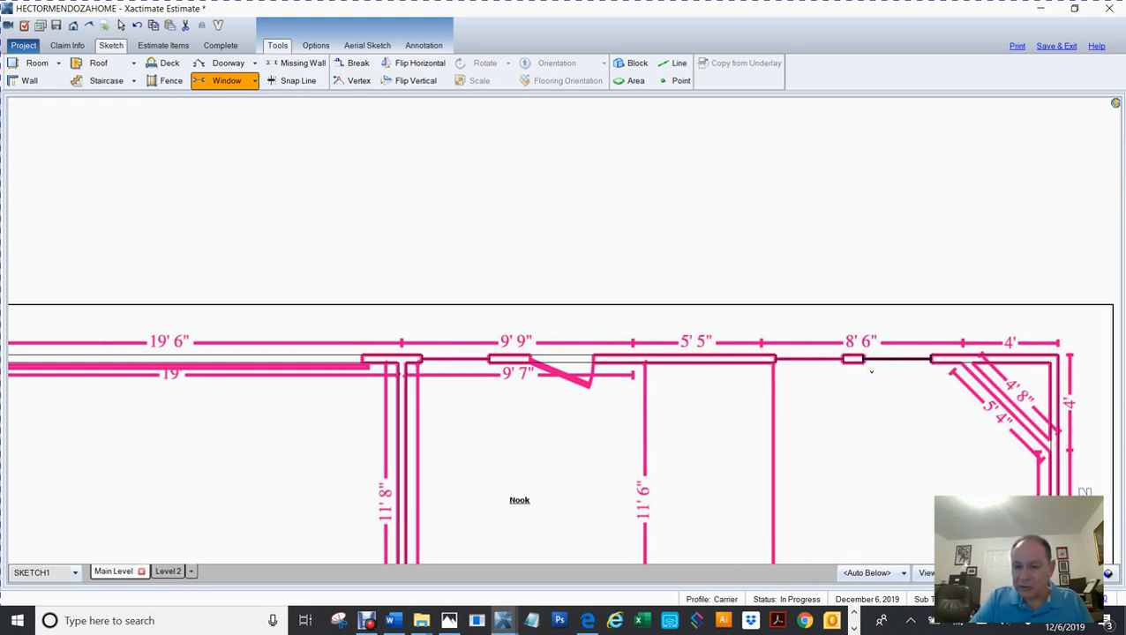
Step: Insert a default-size window in the Computer Area/Room's right exterior wall, along the 48' side of the house
{"action": "key", "text": "Right"}
{"action": "key", "text": "Right"}
{"action": "key", "text": "Right"}
{"action": "key", "text": "Right"}
{"action": "key", "text": "Right"}
{"action": "key", "text": "Right"}
{"action": "key", "text": "Right"}
{"action": "key", "text": "Right"}
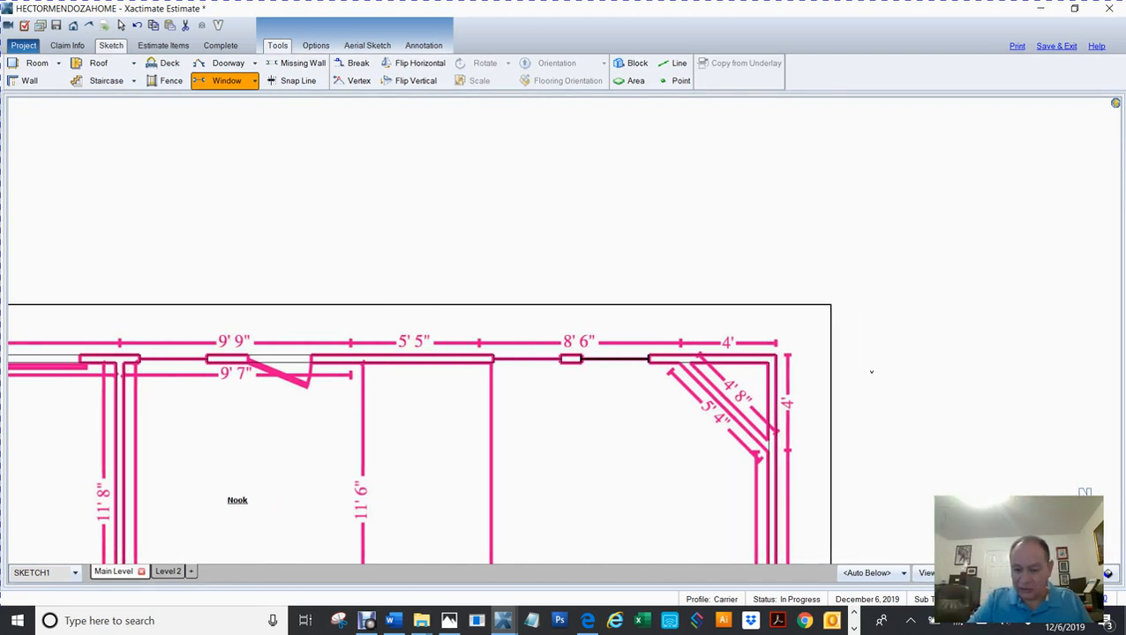
{"action": "key", "text": "Down"}
{"action": "key", "text": "Down"}
{"action": "key", "text": "Down"}
{"action": "key", "text": "Down"}
{"action": "key", "text": "Down"}
{"action": "key", "text": "Down"}
{"action": "key", "text": "Down"}
{"action": "key", "text": "Down"}
{"action": "key", "text": "Down"}
{"action": "key", "text": "Down"}
{"action": "key", "text": "Down"}
{"action": "key", "text": "Down"}
{"action": "key", "text": "Down"}
{"action": "key", "text": "Down"}
{"action": "key", "text": "Down"}
{"action": "key", "text": "Down"}
{"action": "key", "text": "Down"}
{"action": "key", "text": "Down"}
{"action": "key", "text": "Down"}
{"action": "key", "text": "Down"}
{"action": "key", "text": "Down"}
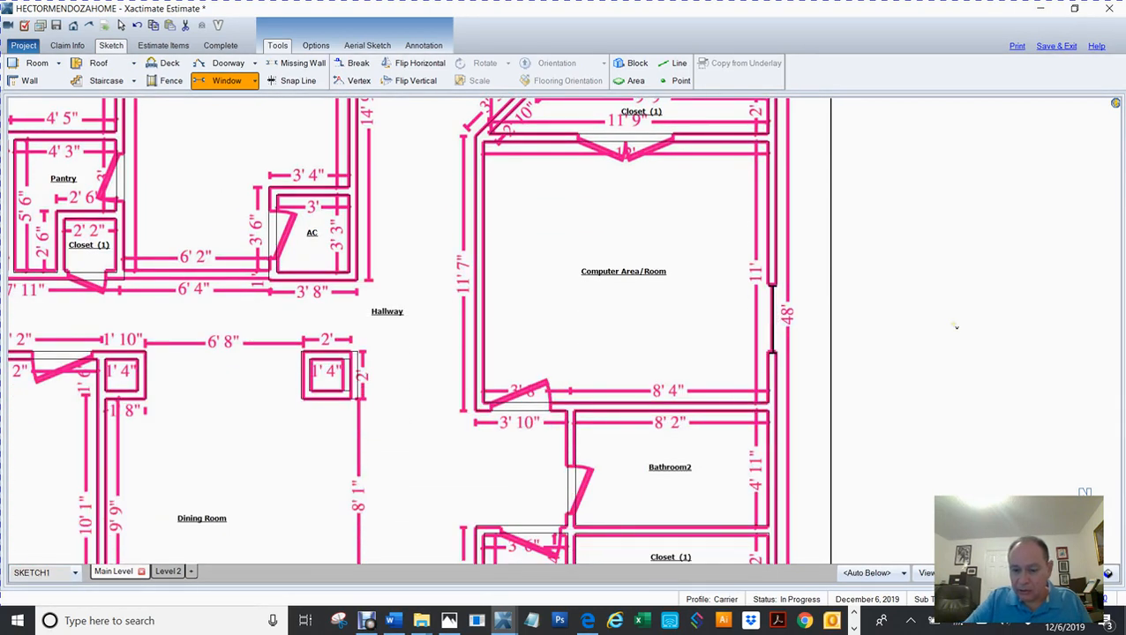
{"action": "scroll", "coordinate": [957, 328], "scroll_direction": "down", "scroll_amount": 20}
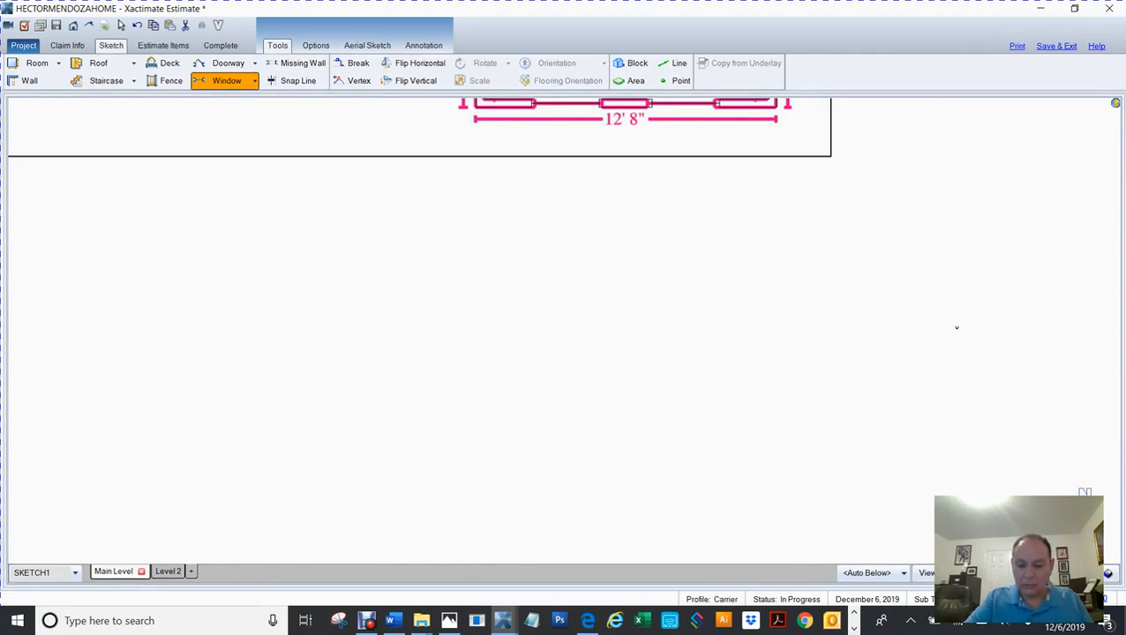
{"action": "key", "text": "ctrl+z"}
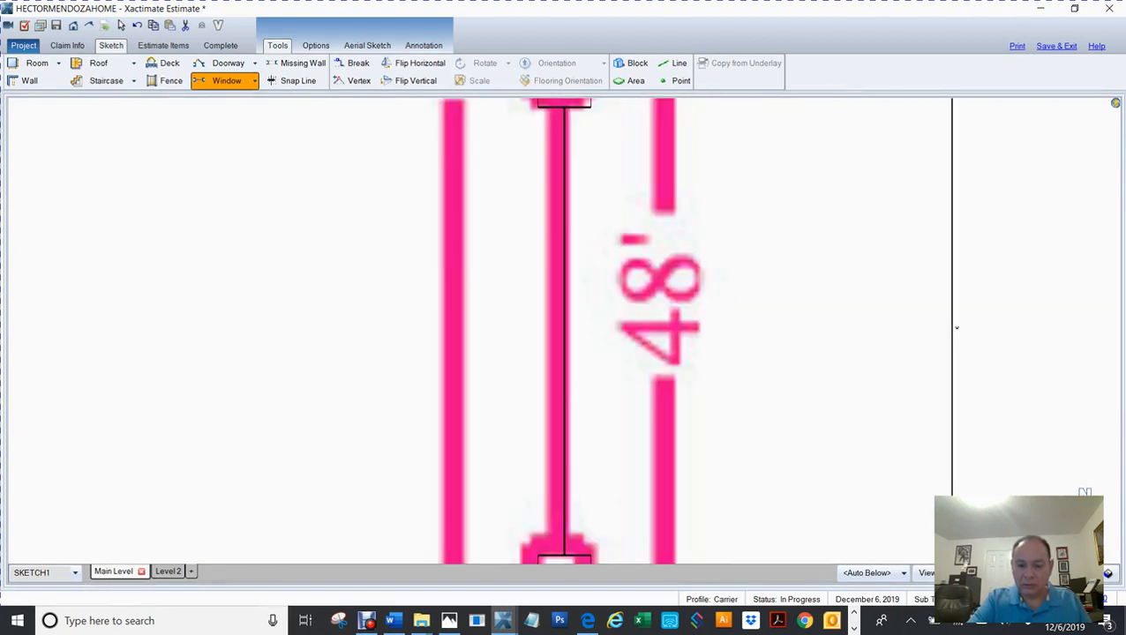
Step: Show the whole floor plan with filled rooms and walls over a faded underlay, and select the Computer Area/Room window
{"action": "key", "text": "F8"}
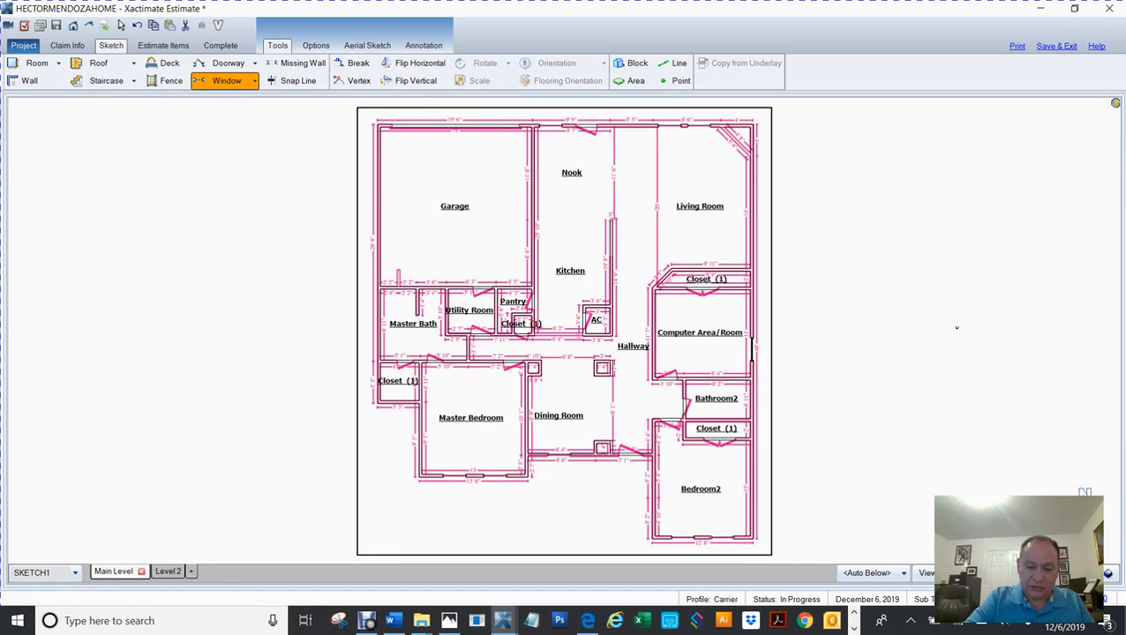
{"action": "key", "text": "F8"}
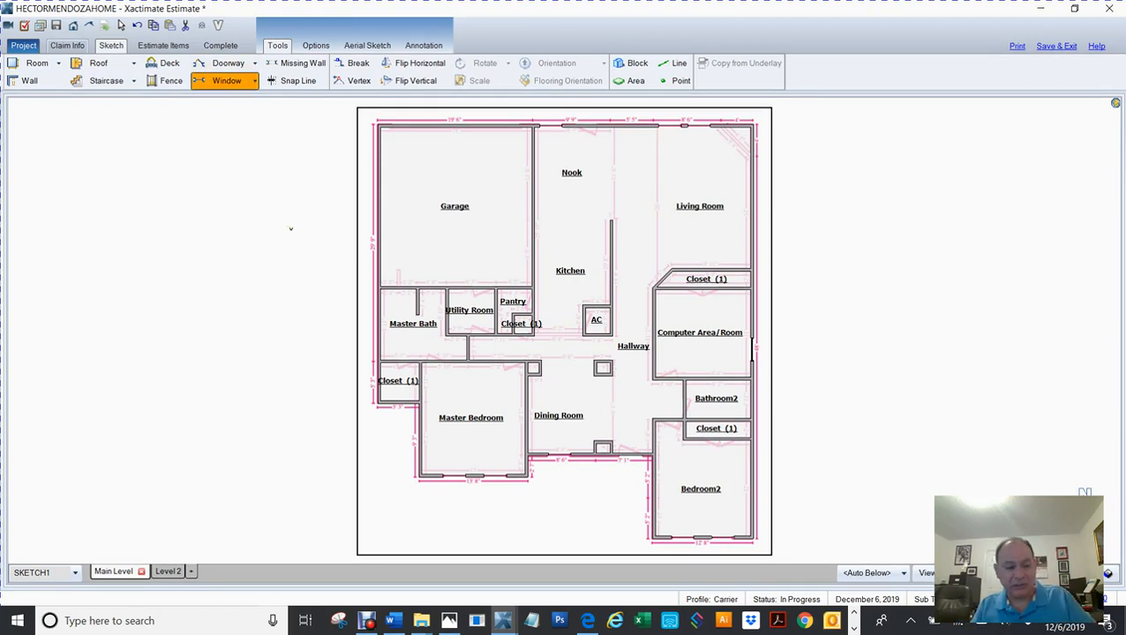
{"action": "left_click", "coordinate": [751, 350]}
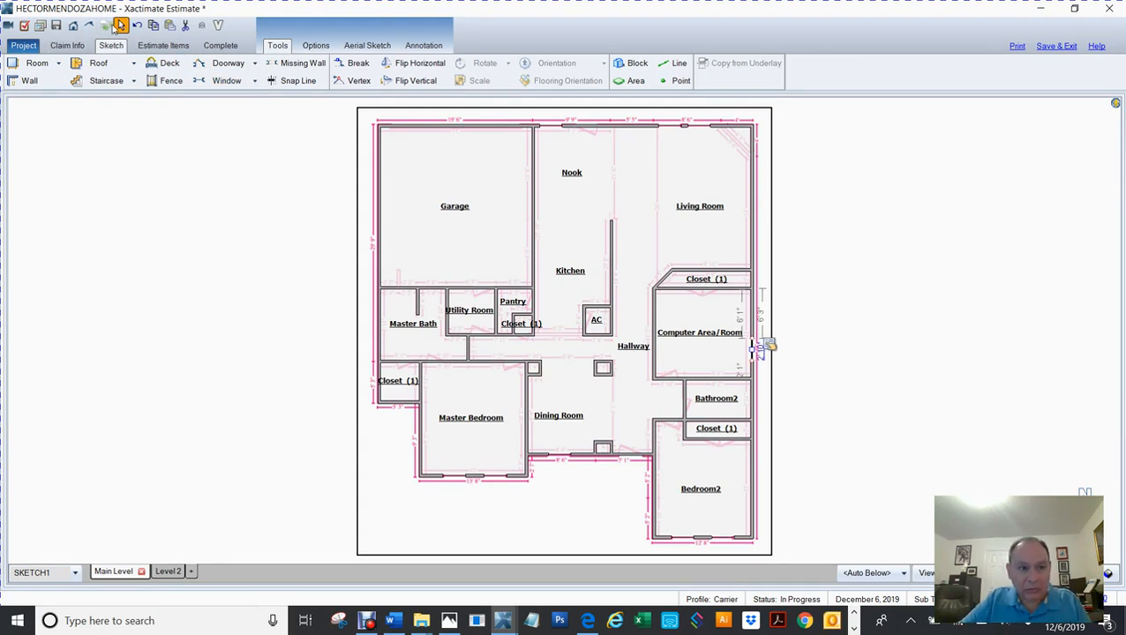
Step: Examine the inserted windows in a 3D view from the front of the house, and return to the floor plan
{"action": "left_click", "coordinate": [848, 326]}
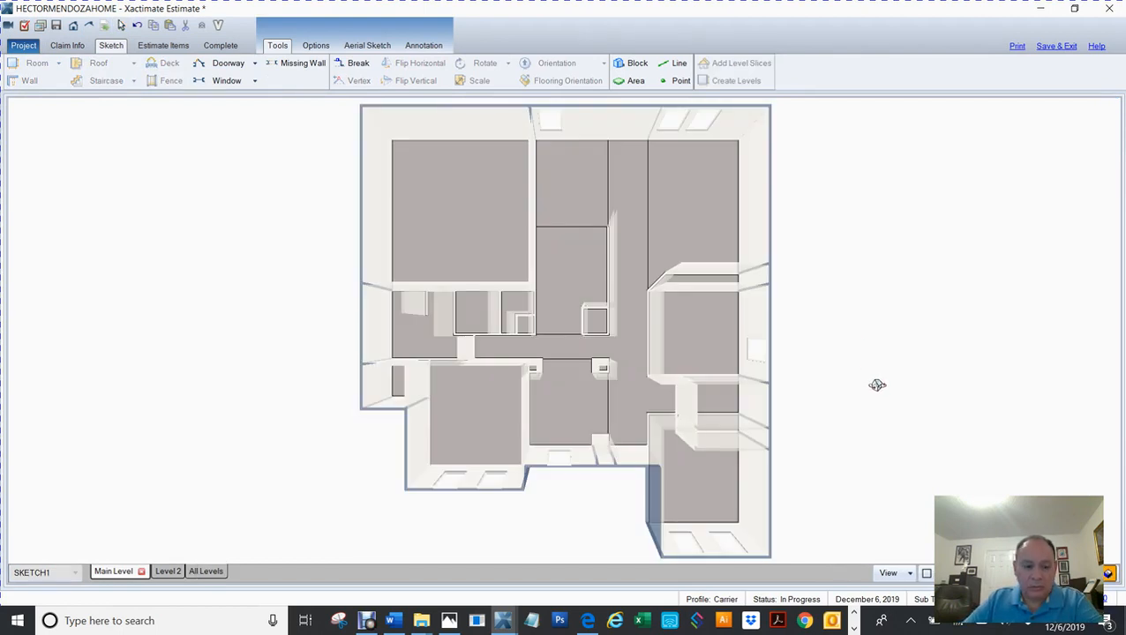
{"action": "left_click_drag", "start_coordinate": [879, 389], "coordinate": [897, 223]}
{"action": "left_click_drag", "start_coordinate": [217, 442], "coordinate": [622, 454]}
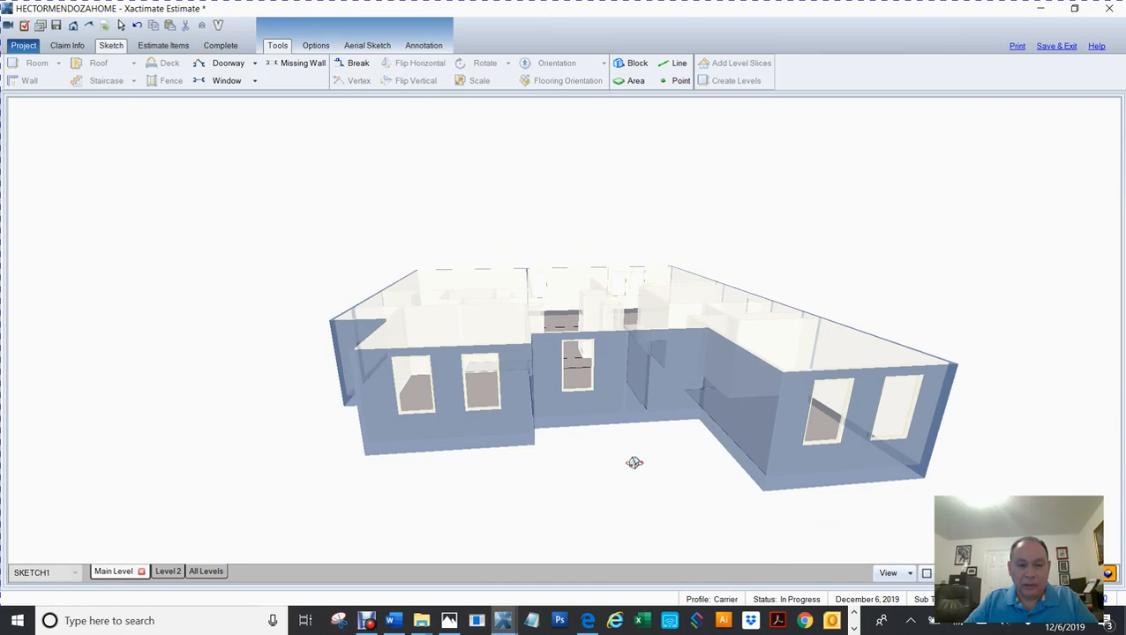
{"action": "key", "text": "Escape"}
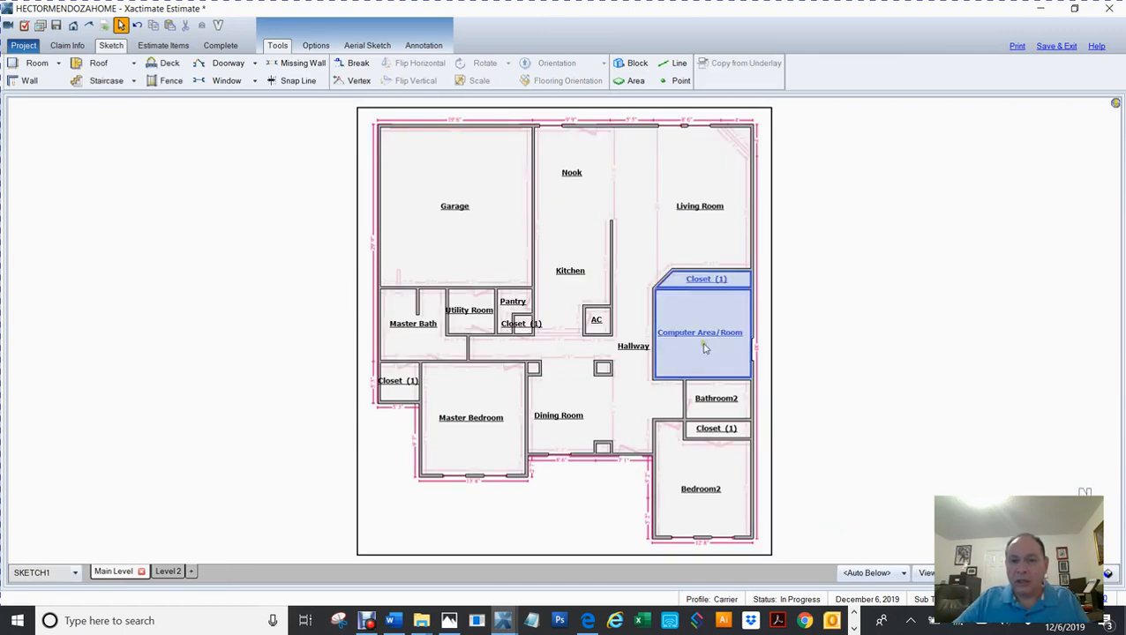
{"action": "left_click", "coordinate": [872, 269]}
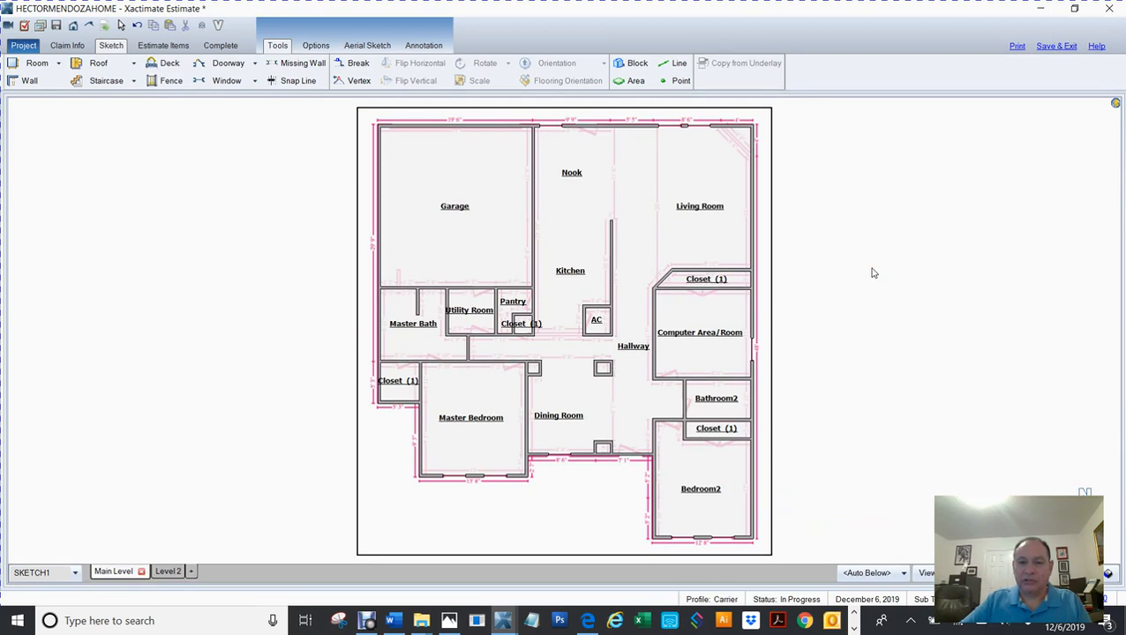
Step: Break the Living Room's right exterior wall below the corner's 4' section and reshape the segment into a triangular corner room
{"action": "left_click_drag", "start_coordinate": [870, 266], "coordinate": [799, 284]}
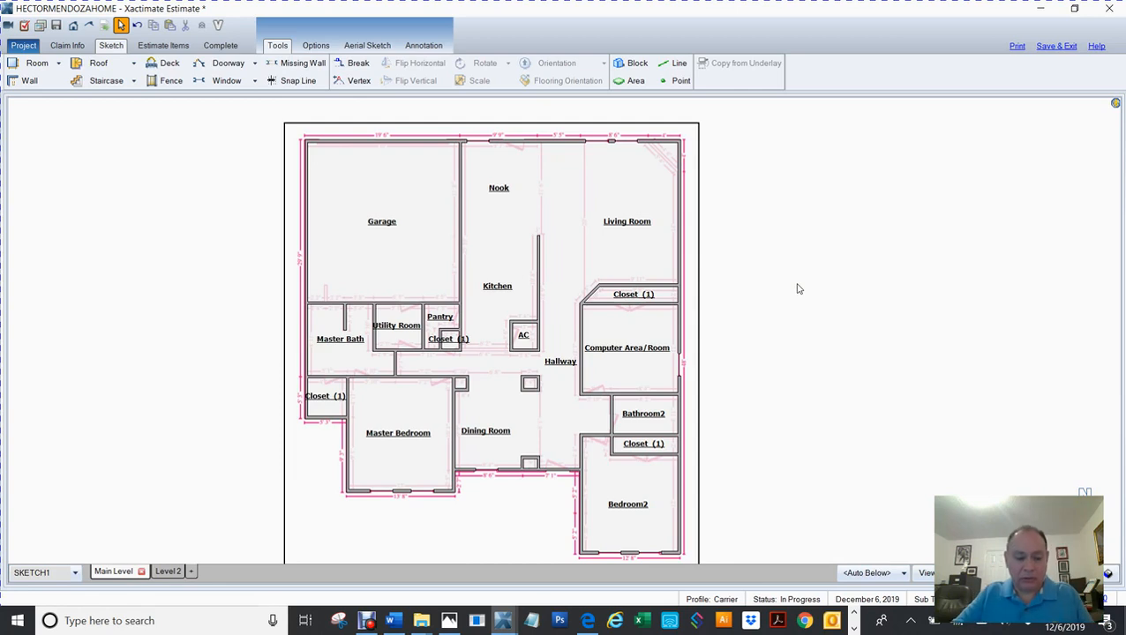
{"action": "scroll", "coordinate": [798, 296], "scroll_direction": "up", "scroll_amount": 3}
{"action": "left_click_drag", "start_coordinate": [425, 260], "coordinate": [858, 423]}
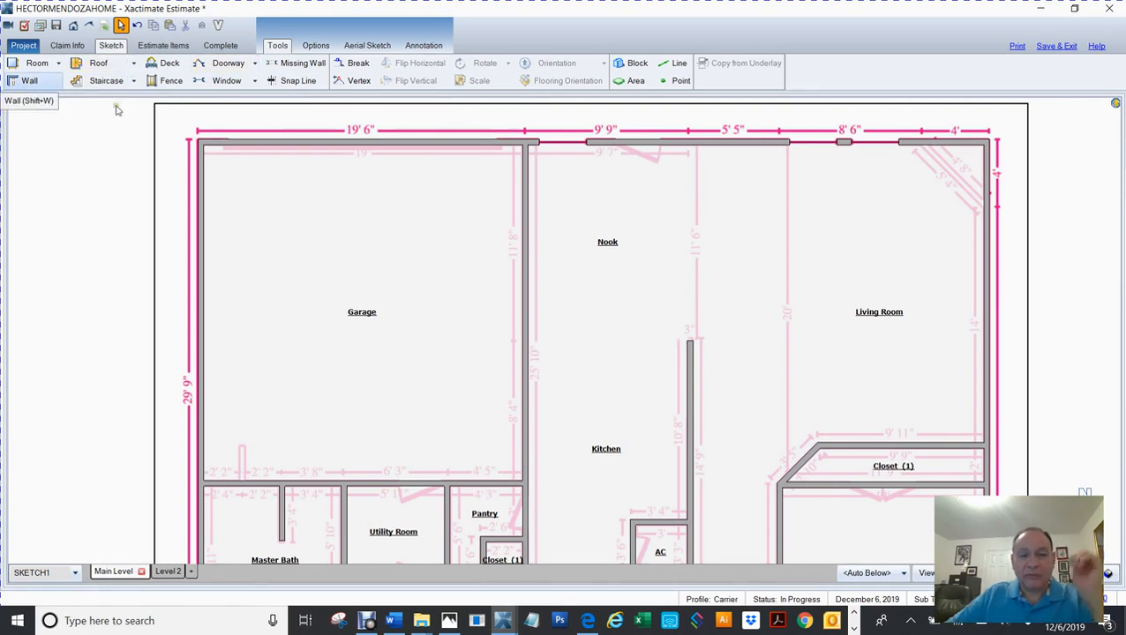
{"action": "left_click", "coordinate": [259, 243]}
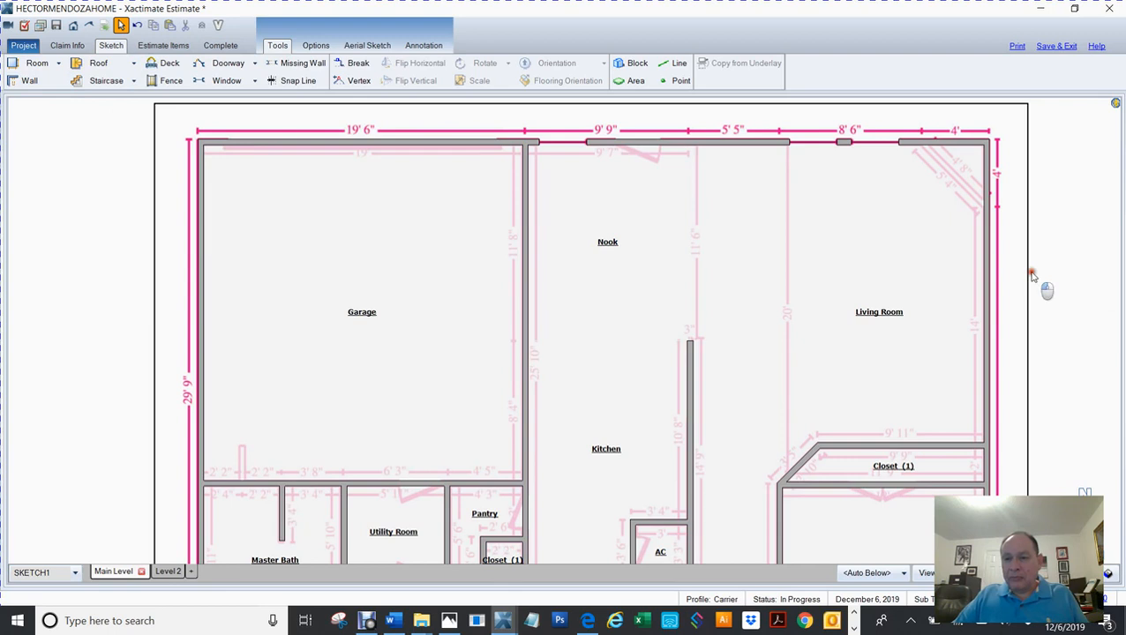
{"action": "scroll", "coordinate": [1033, 277], "scroll_direction": "down", "scroll_amount": 2}
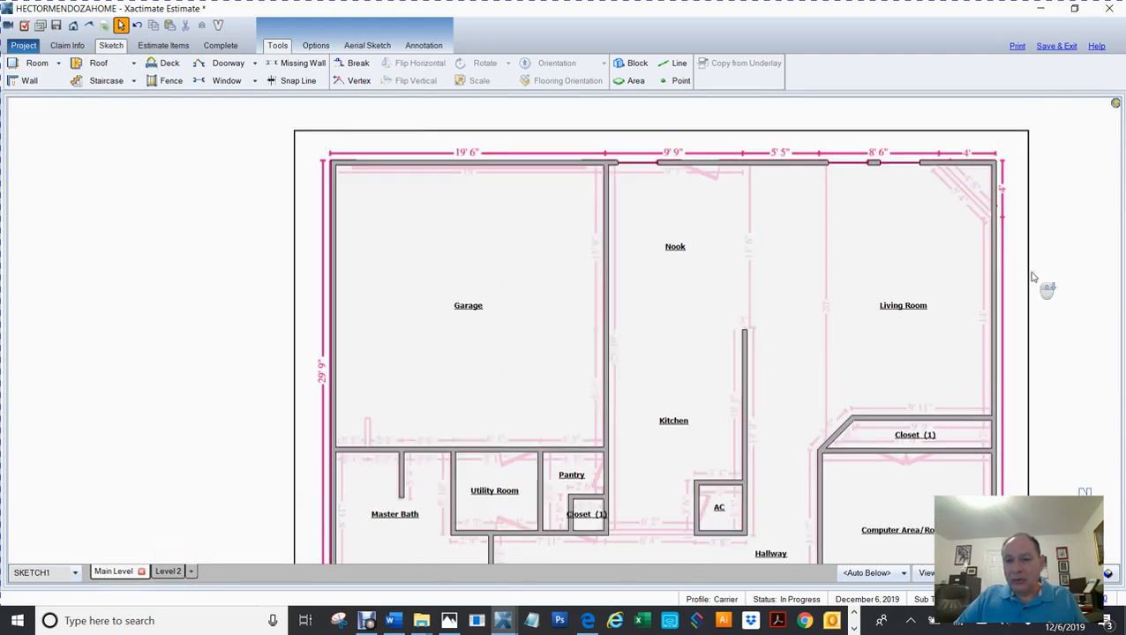
{"action": "left_click_drag", "start_coordinate": [1032, 272], "coordinate": [836, 264]}
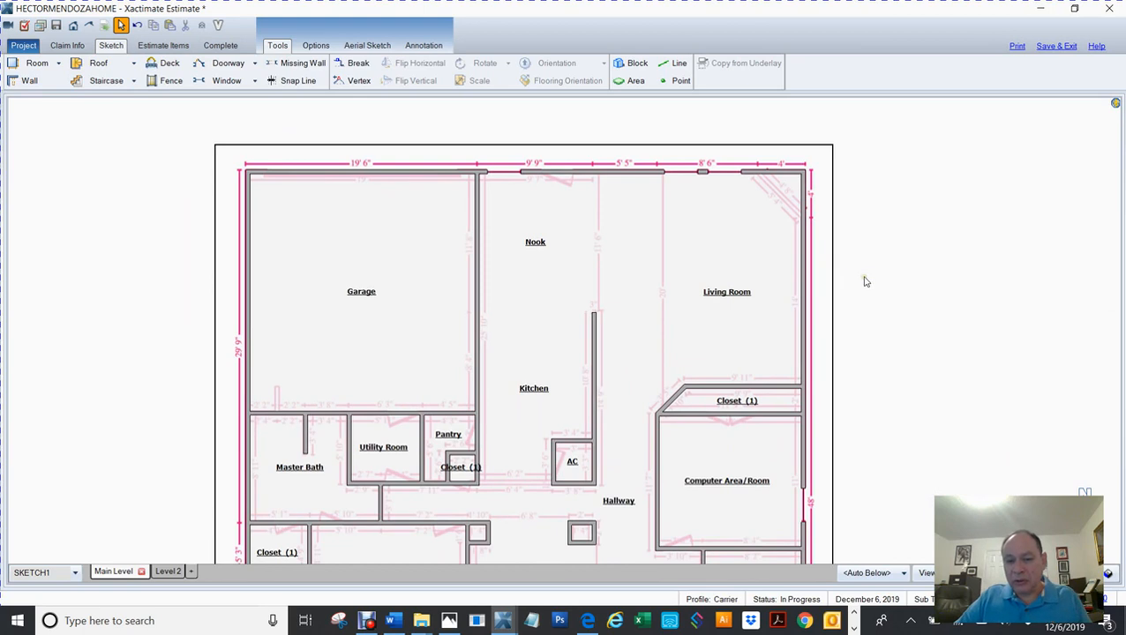
{"action": "scroll", "coordinate": [861, 276], "scroll_direction": "up", "scroll_amount": 4}
{"action": "left_click_drag", "start_coordinate": [812, 210], "coordinate": [900, 431]}
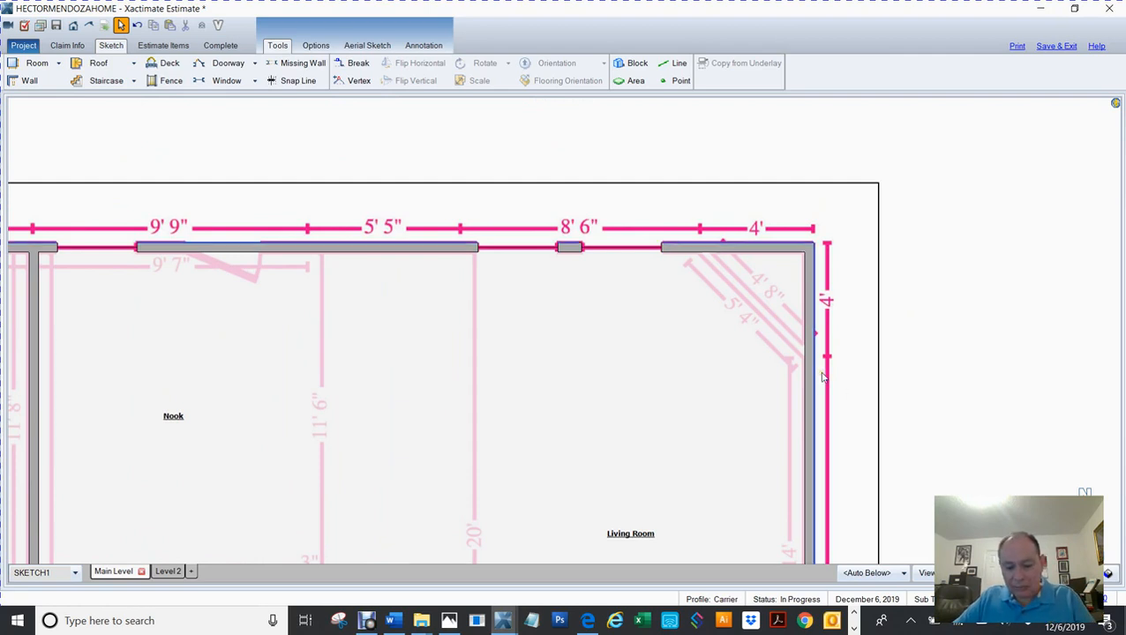
{"action": "key", "text": "b"}
{"action": "left_click", "coordinate": [804, 352]}
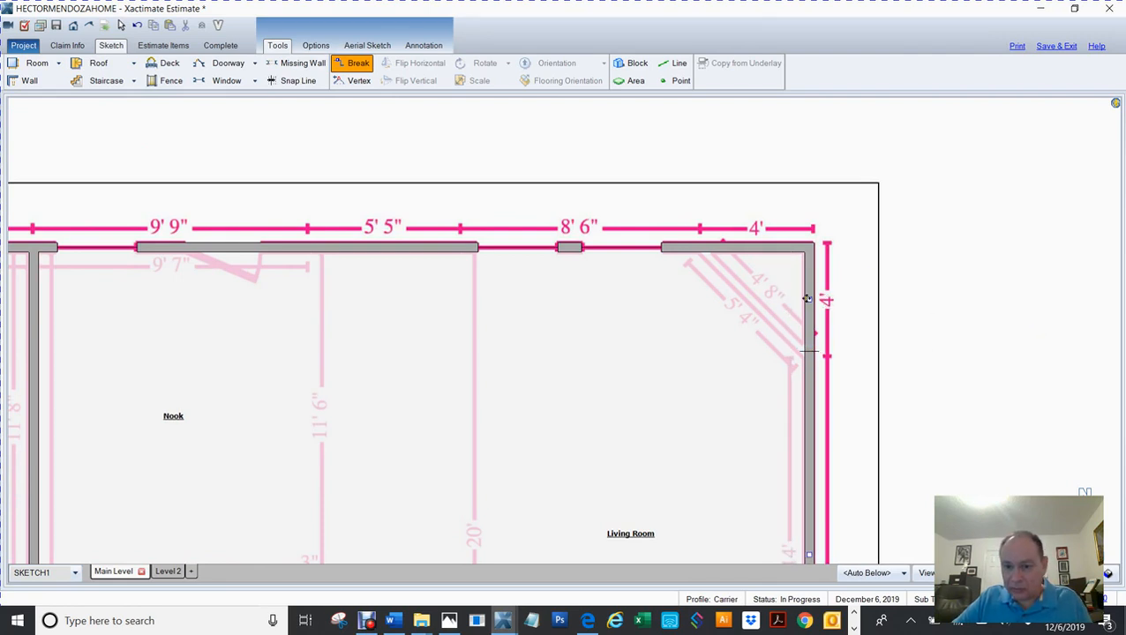
{"action": "left_click_drag", "start_coordinate": [807, 300], "coordinate": [693, 302]}
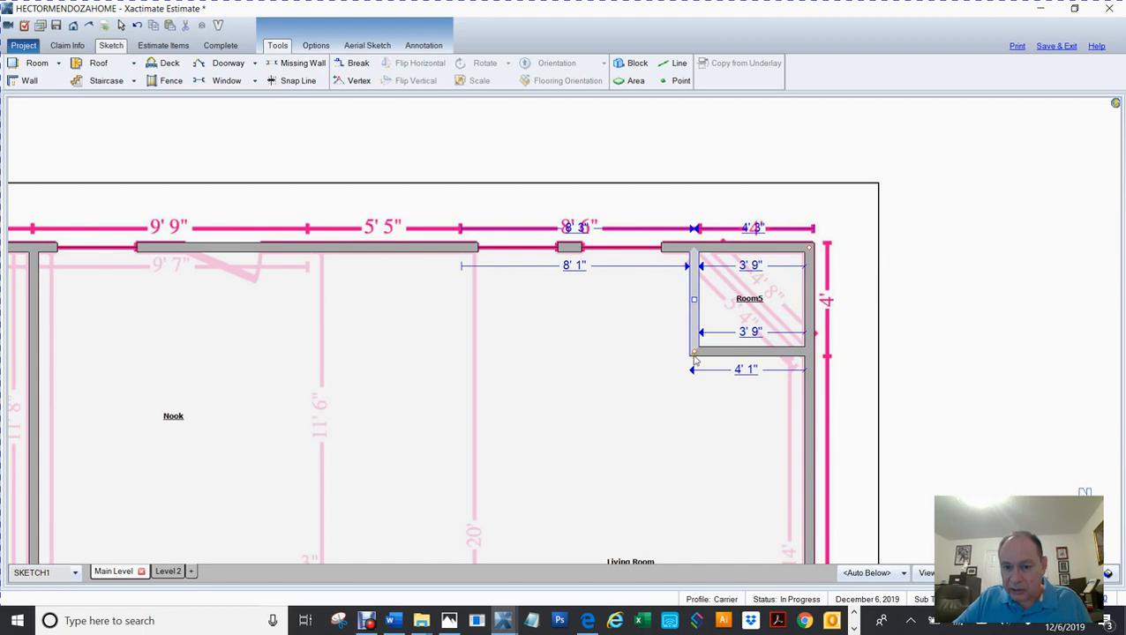
{"action": "left_click_drag", "start_coordinate": [693, 353], "coordinate": [807, 344]}
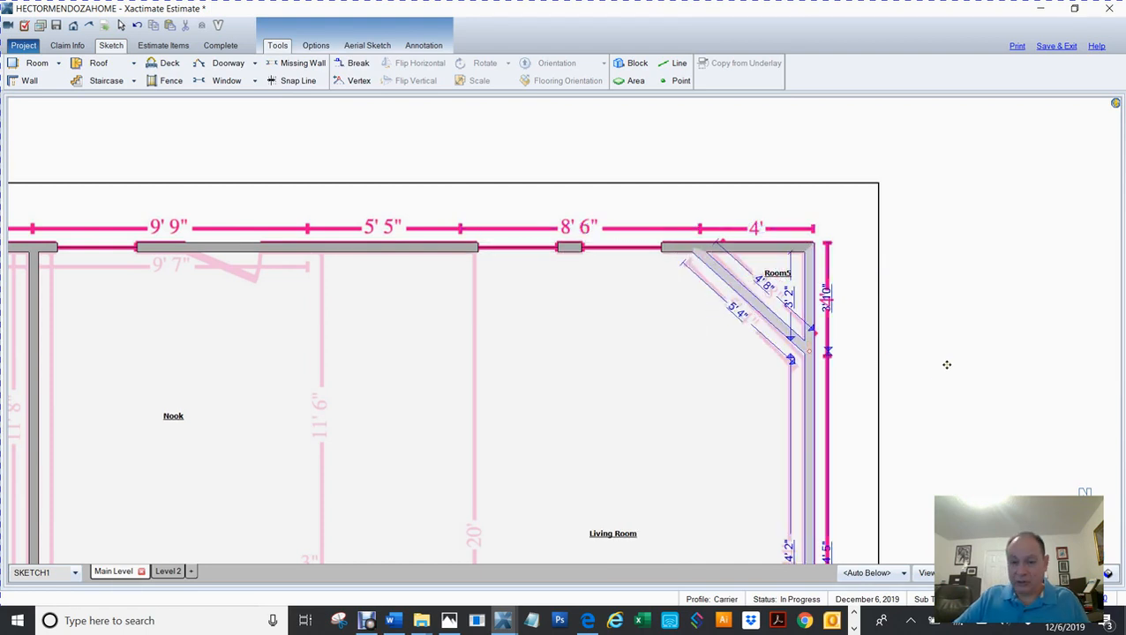
{"action": "left_click", "coordinate": [947, 364]}
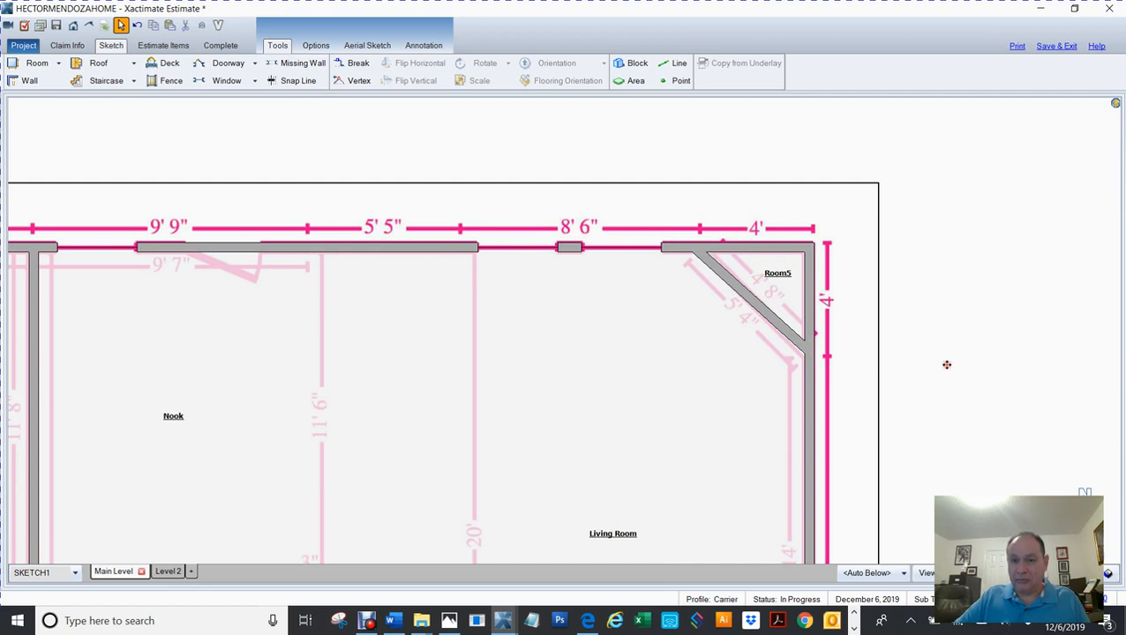
Step: Rename the triangular room made from the broken wall to FP
{"action": "left_click", "coordinate": [775, 281]}
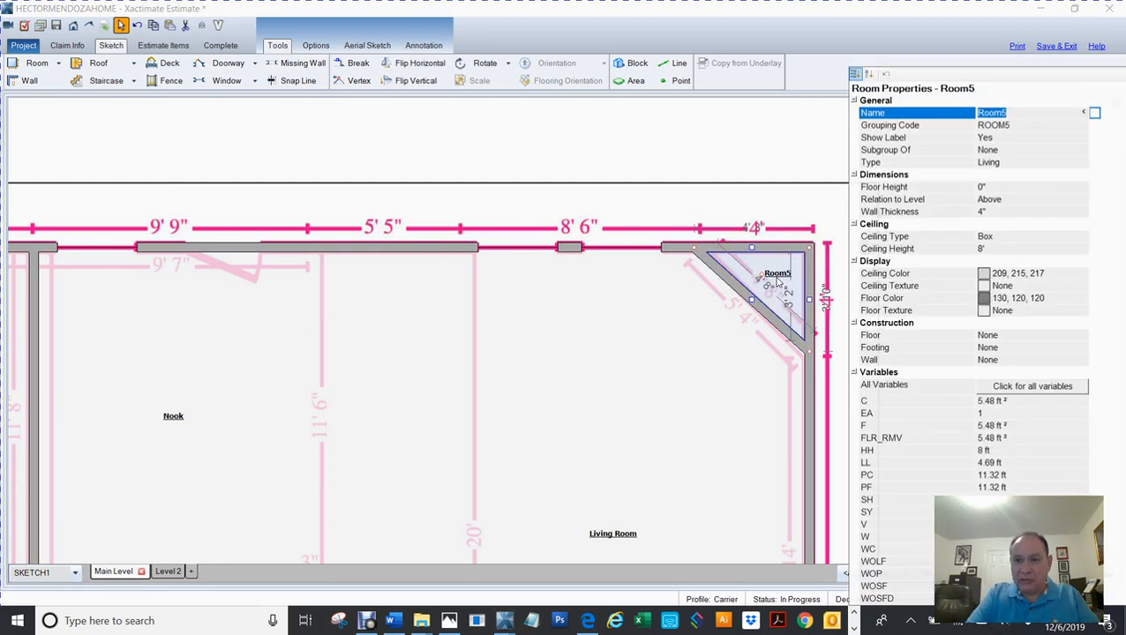
{"action": "type", "text": "FP"}
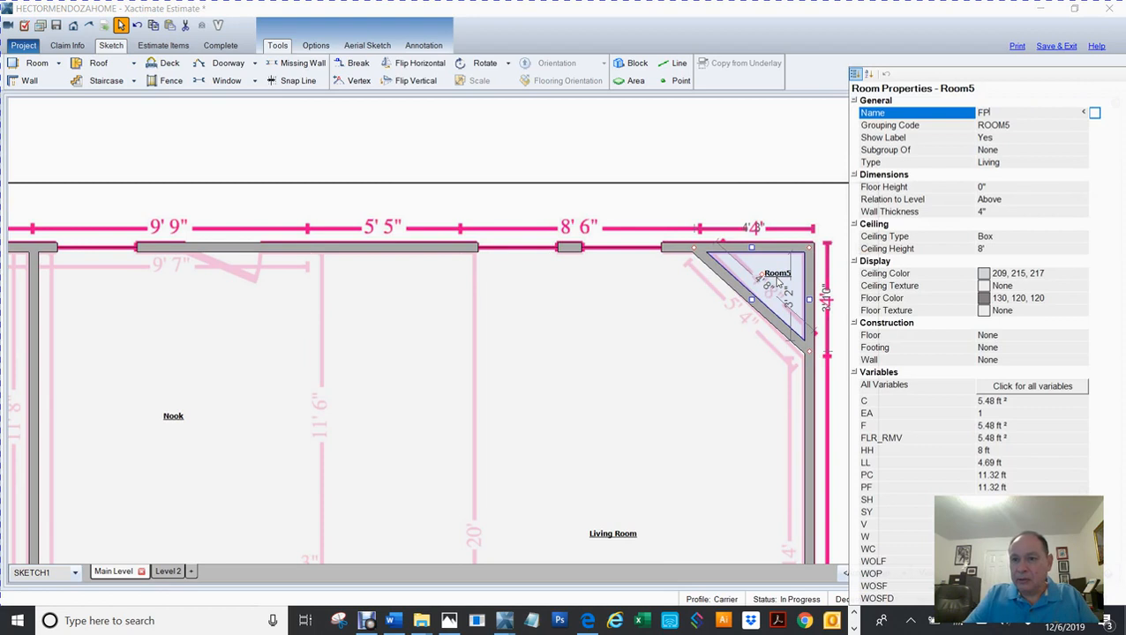
{"action": "key", "text": "Return"}
{"action": "left_click", "coordinate": [734, 189]}
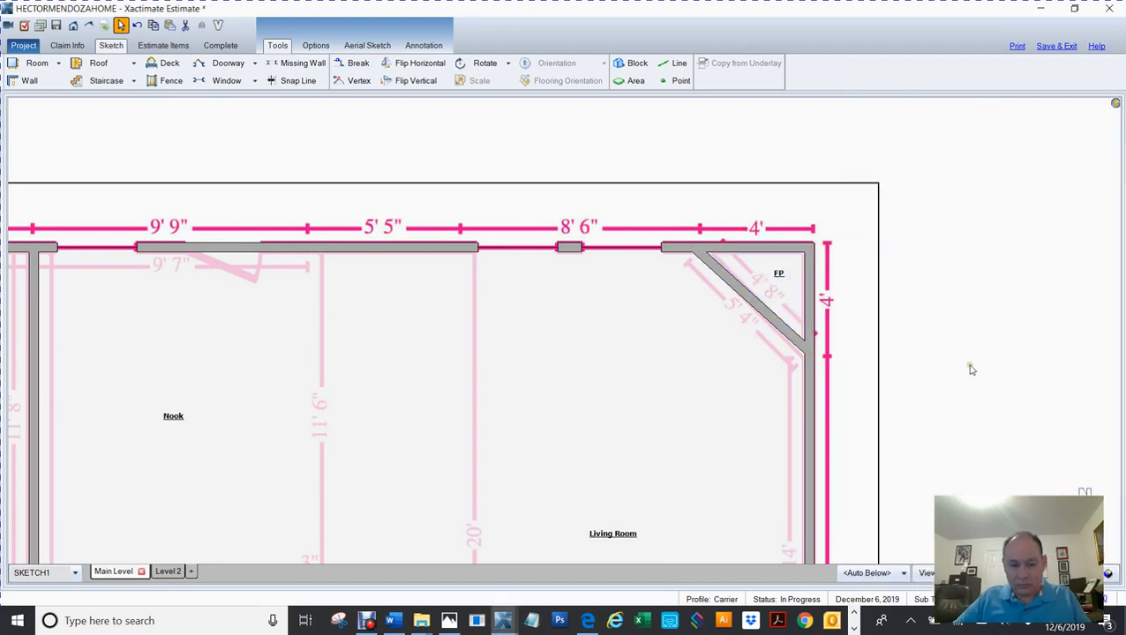
Step: Undo the FP name and the wall changes that formed the triangular corner room
{"action": "key", "text": "ctrl+z"}
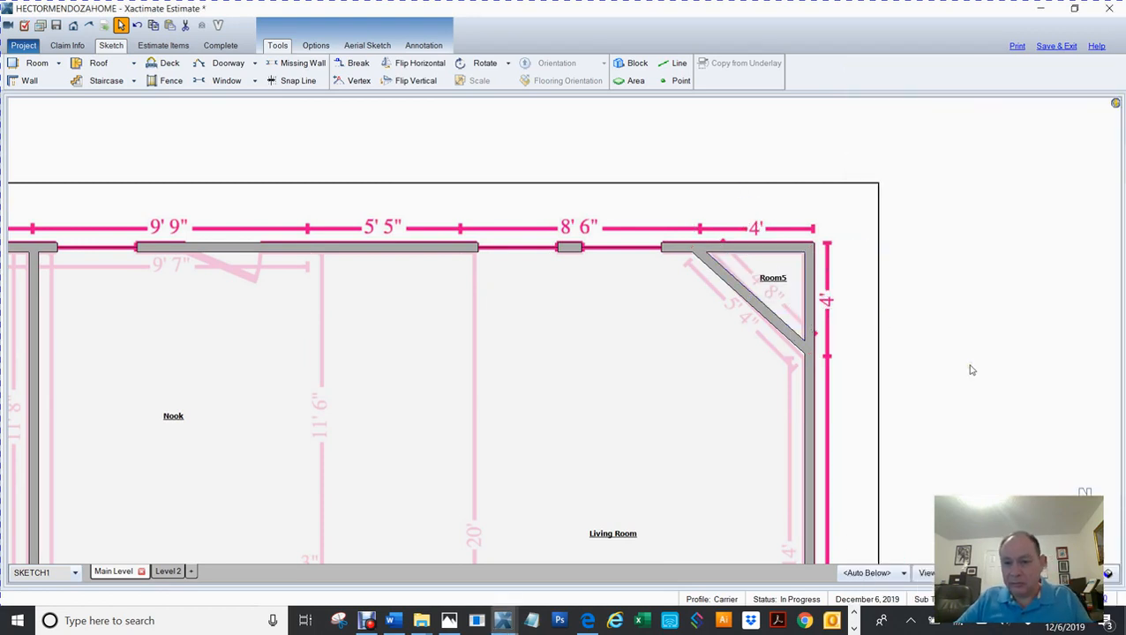
{"action": "key", "text": "ctrl+z"}
{"action": "key", "text": "ctrl+z"}
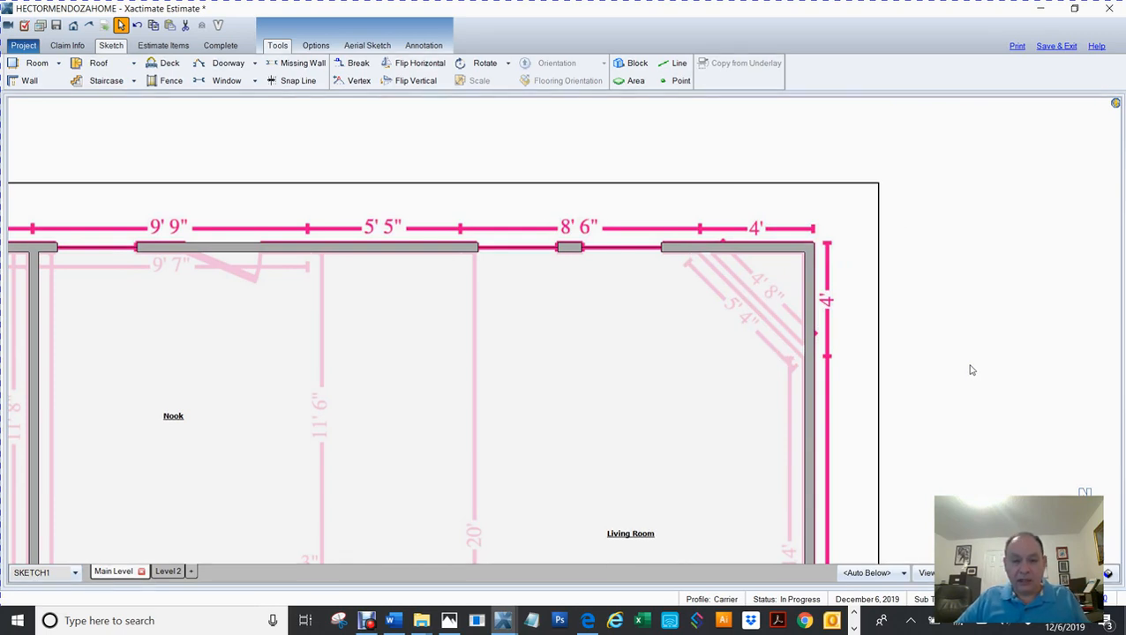
Step: Draw a diagonal wall about 5' 1" long across the Living Room's upper-right corner, along the underlay's fireplace lines
{"action": "key", "text": "w"}
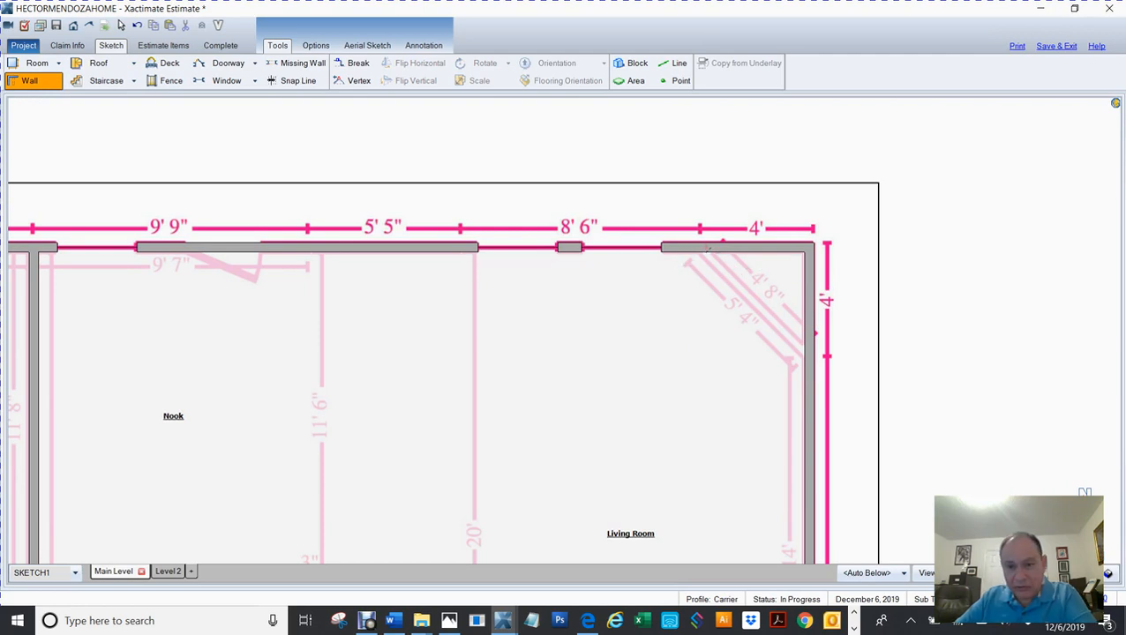
{"action": "left_click", "coordinate": [709, 249]}
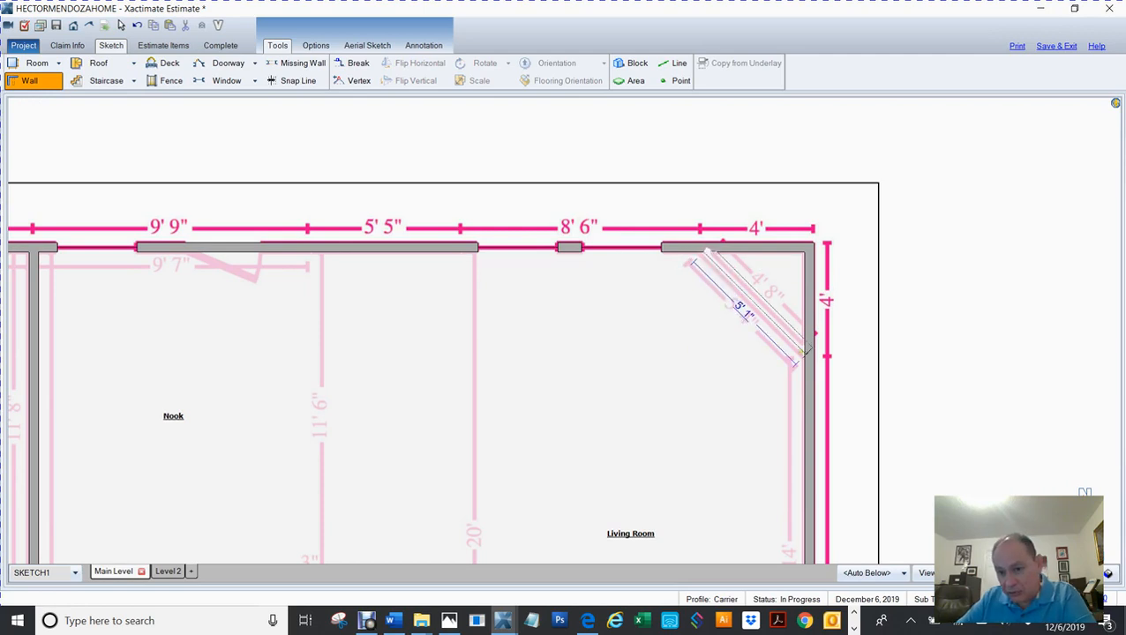
{"action": "left_click", "coordinate": [803, 352]}
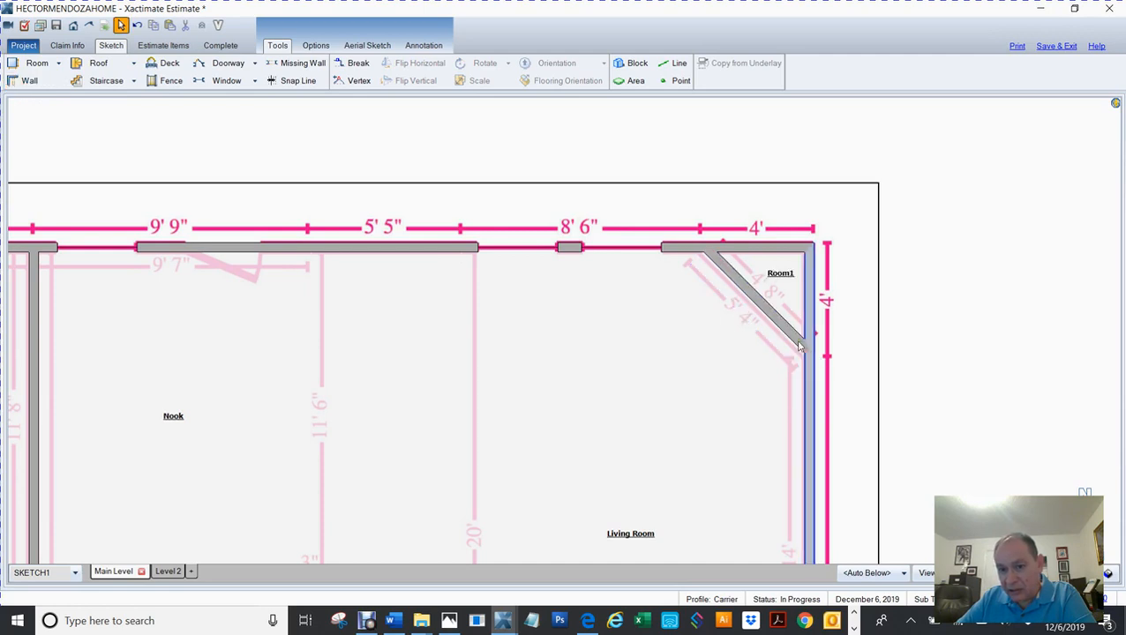
Step: Name the triangular room enclosed by the diagonal wall FP
{"action": "left_click", "coordinate": [779, 283]}
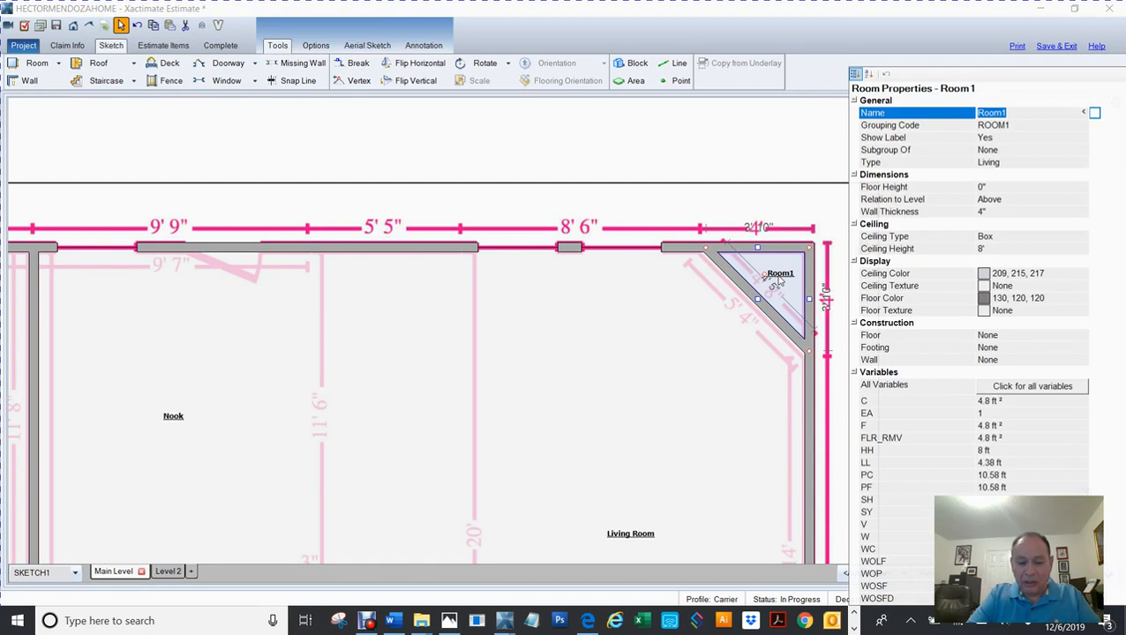
{"action": "type", "text": "fp"}
{"action": "key", "text": "BackSpace"}
{"action": "key", "text": "BackSpace"}
{"action": "type", "text": "FP"}
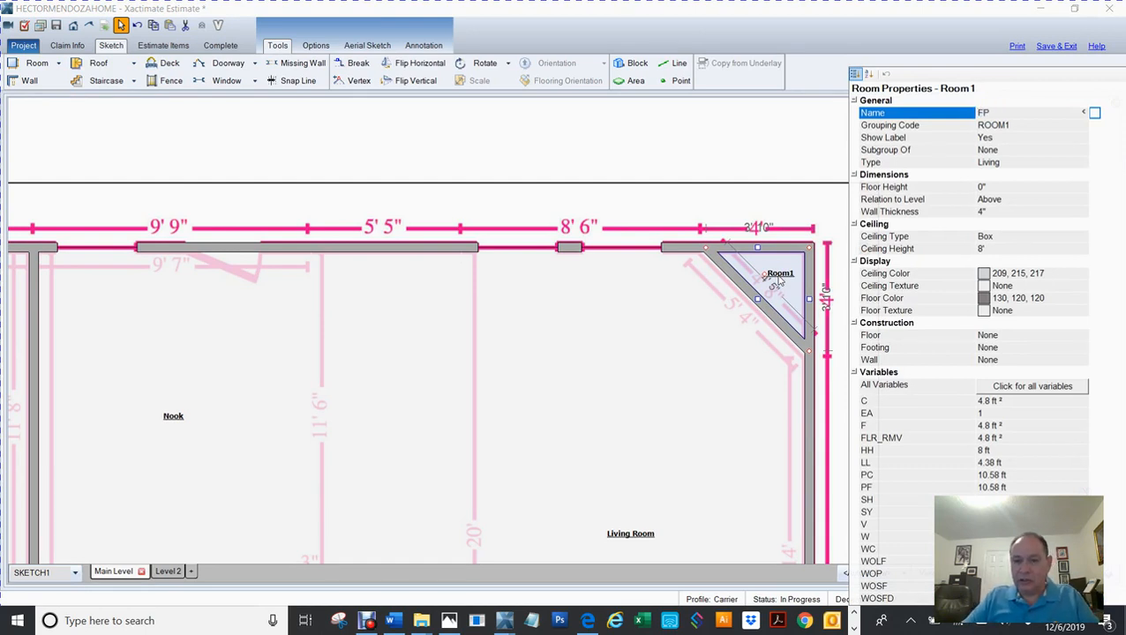
{"action": "left_click", "coordinate": [711, 159]}
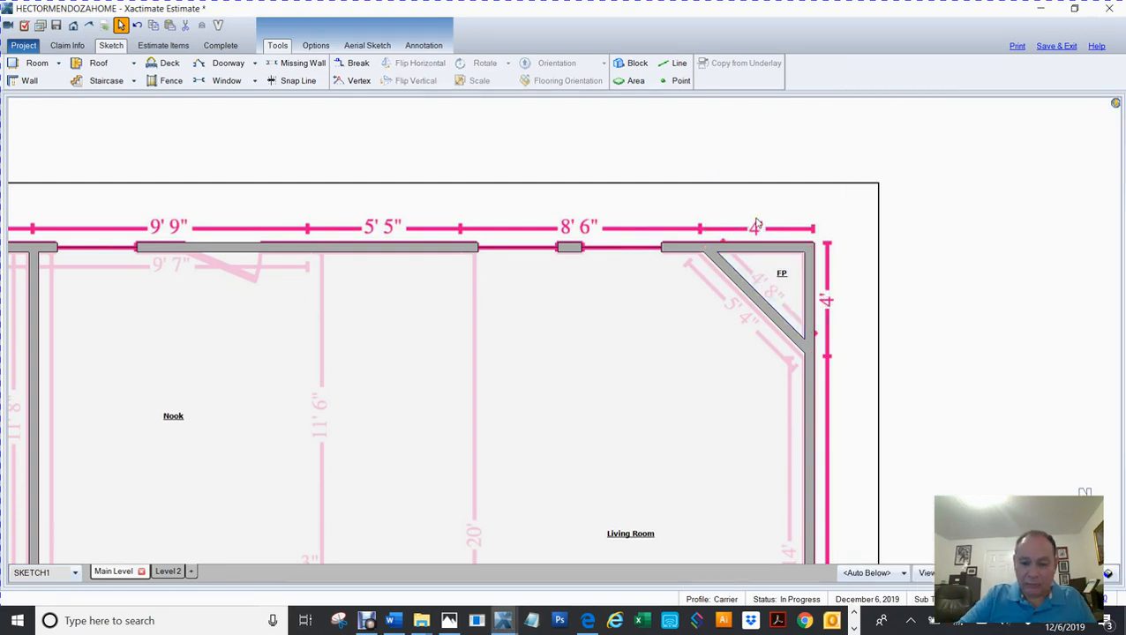
Step: Save the estimate and exit to the project list
{"action": "scroll", "coordinate": [756, 223], "scroll_direction": "down", "scroll_amount": 5}
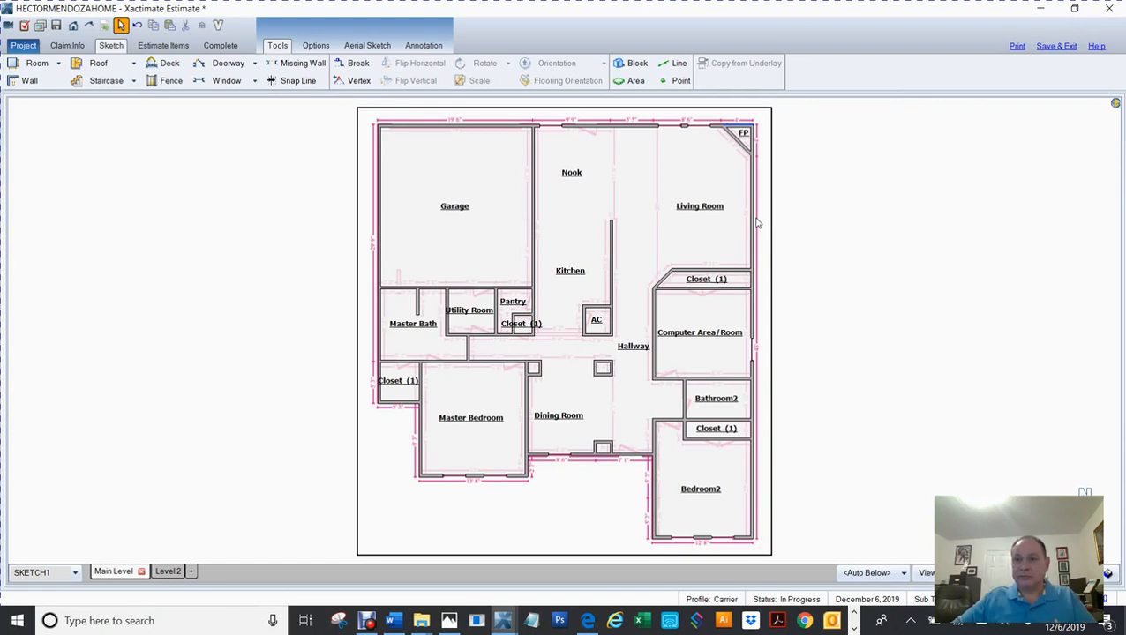
{"action": "left_click", "coordinate": [1057, 47]}
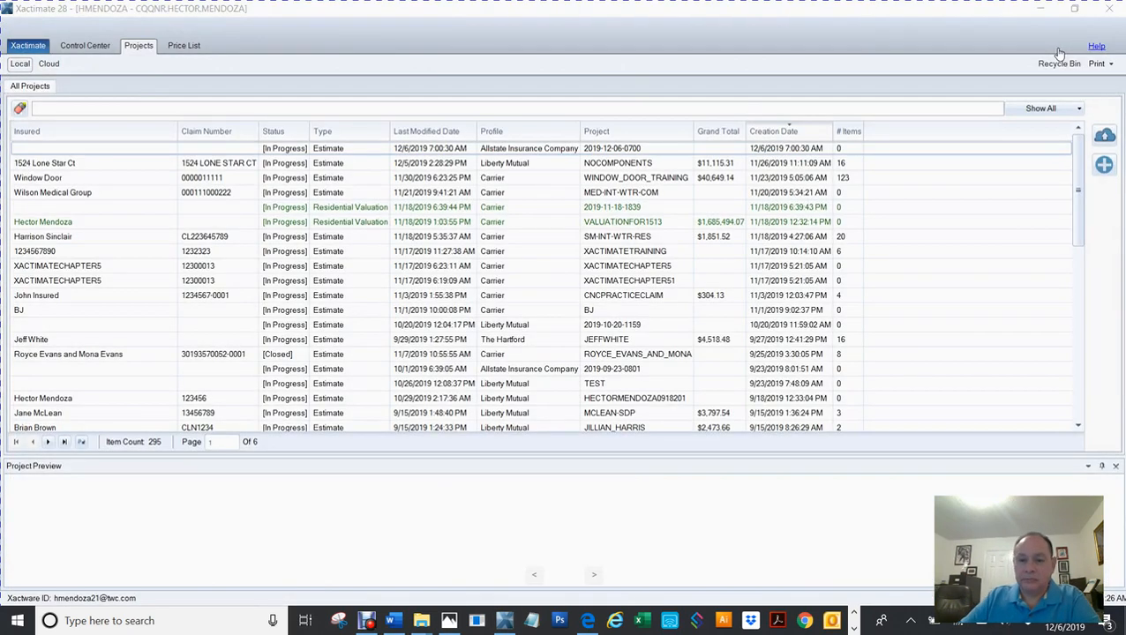